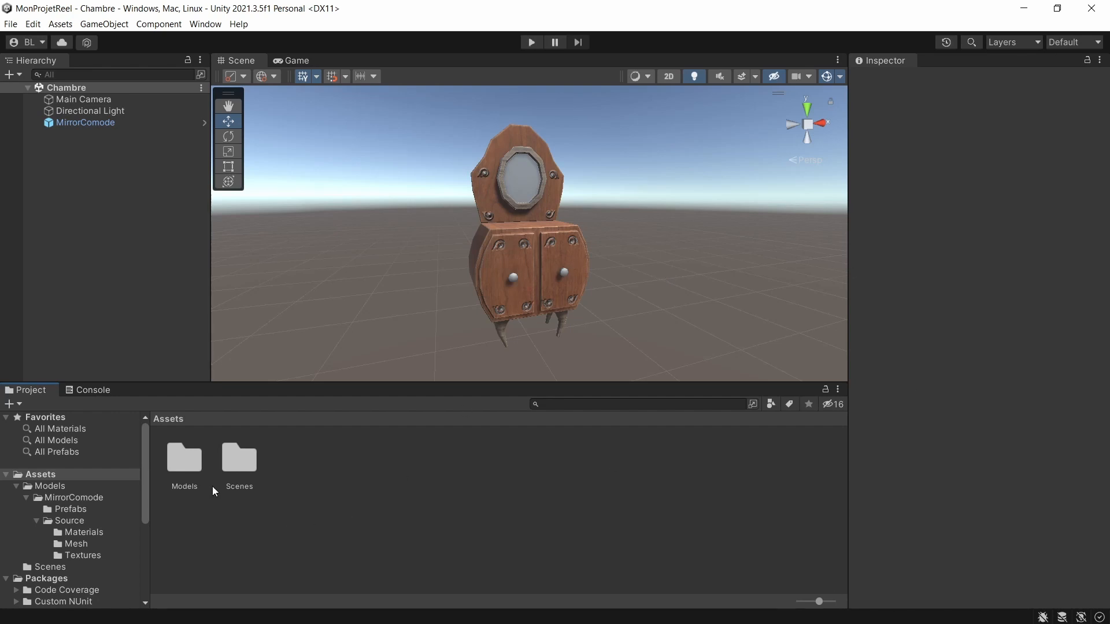
- Open the Models/MirrorComode/Source/Materials folder and select the Kom_BaseColor material
double_click(178, 457)
double_click(179, 463)
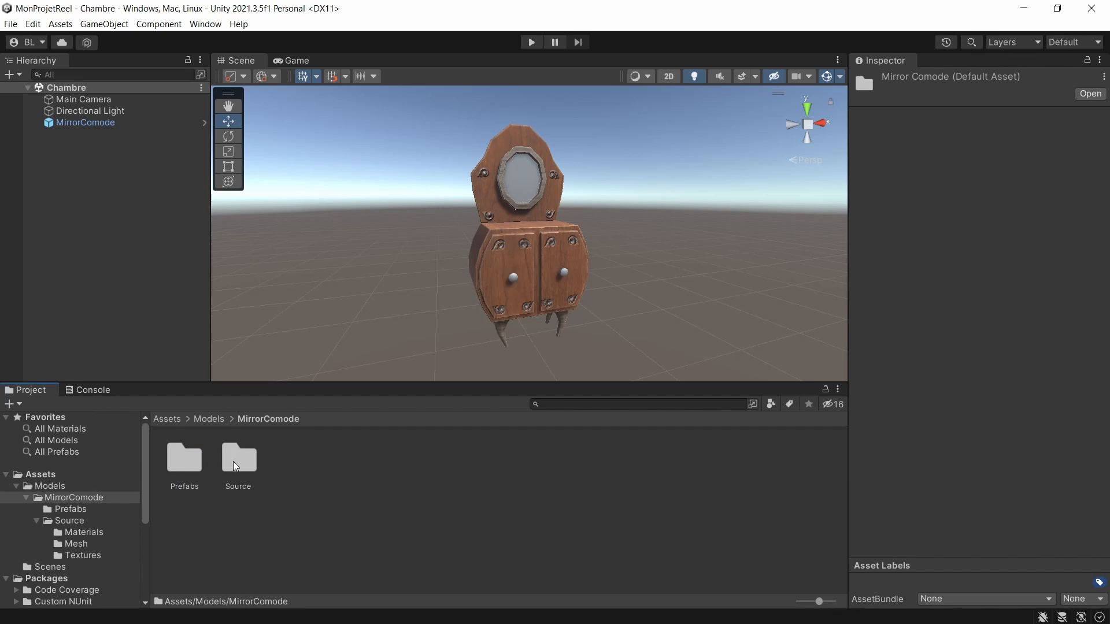
double_click(235, 466)
double_click(186, 467)
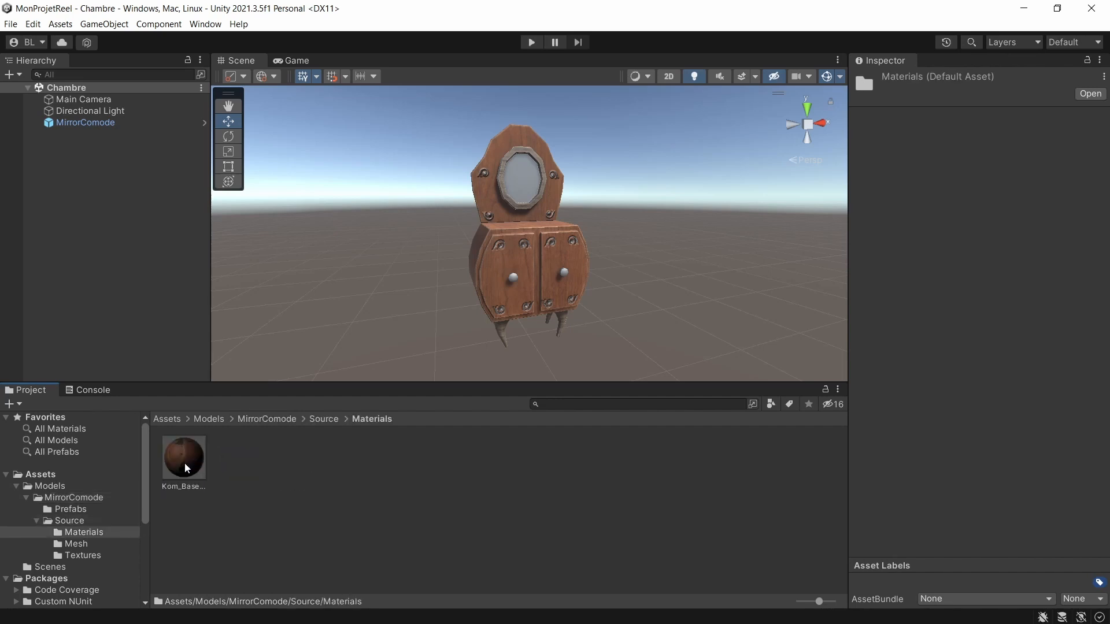
click(203, 459)
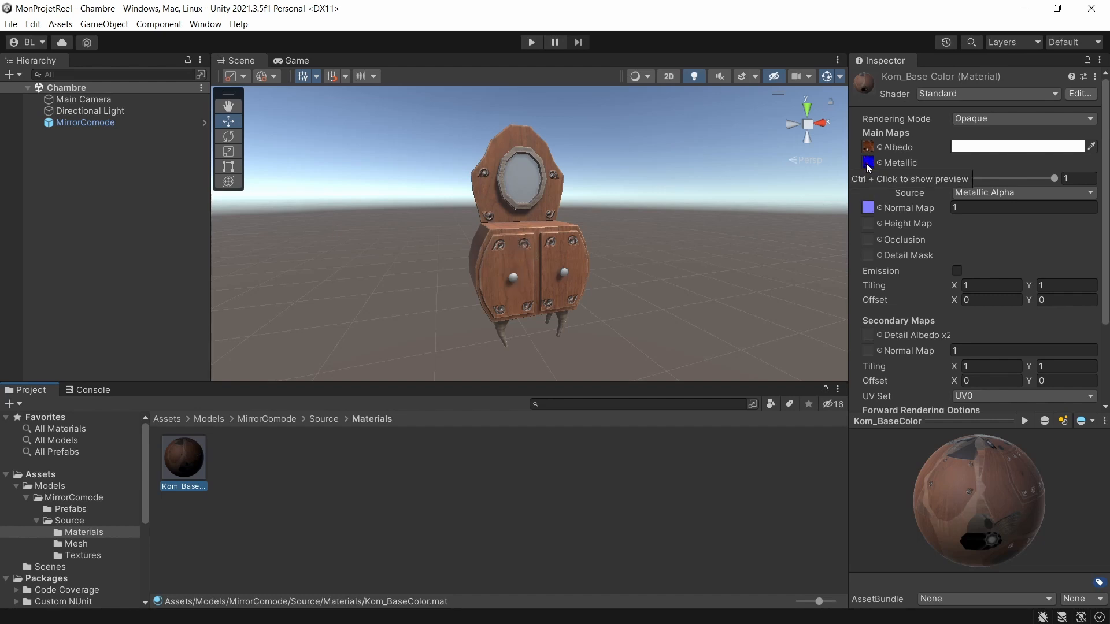
- Lower the Kom_BaseColor material's smoothness to 0 and return it to 1, comparing the effect on the dresser doors
scroll(487, 279, up, 5)
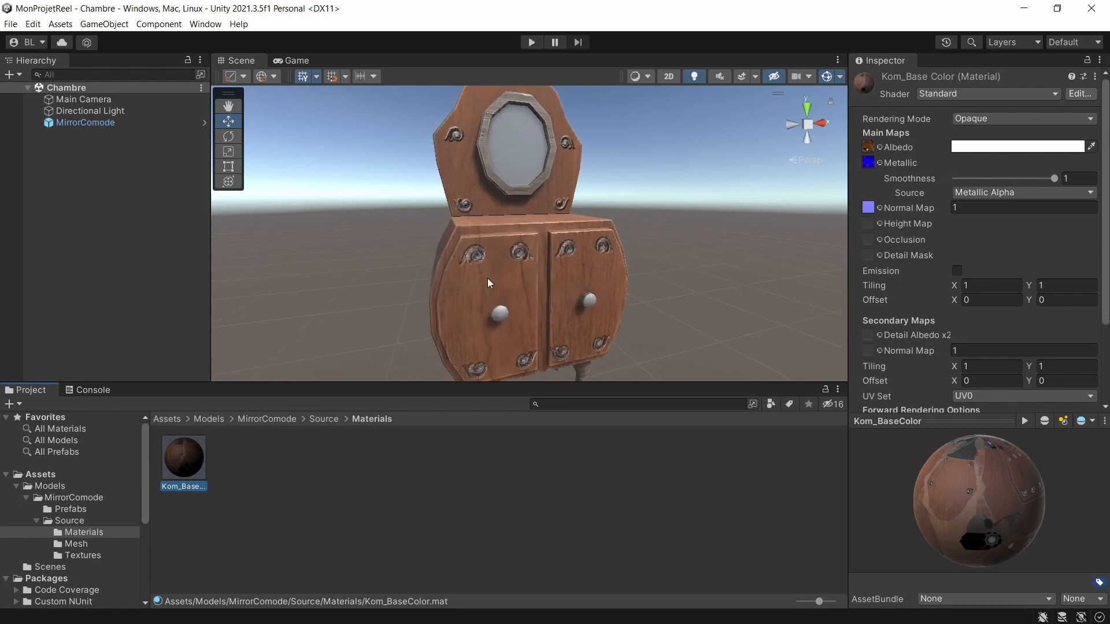
middle_drag(529, 297, 571, 257)
scroll(568, 266, up, 6)
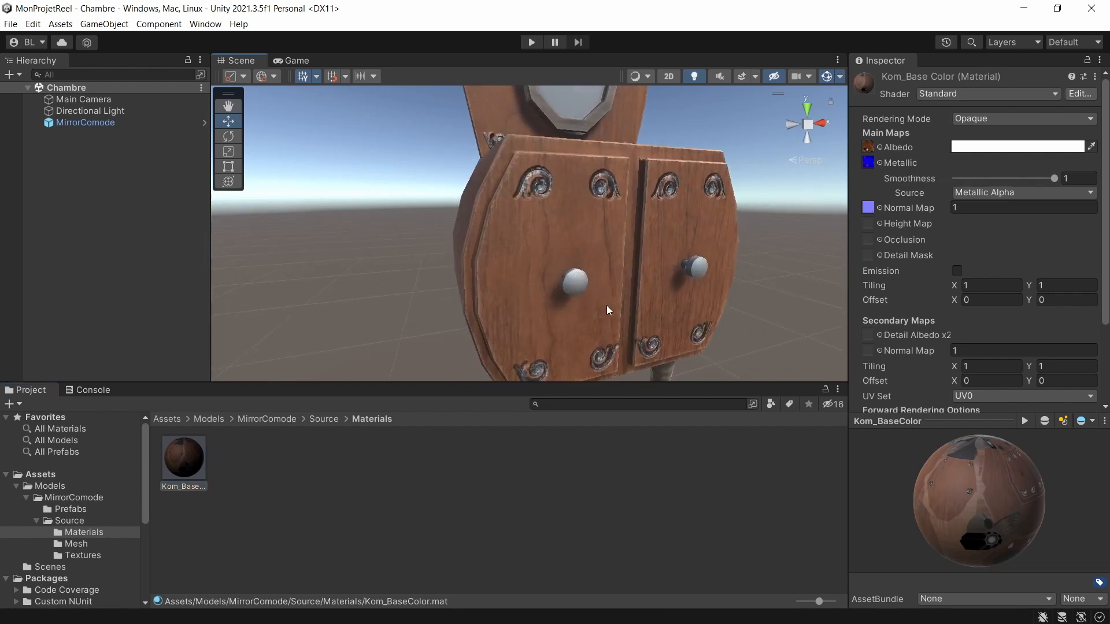
alt+drag(606, 305, 581, 279)
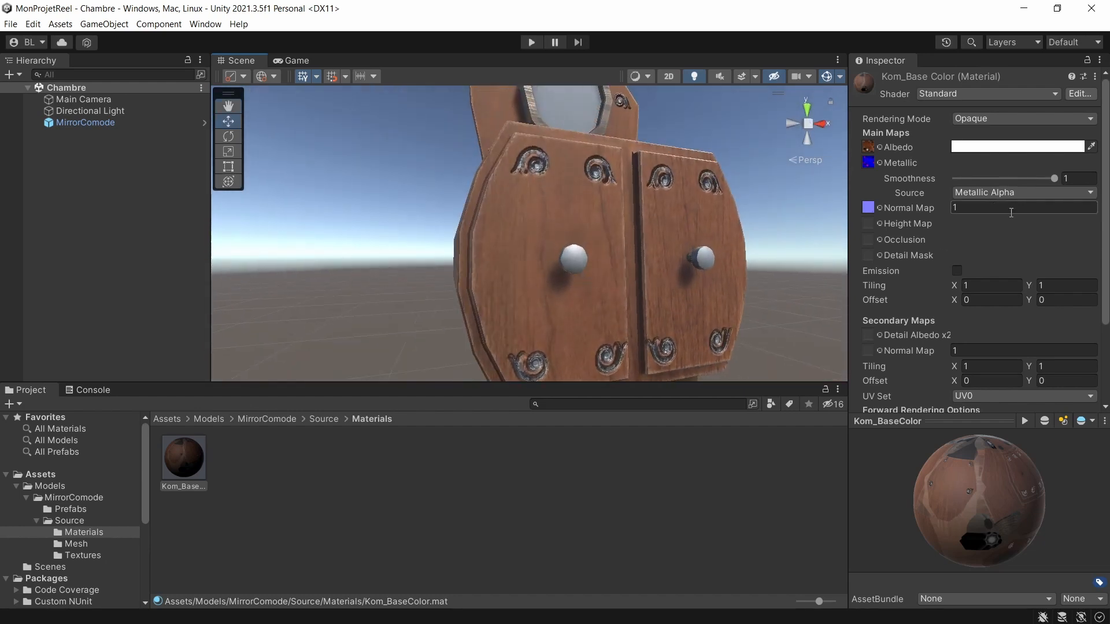
mouse_move(1055, 178)
mouse_down()
mouse_move(908, 182)
mouse_move(1042, 196)
mouse_move(859, 204)
mouse_up()
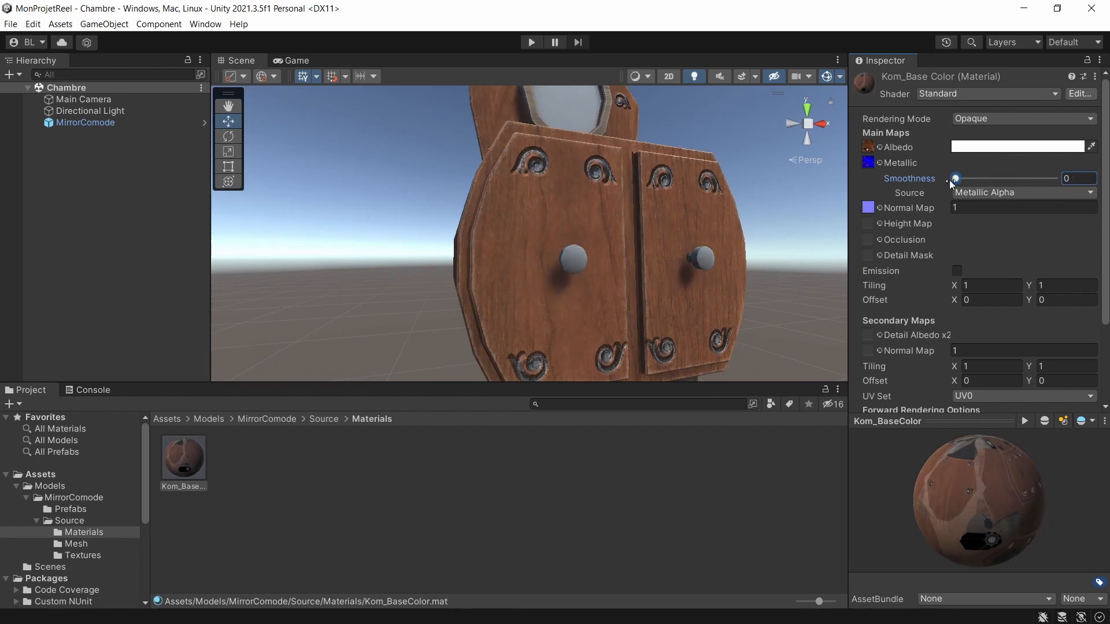
drag(949, 179, 986, 178)
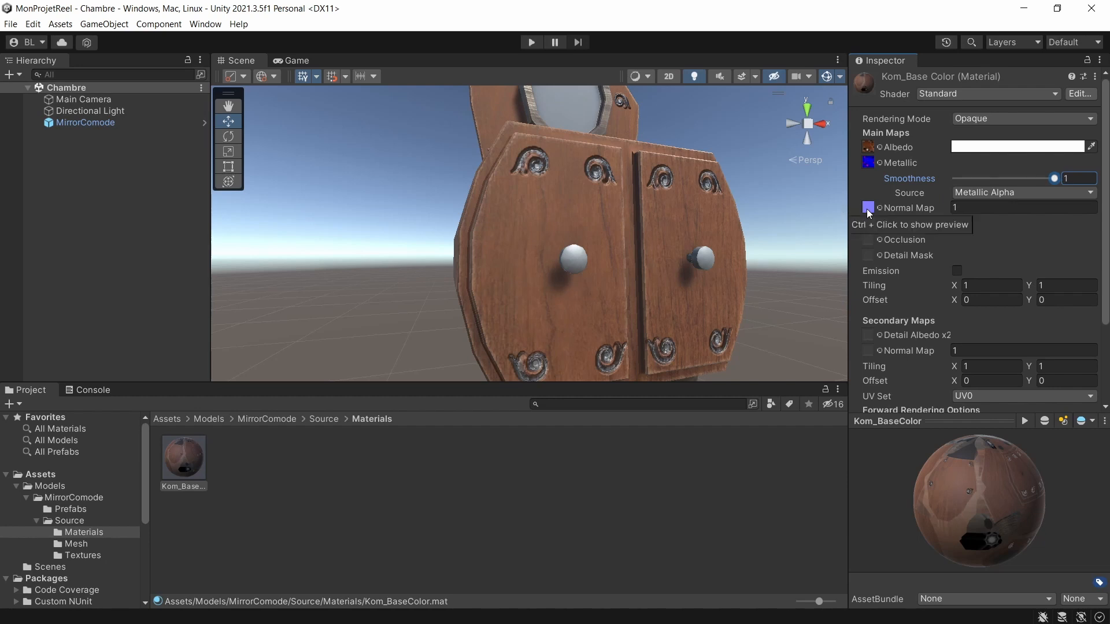
- Set the material's normal map to None and reassign Kom_Normal, comparing the relief of the door ornaments up close
scroll(587, 187, up, 2)
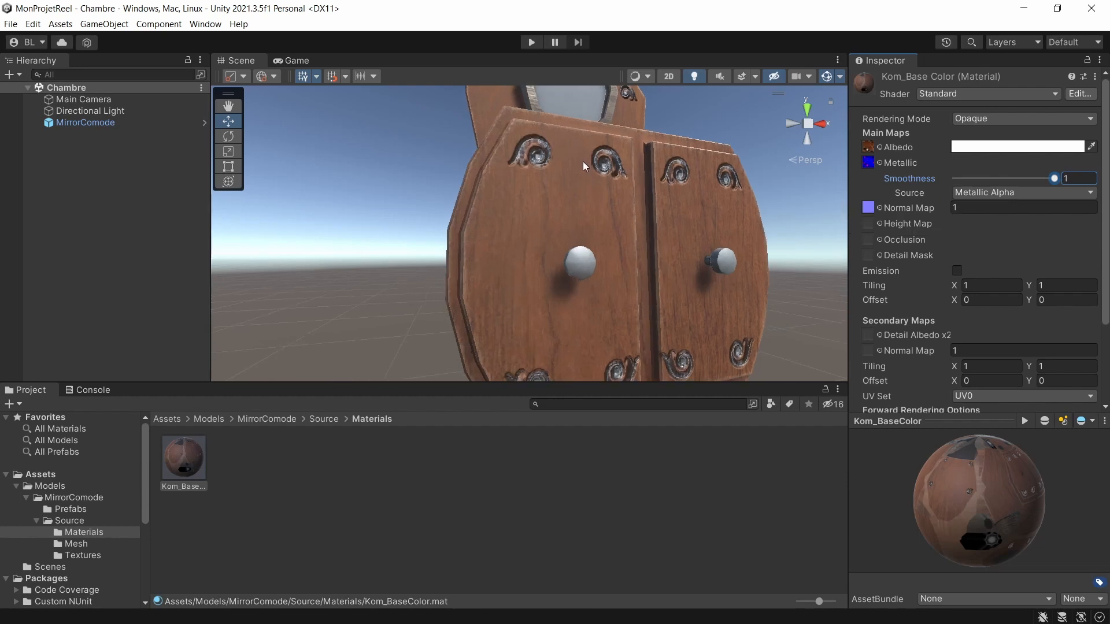
middle_drag(583, 161, 584, 208)
scroll(585, 208, up, 2)
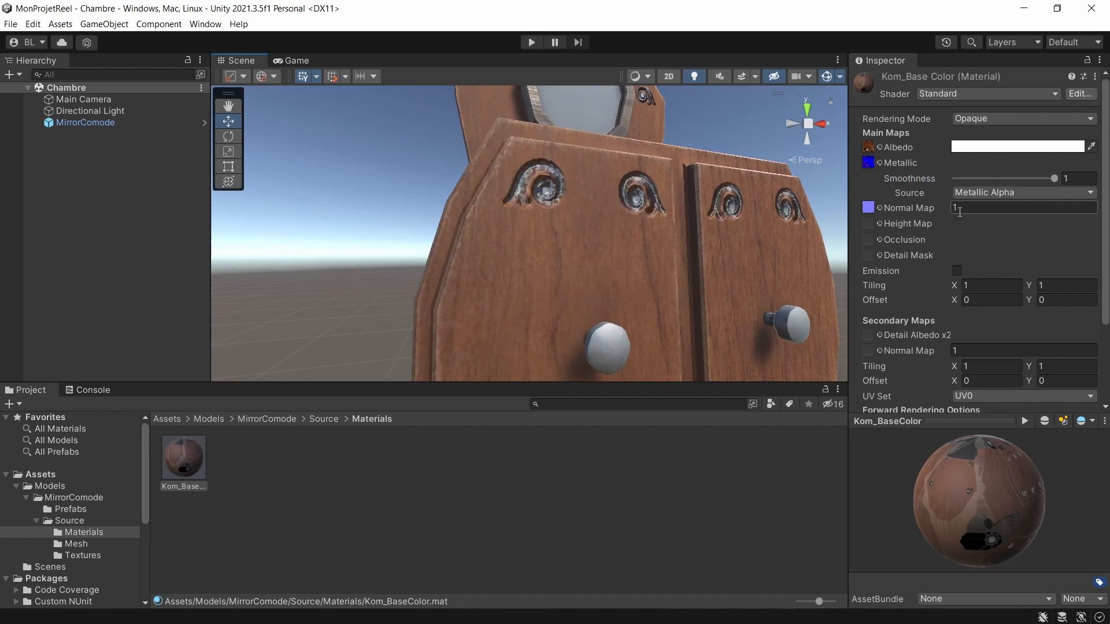
click(879, 207)
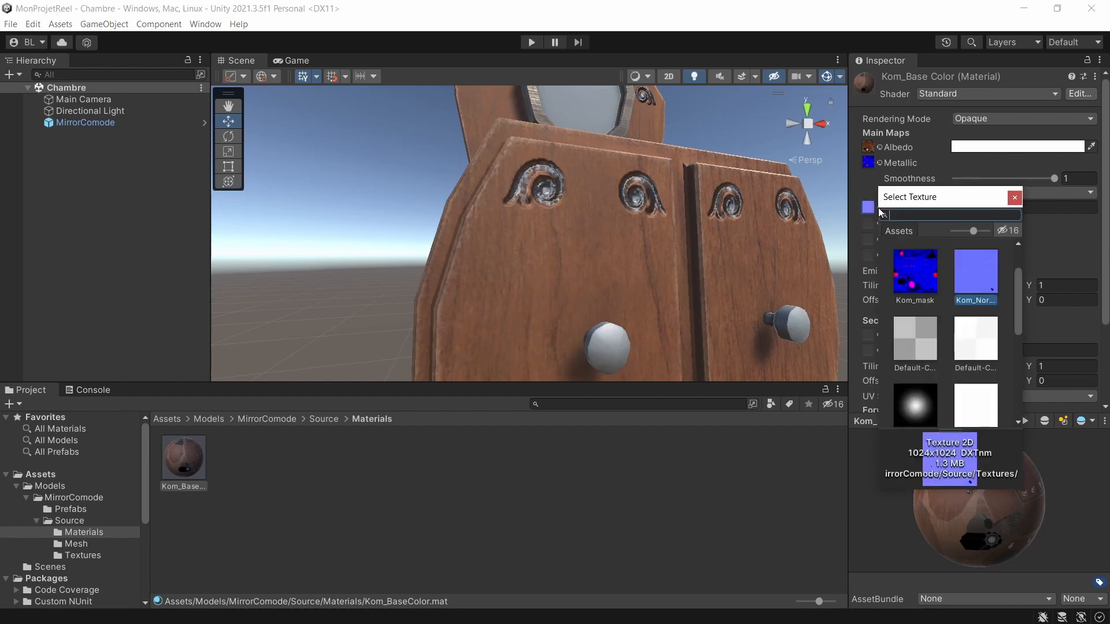
scroll(908, 260, up, 2)
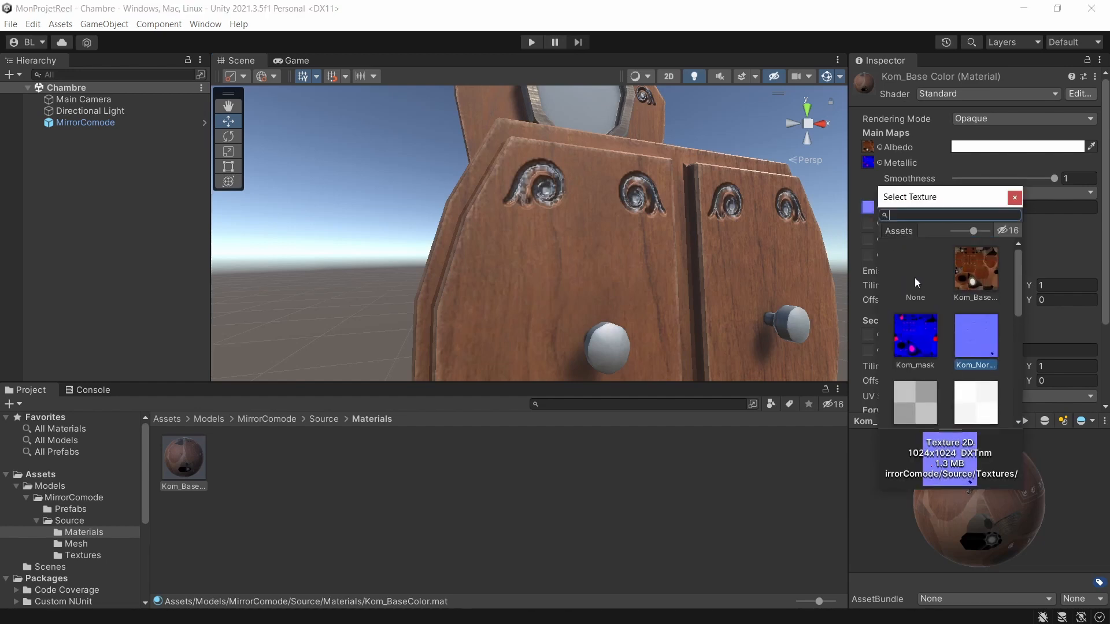
click(914, 282)
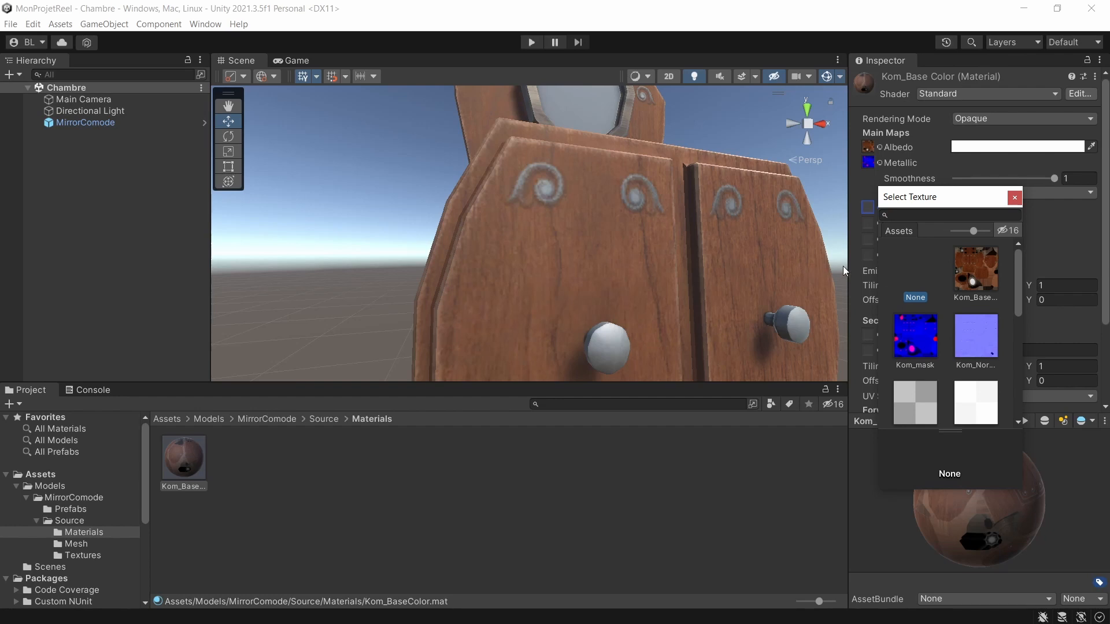
click(978, 339)
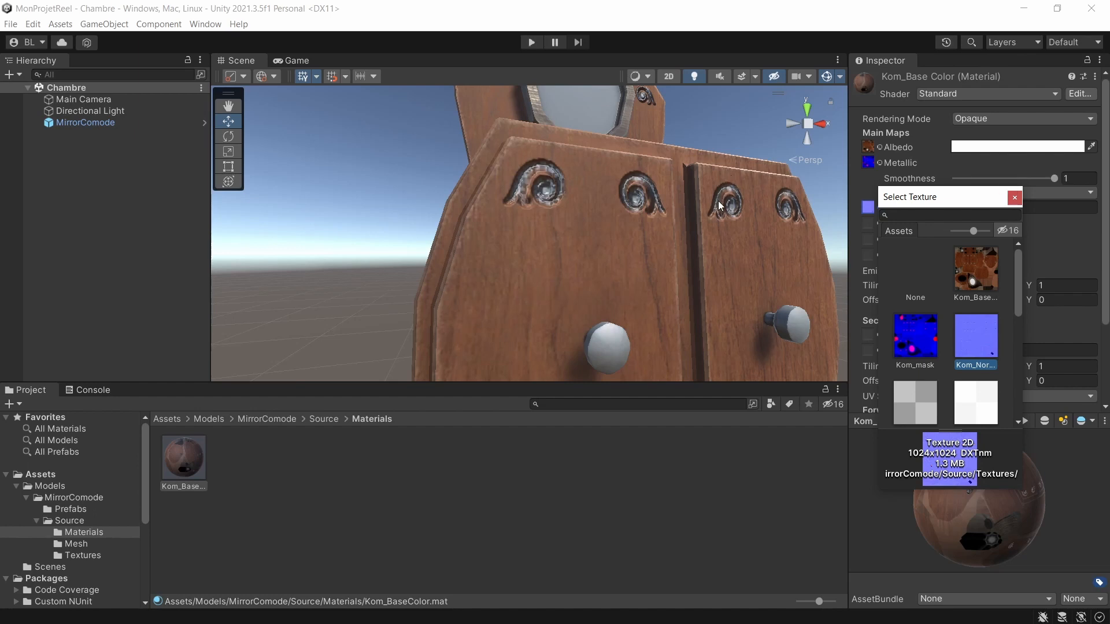
- Remove and reassign the Kom_Normal normal map once more while checking the dresser's relief from the side
alt+drag(707, 213, 695, 264)
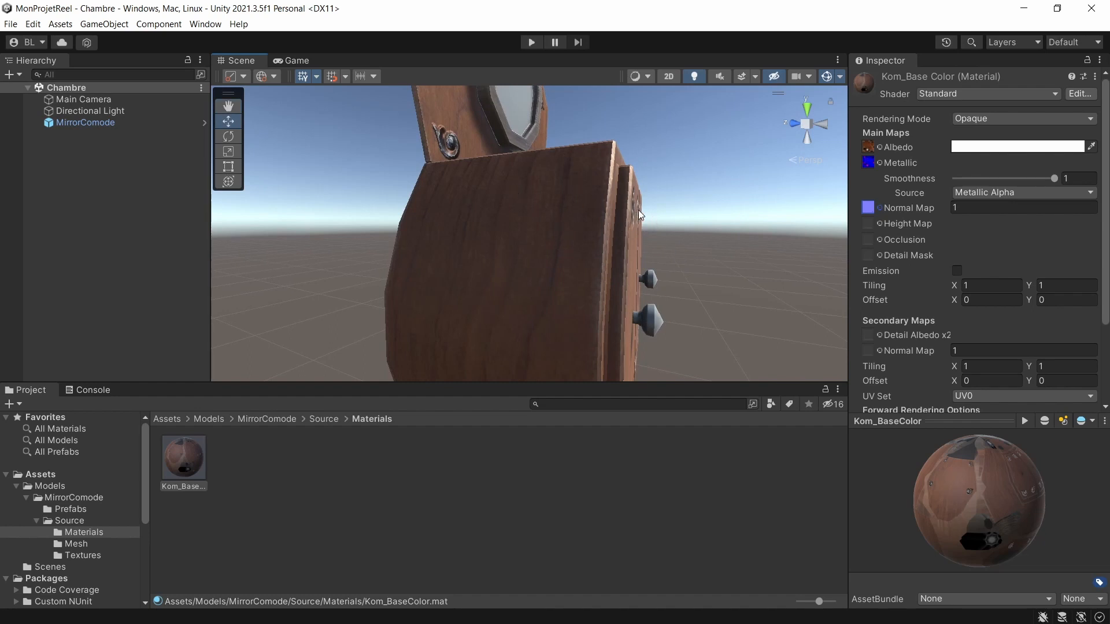
alt+drag(639, 210, 581, 199)
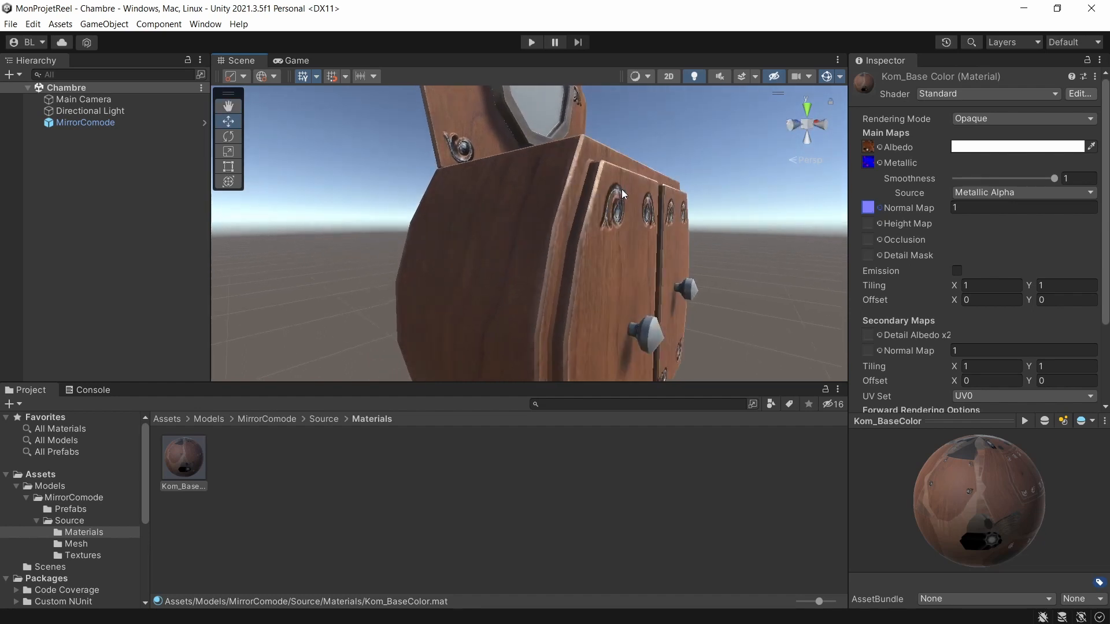
click(880, 208)
scroll(933, 296, up, 1)
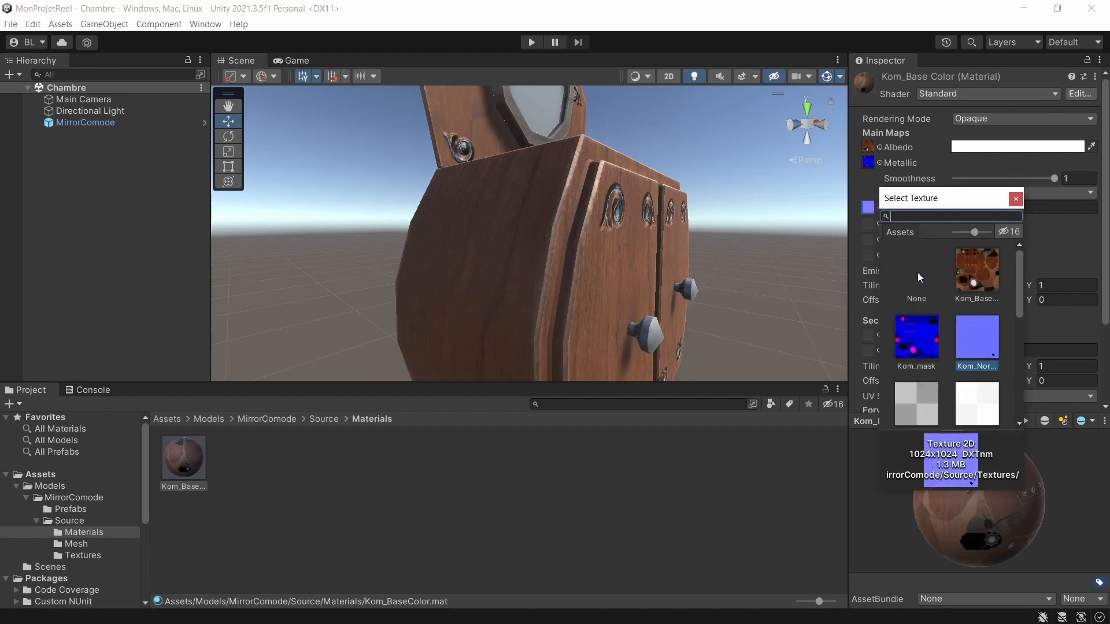
click(918, 275)
alt+drag(491, 241, 615, 244)
click(881, 207)
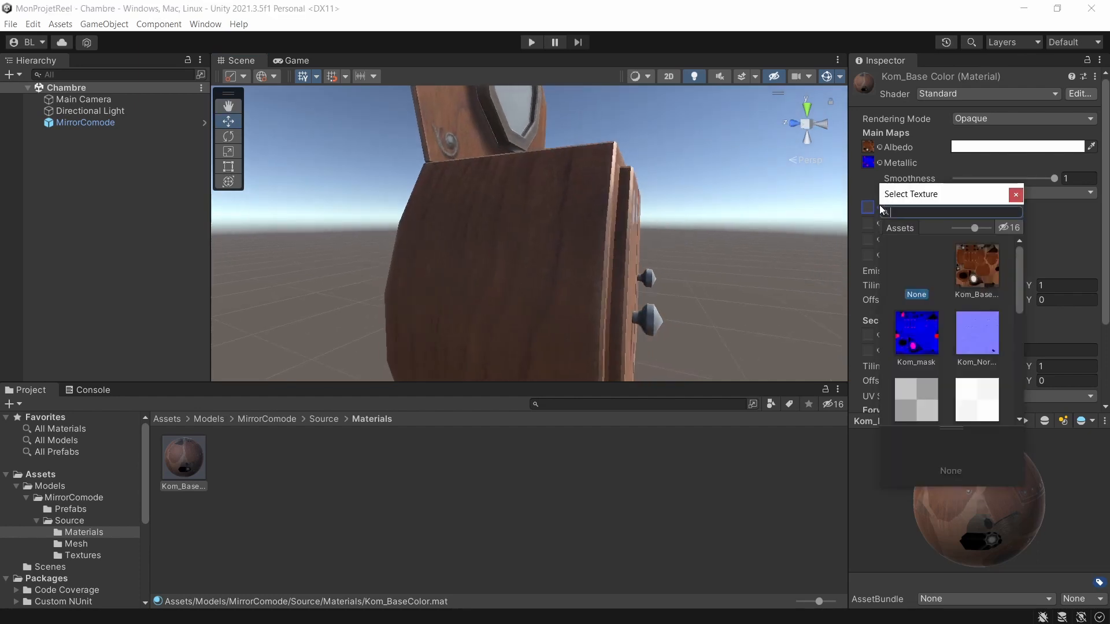
click(980, 328)
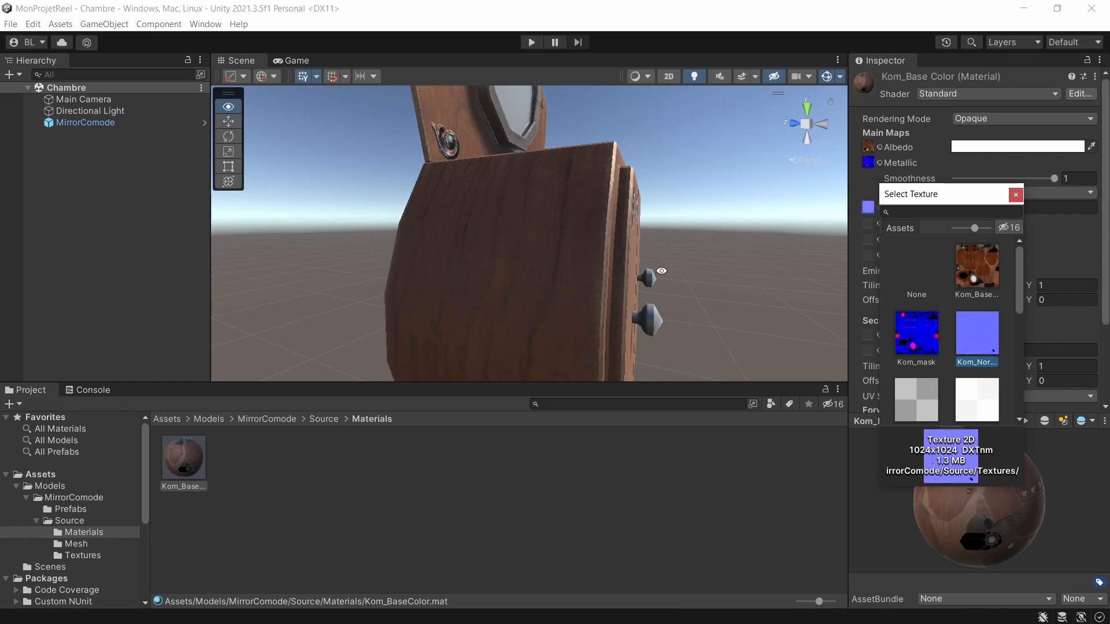
alt+drag(661, 270, 520, 237)
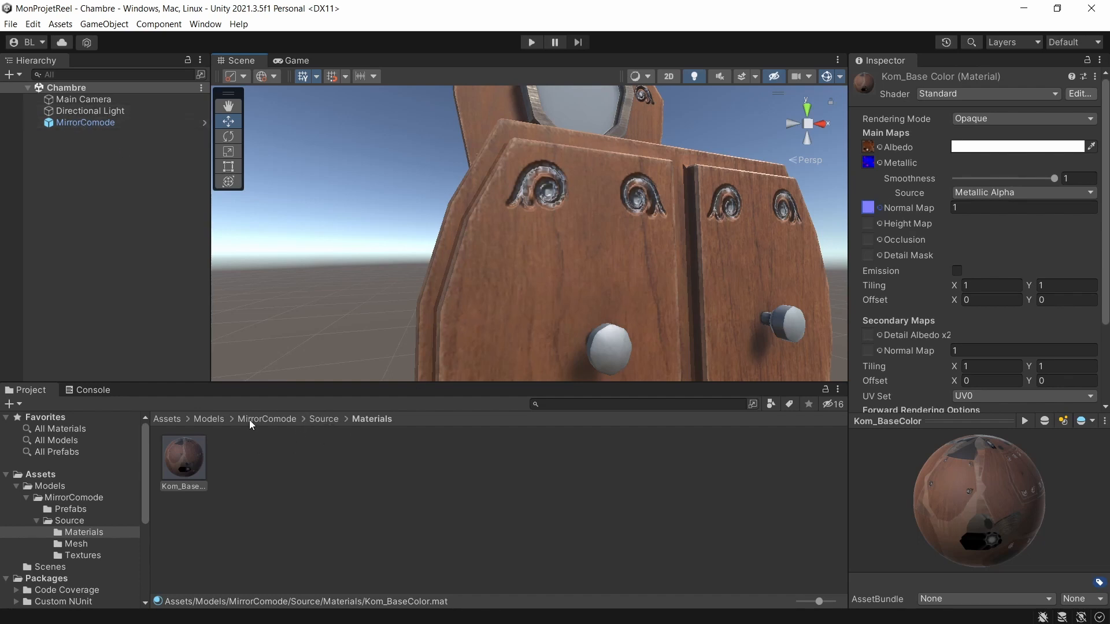
- Locate the material assigned to the MirrorComode object's Mesh Renderer in the project and show its settings
click(515, 283)
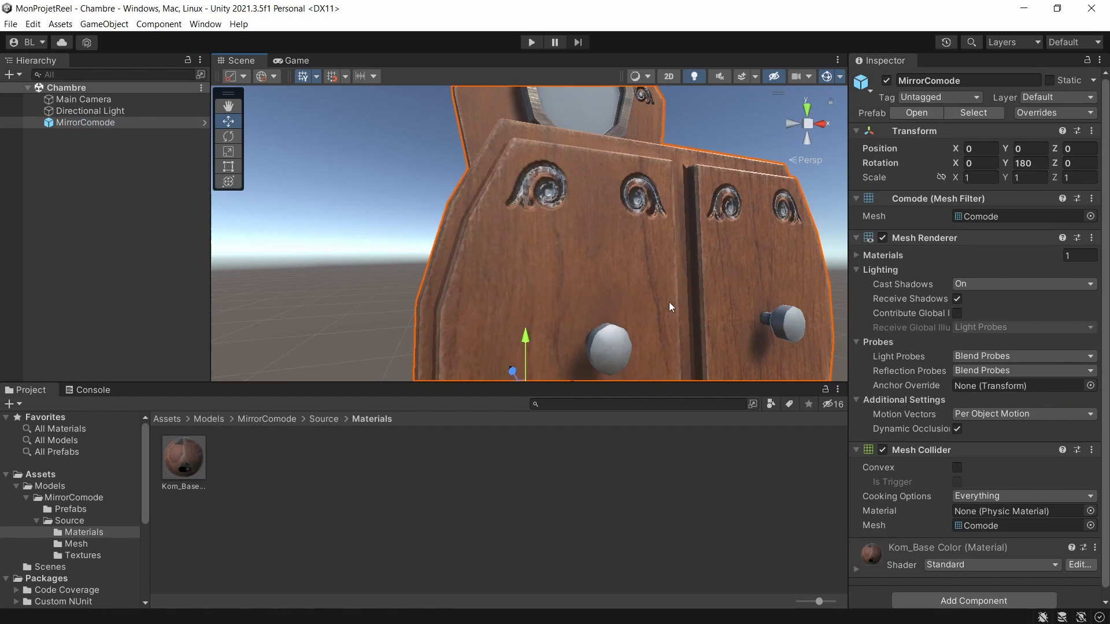
click(856, 255)
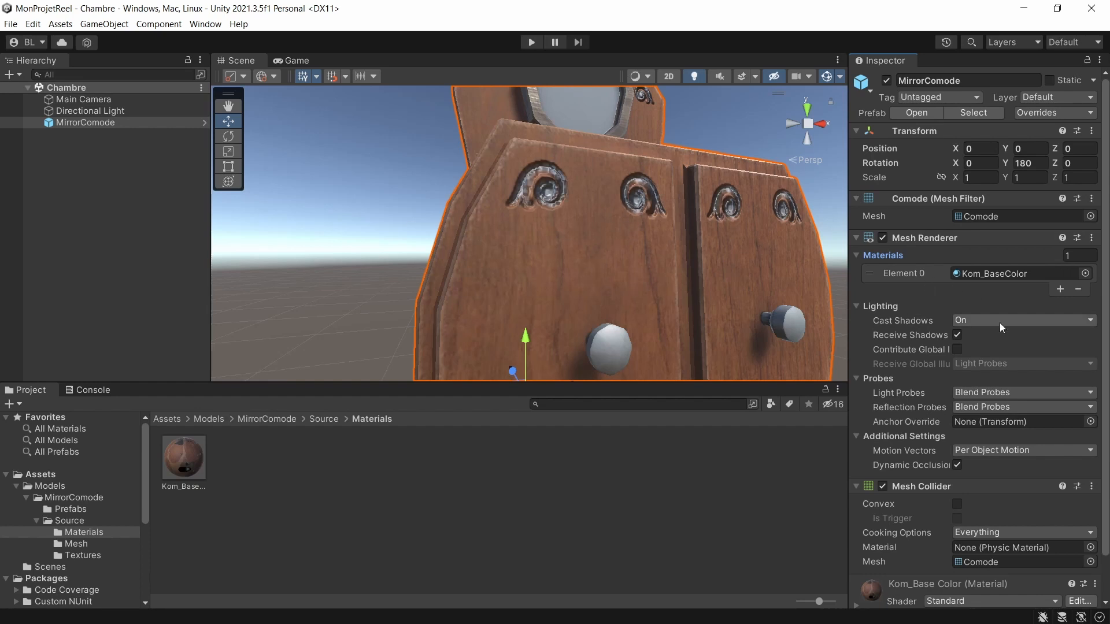
click(983, 274)
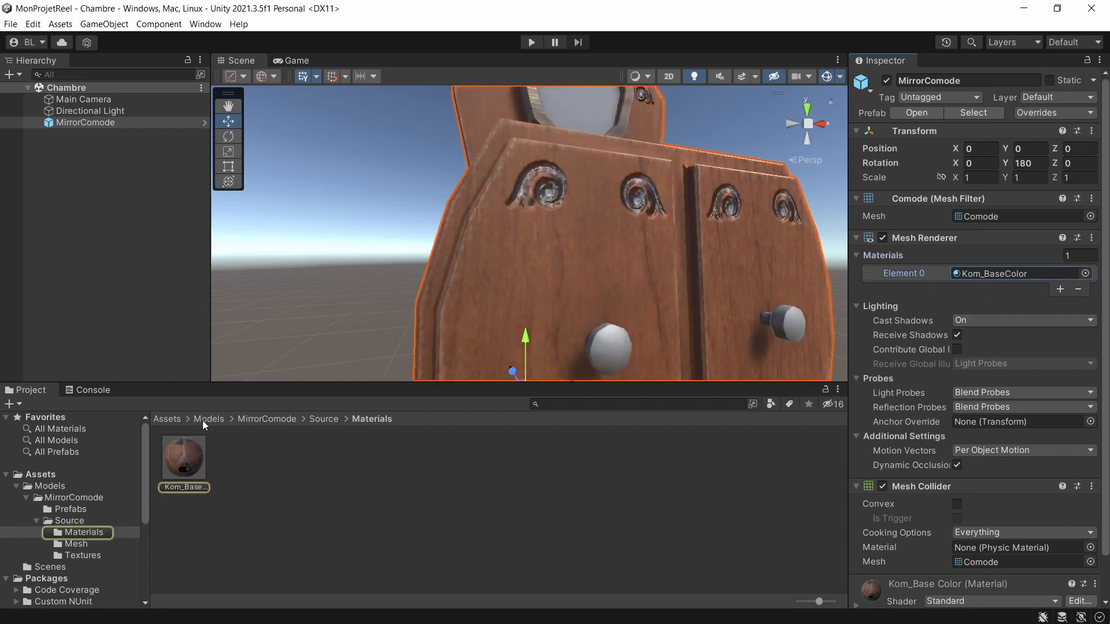
click(186, 463)
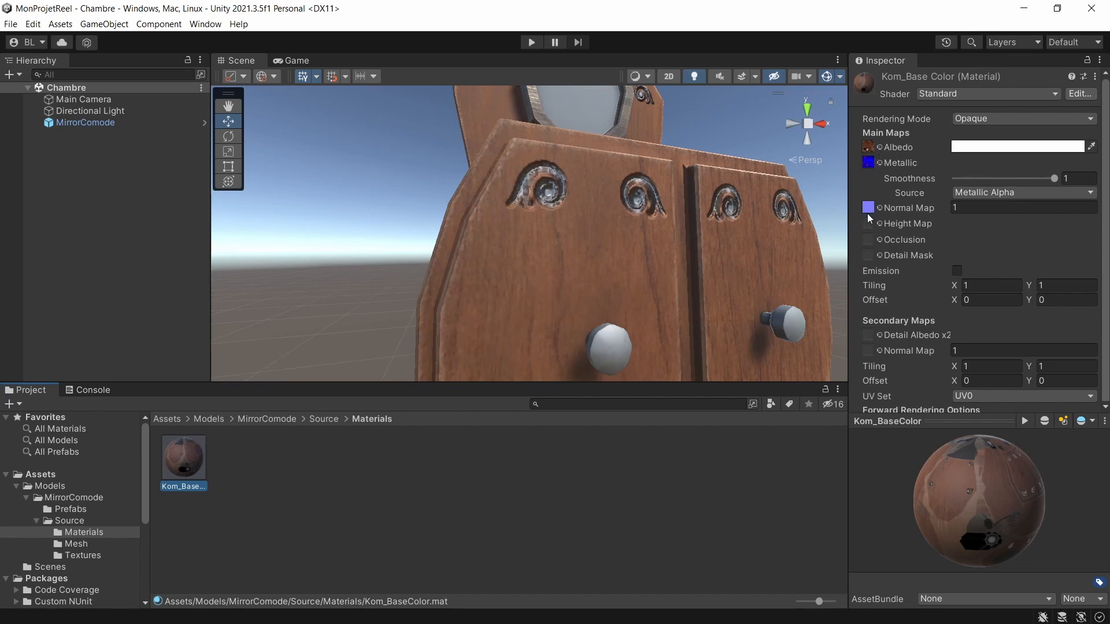
- Locate the material's albedo texture in the project and look through the Kom_BaseColor, Kom_mask and Kom_Normal textures
click(870, 148)
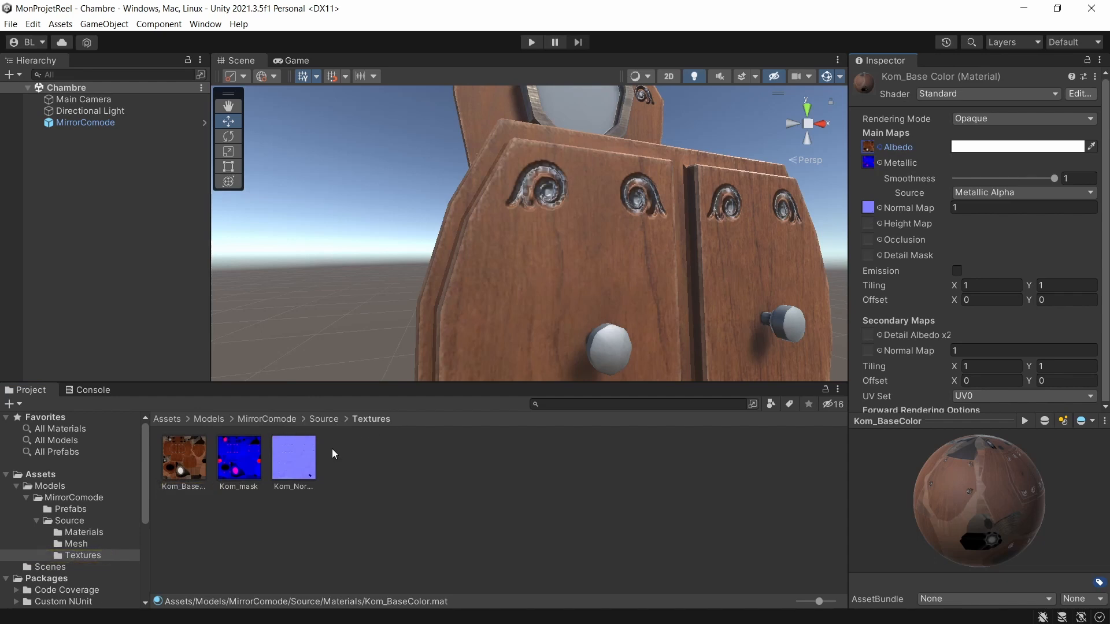
click(174, 456)
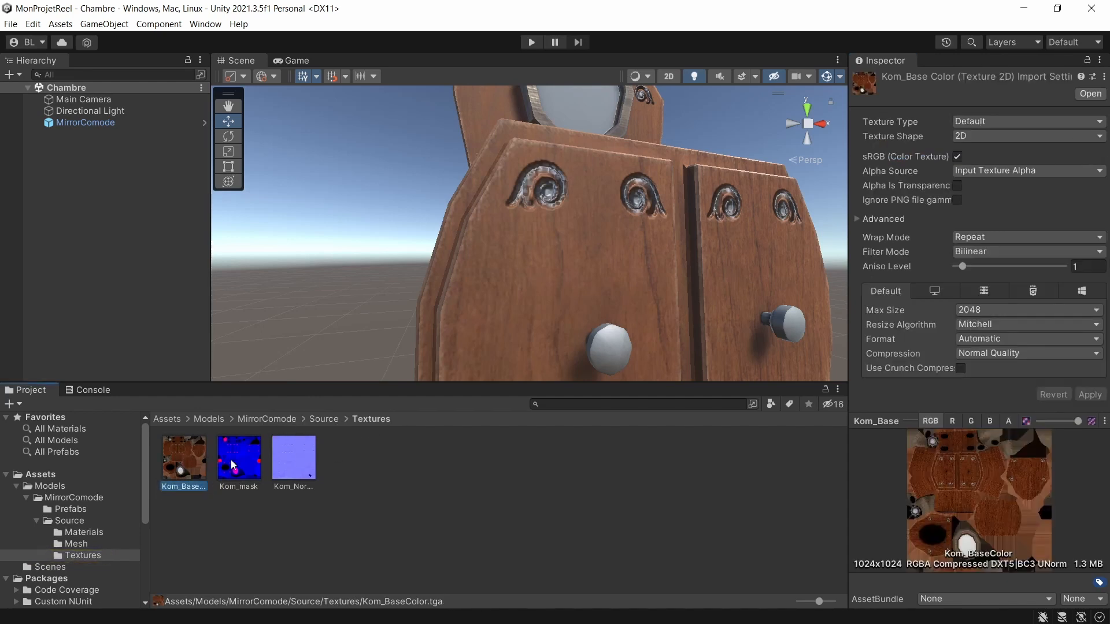
click(239, 460)
click(297, 467)
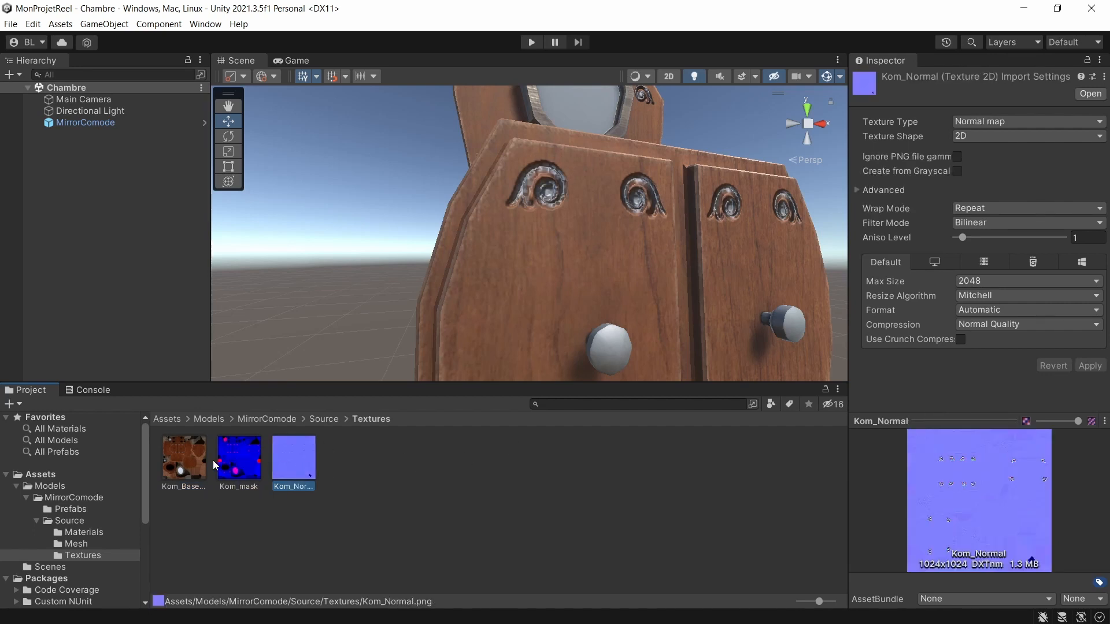
- Examine the Kom_BaseColor texture in an enlarged floating preview window and close the preview
click(189, 461)
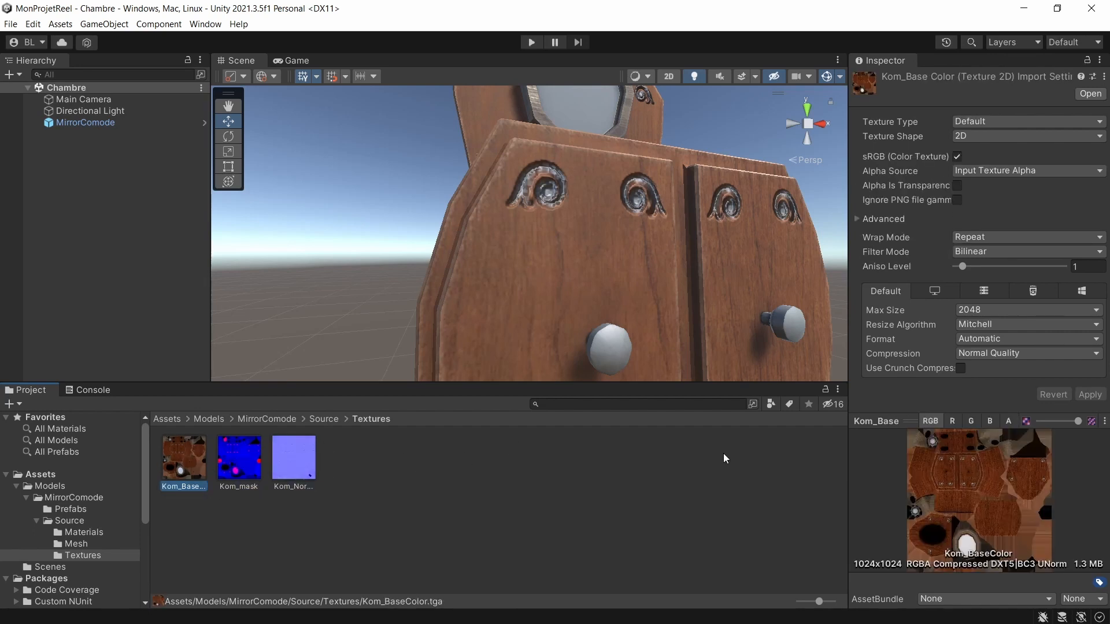
right_click(903, 420)
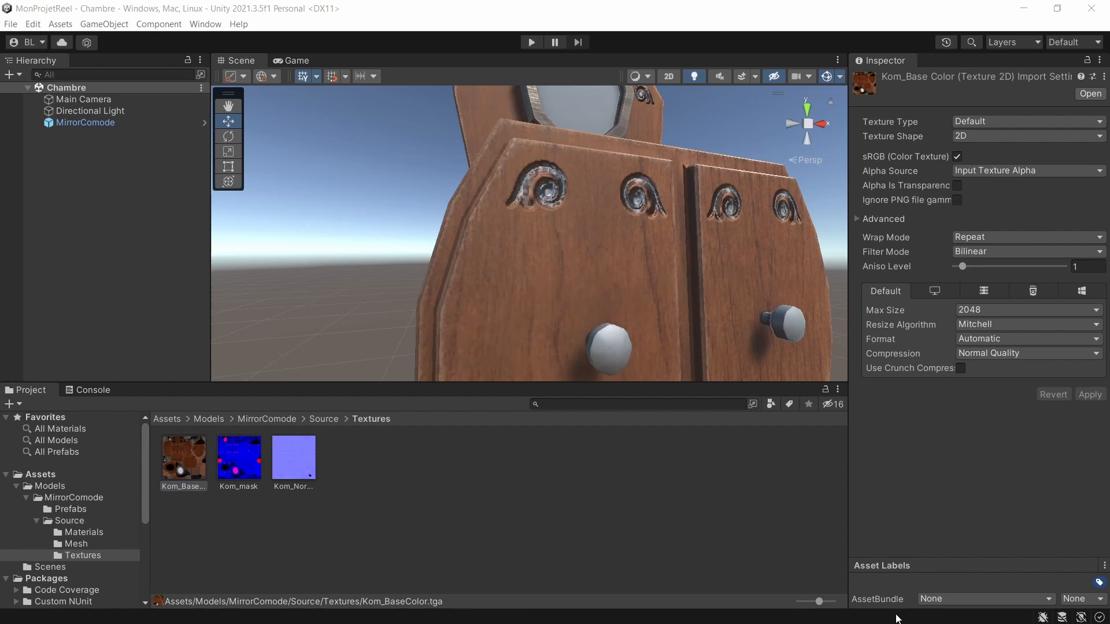
drag(456, 623, 423, 93)
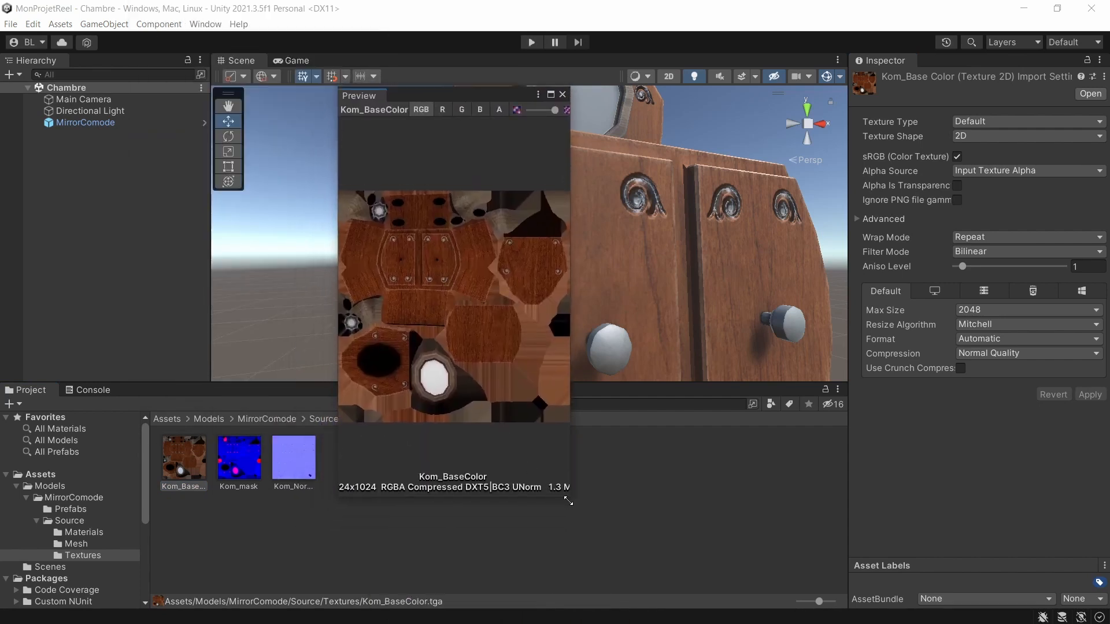
drag(569, 496, 929, 578)
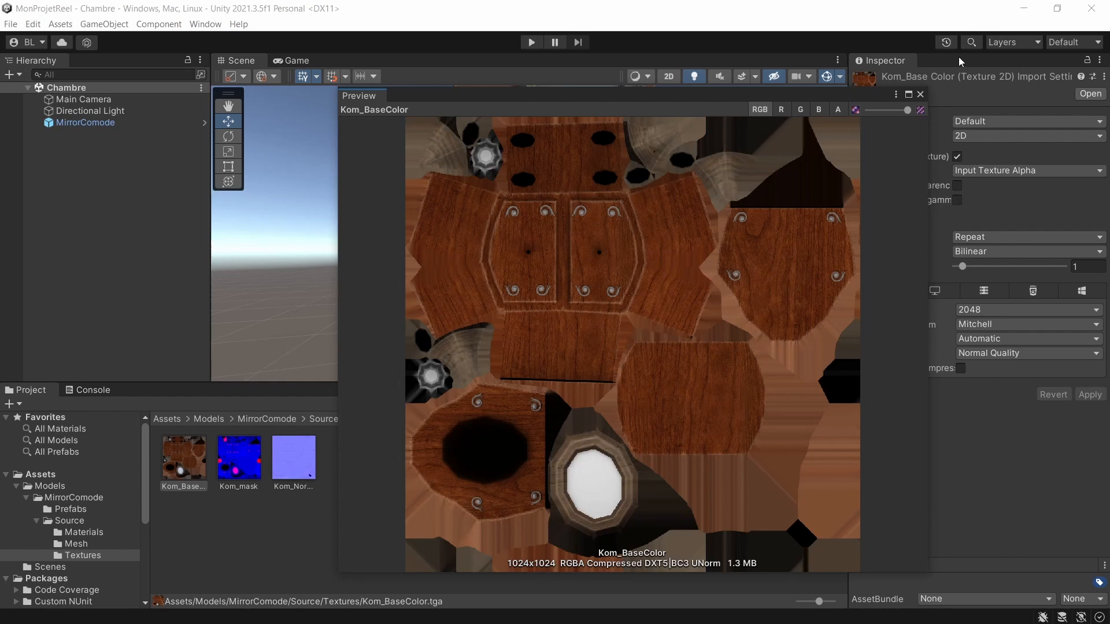
click(921, 94)
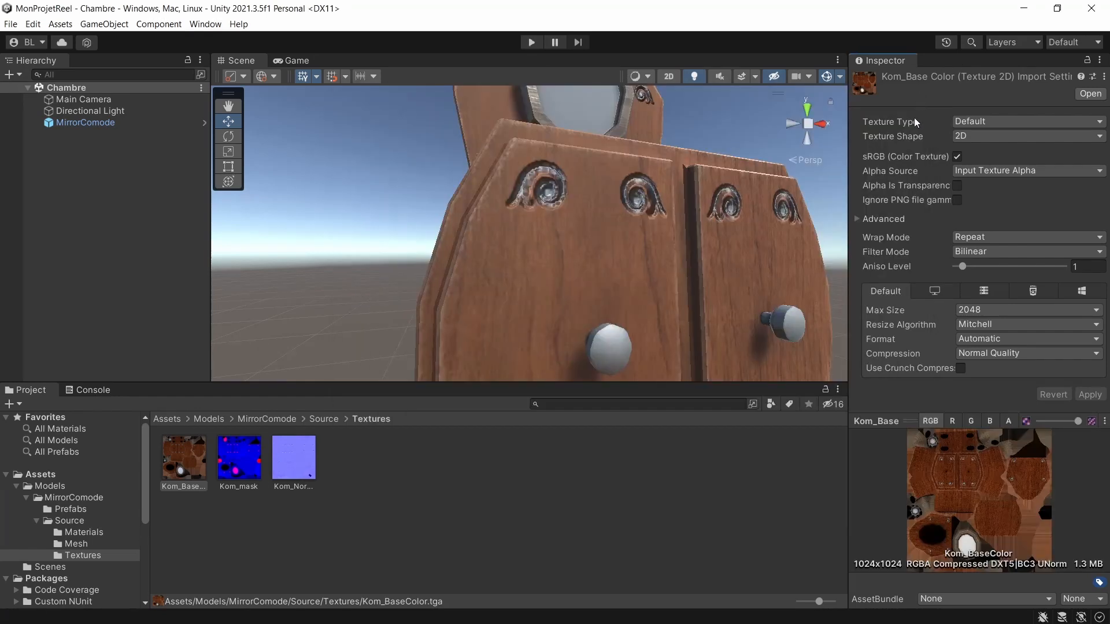
- Show the Kom_mask texture in a floating preview window and reposition that window over the scene
click(245, 460)
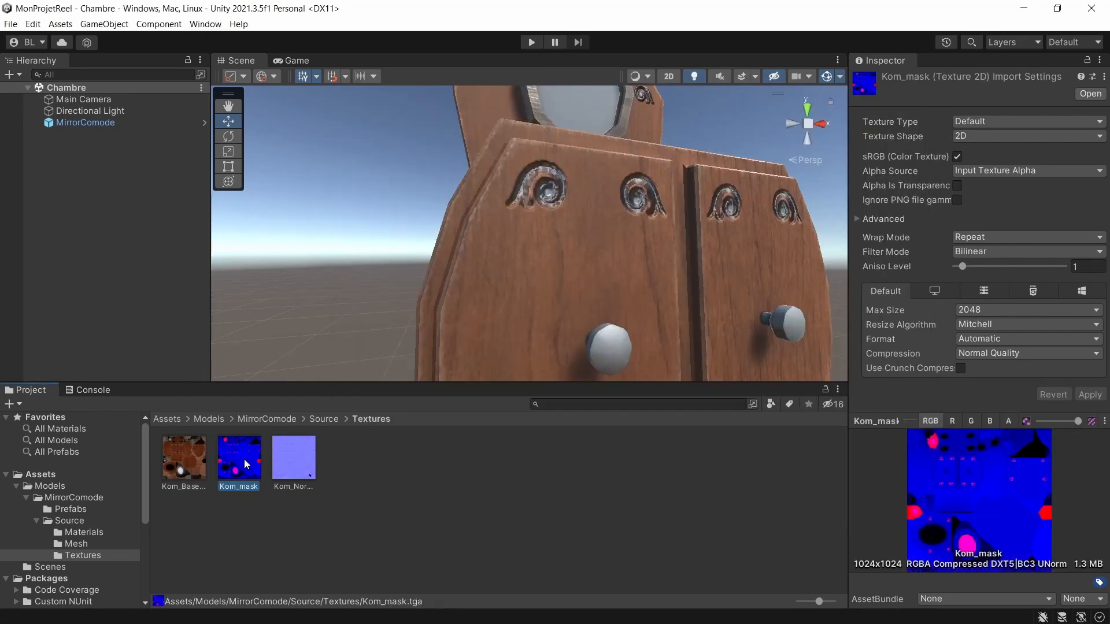
right_click(905, 423)
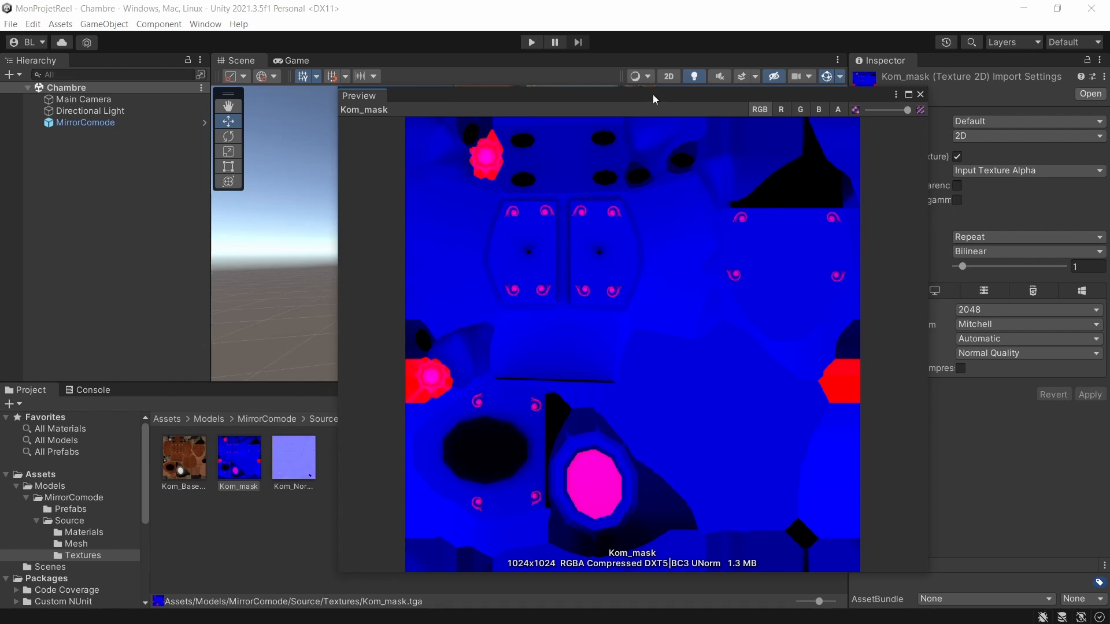
drag(654, 95, 597, 101)
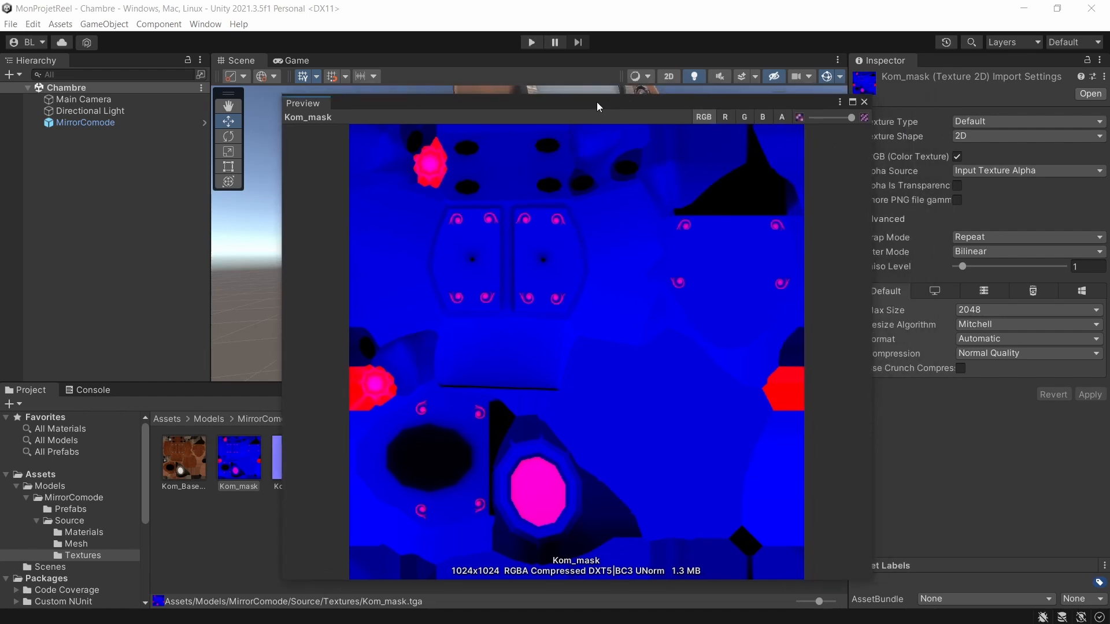
- Close the Kom_mask preview, and examine the Kom_Normal texture in a floating preview window before closing it too
click(865, 103)
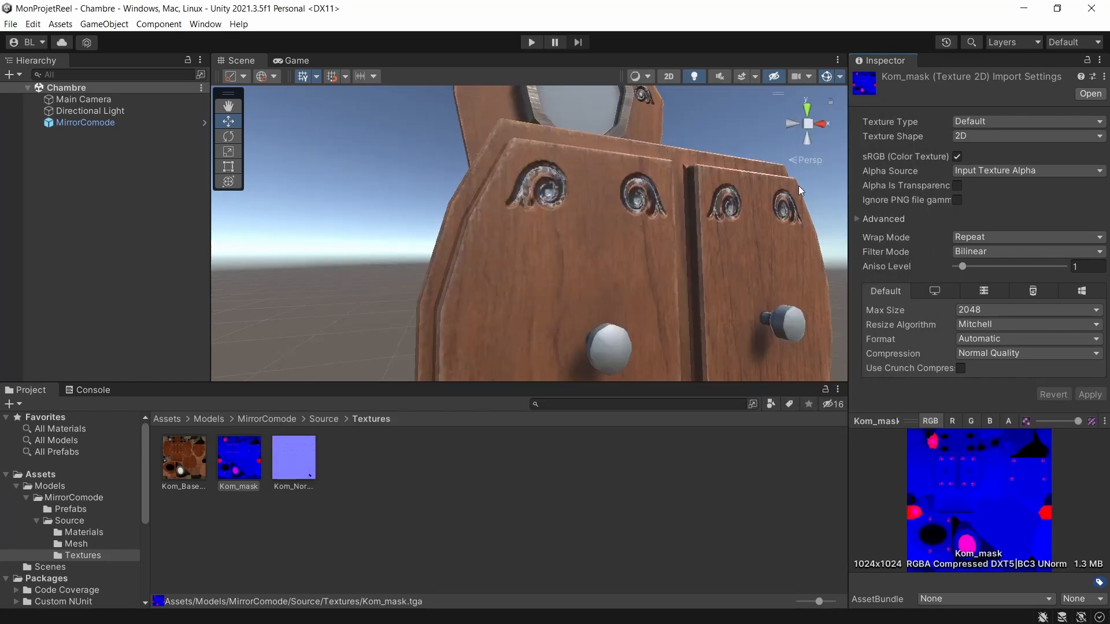
click(291, 465)
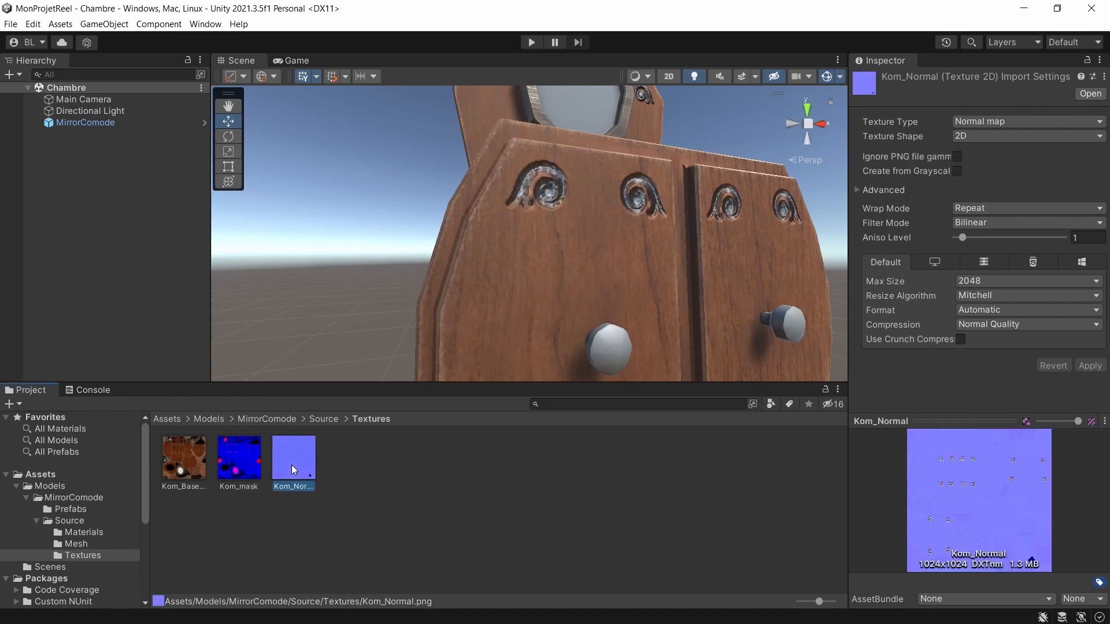
right_click(918, 424)
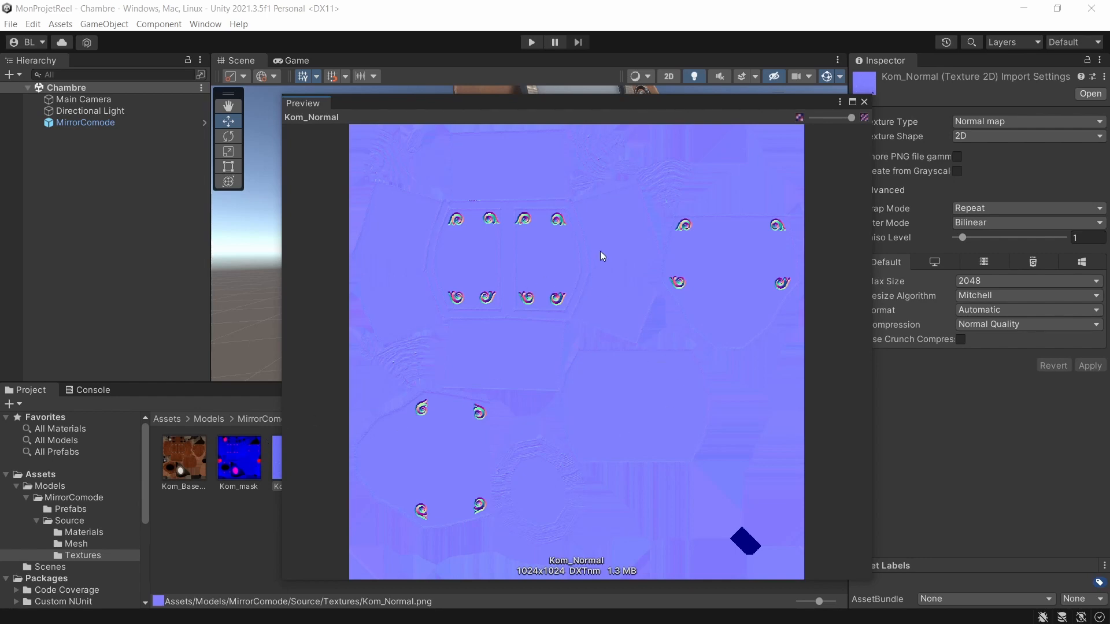
click(864, 102)
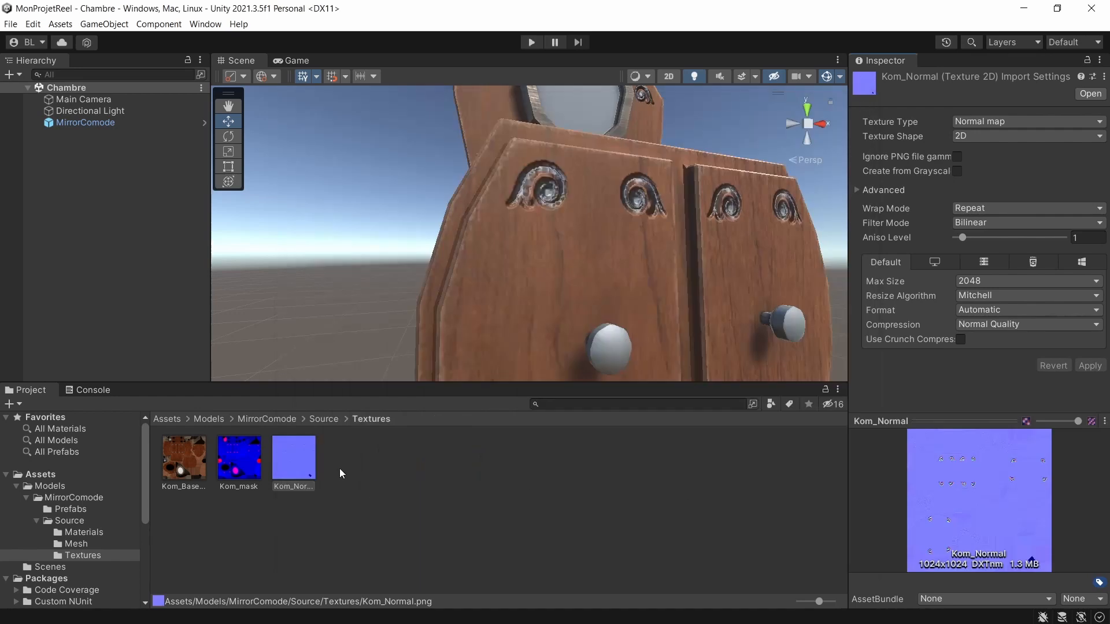
- Compare the import settings of Kom_mask, Kom_BaseColor and Kom_Normal, and look through the texture type options for Kom_Normal
click(239, 455)
click(189, 453)
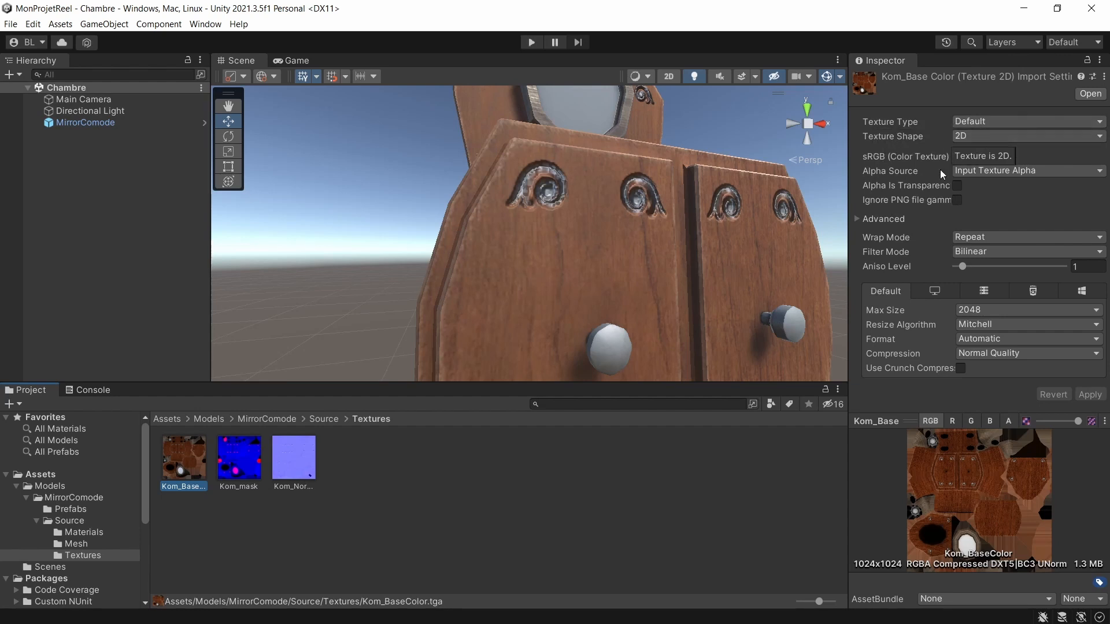
click(240, 465)
click(305, 467)
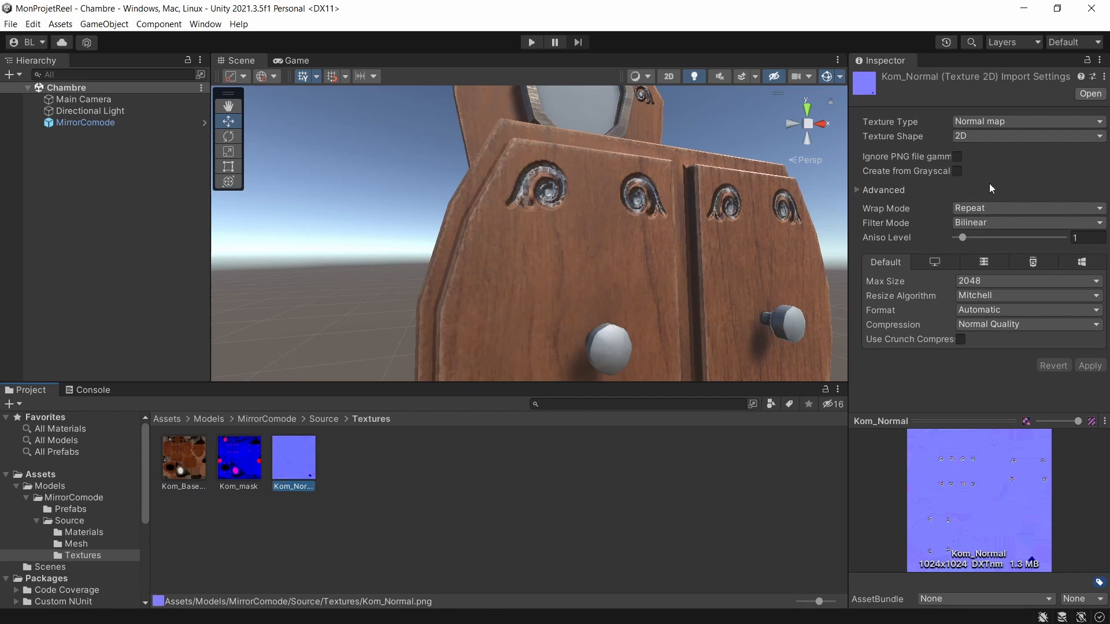
click(1010, 123)
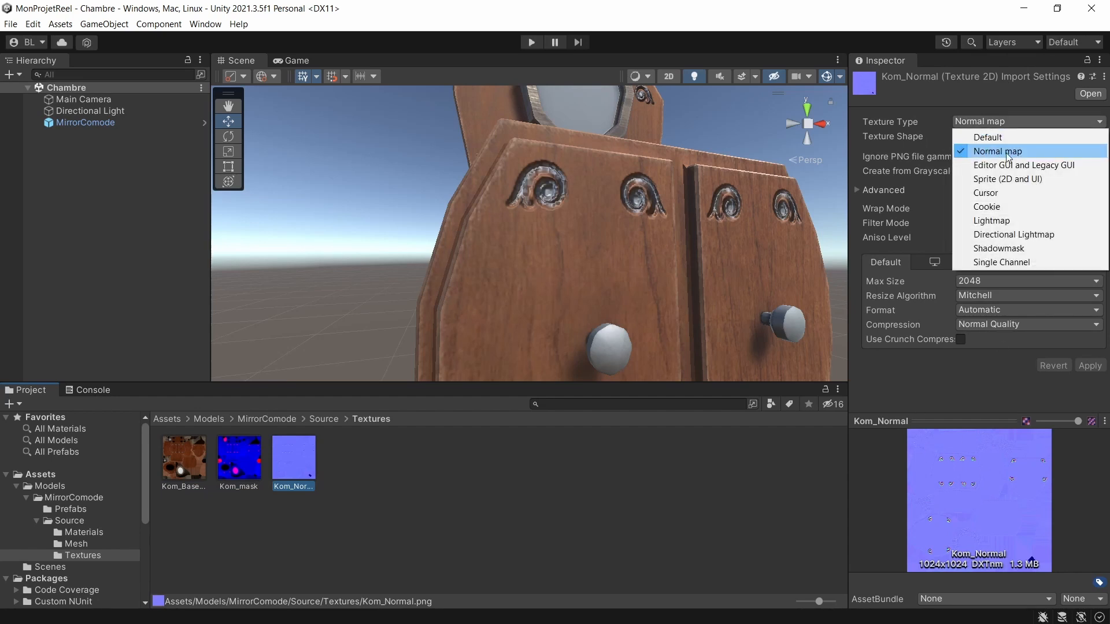
click(901, 134)
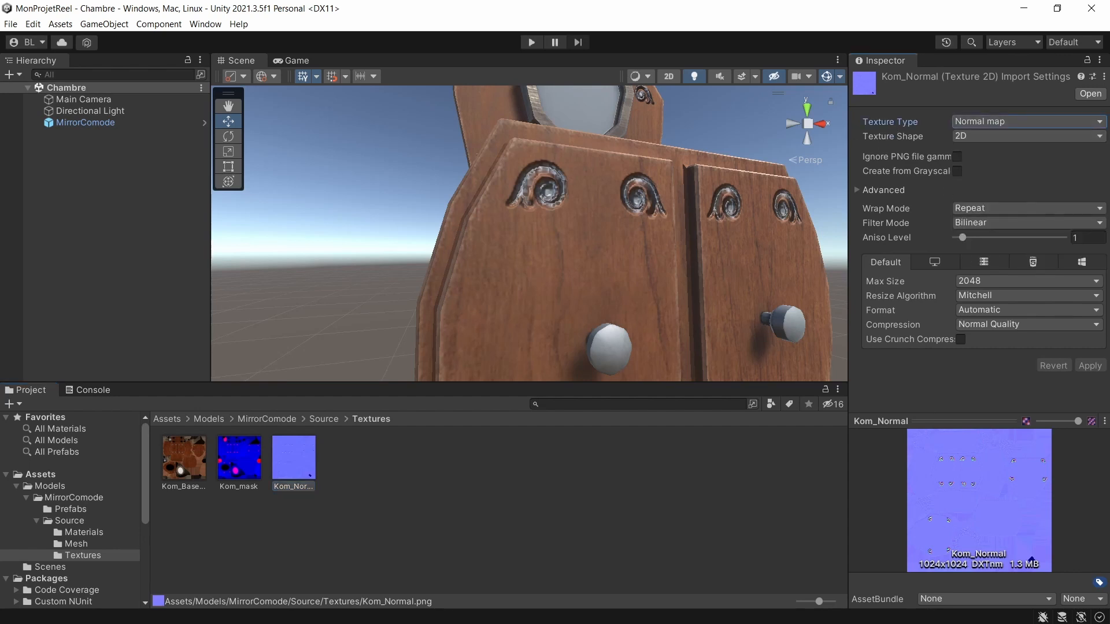
click(365, 487)
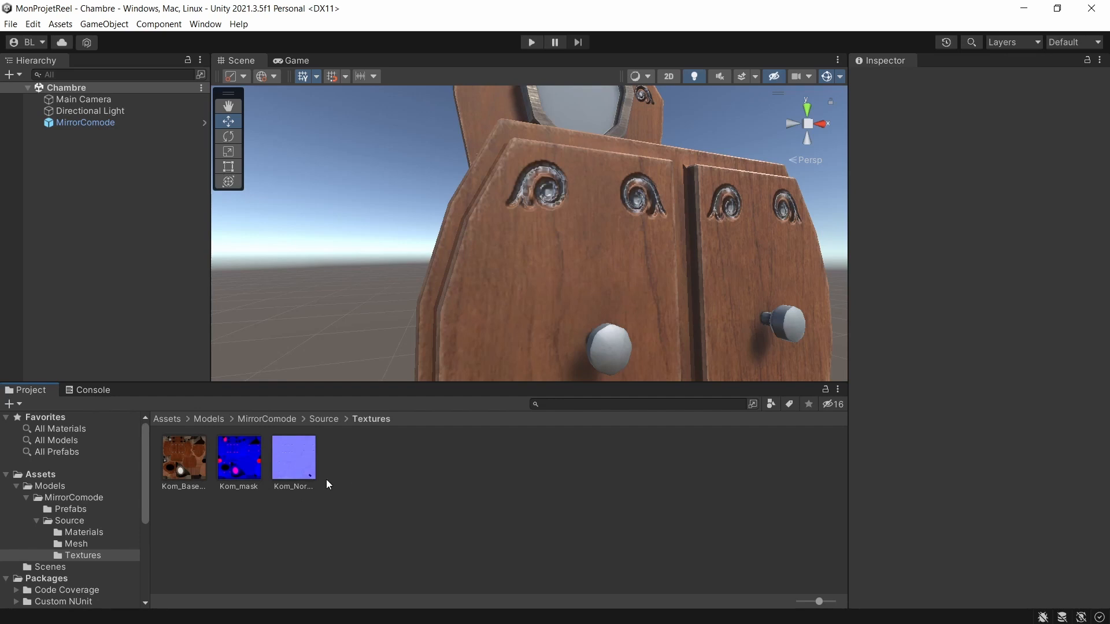
- Check the file path and extension of the Kom_BaseColor, Kom_mask and Kom_Normal textures in turn
click(172, 463)
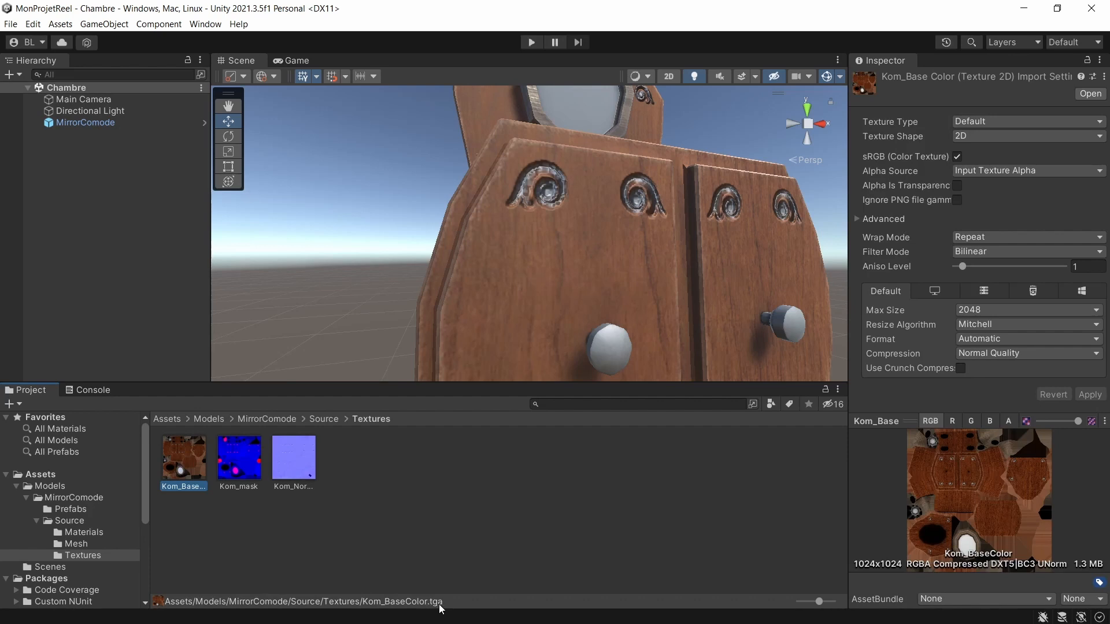
click(239, 465)
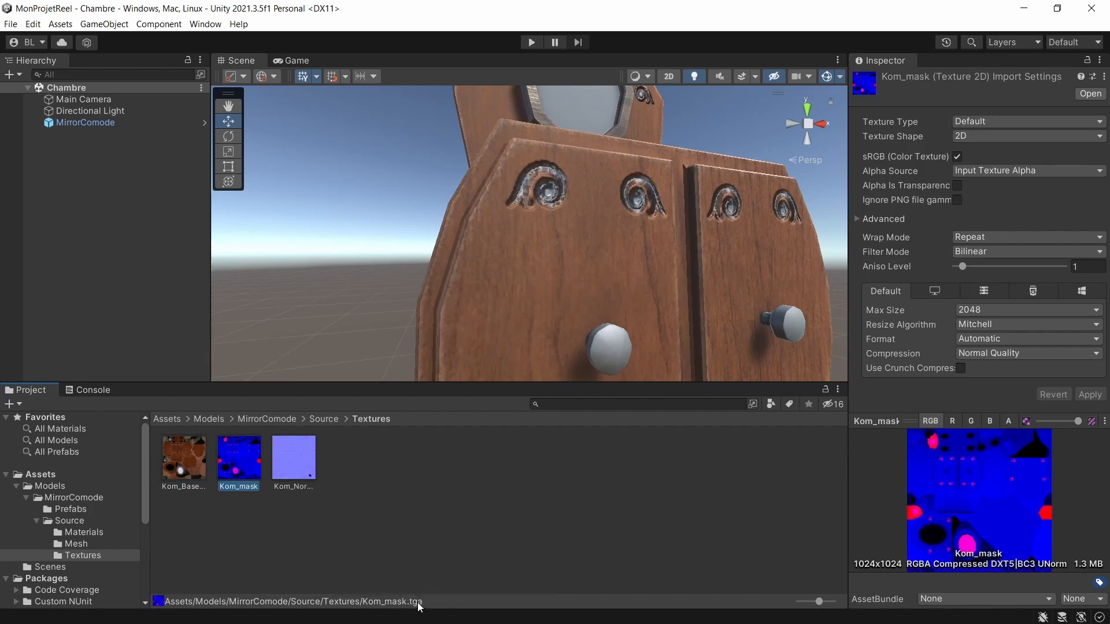
click(290, 463)
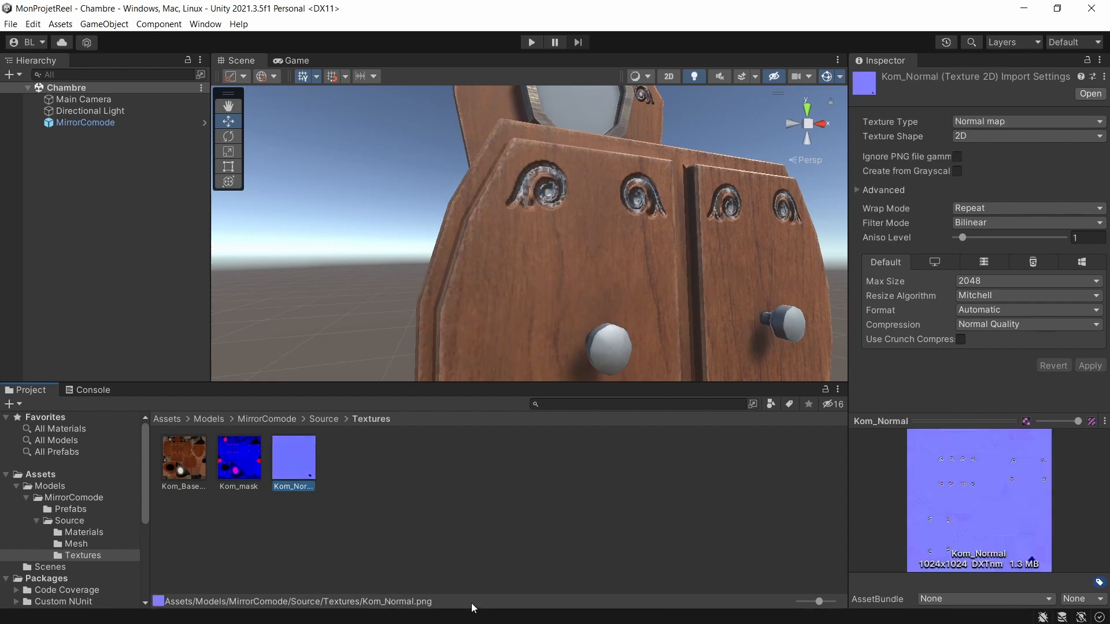
click(225, 513)
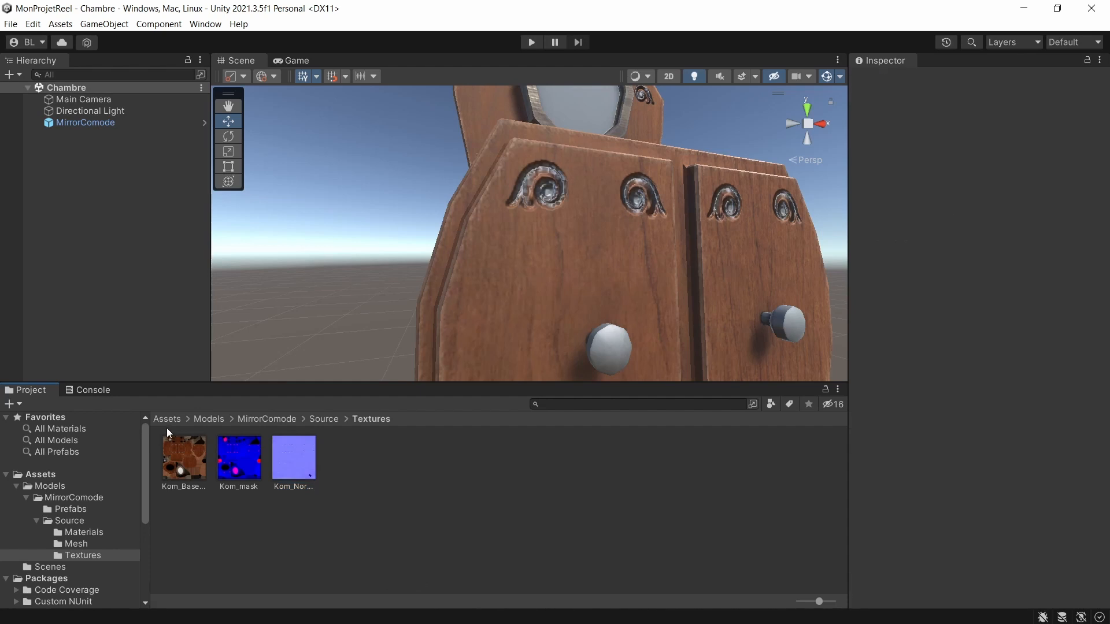
- Reveal the Kom_BaseColor texture file in File Explorer and check the sizes of the TGA texture files
click(189, 463)
right_click(186, 453)
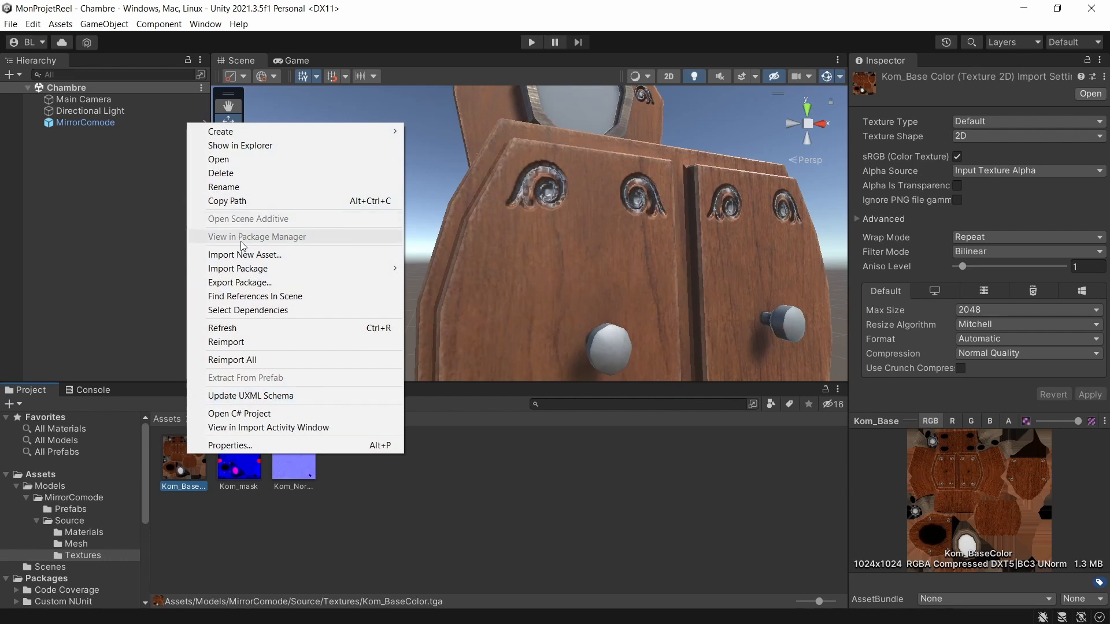
click(266, 146)
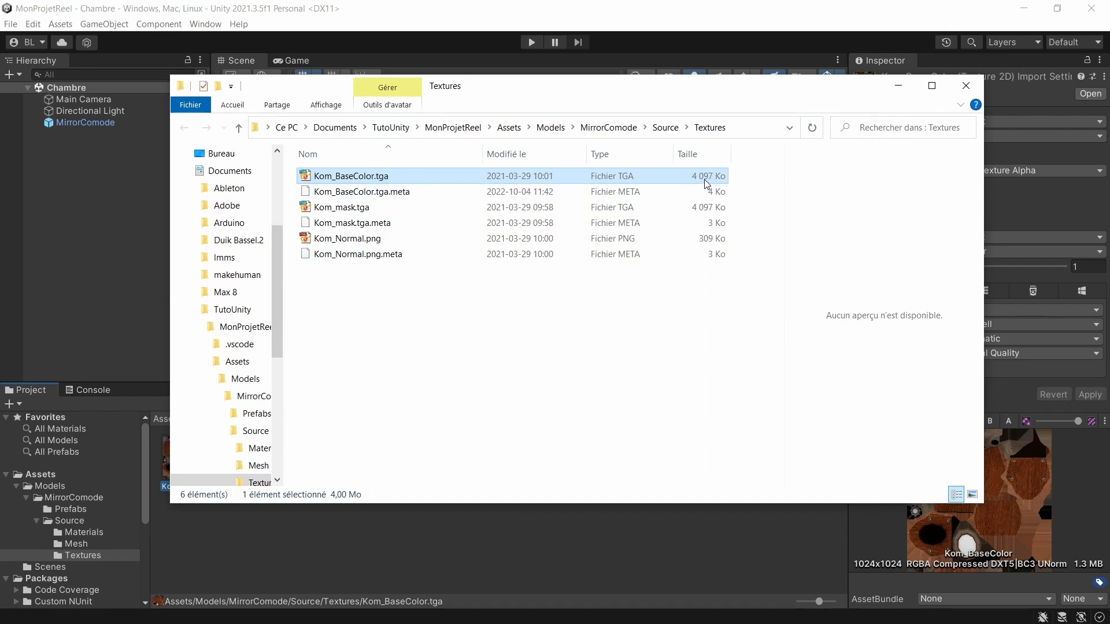
click(365, 208)
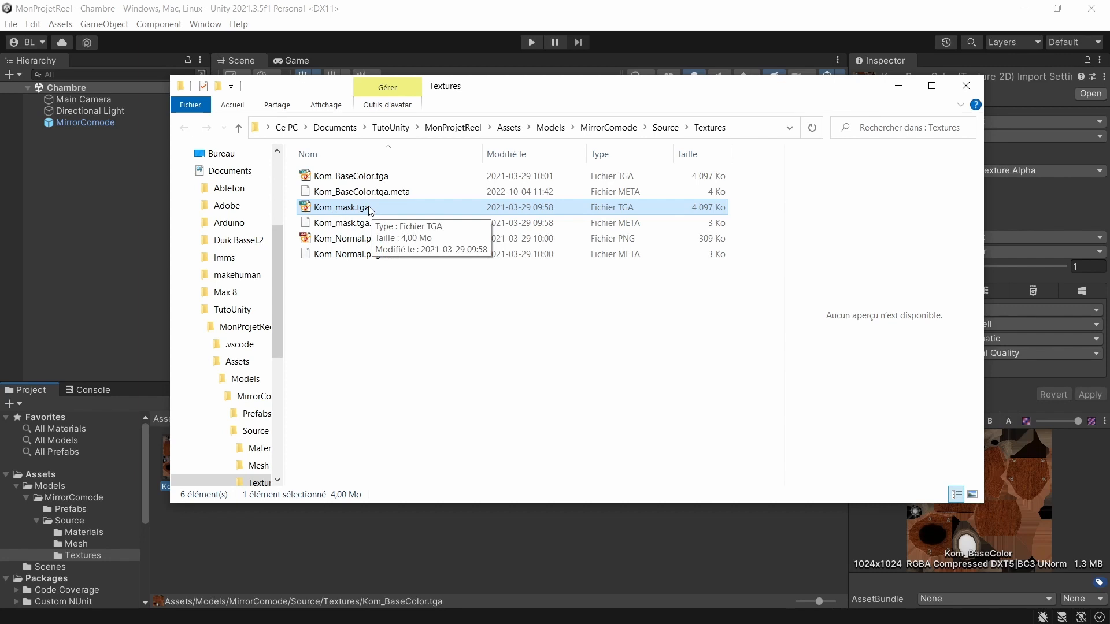
click(341, 292)
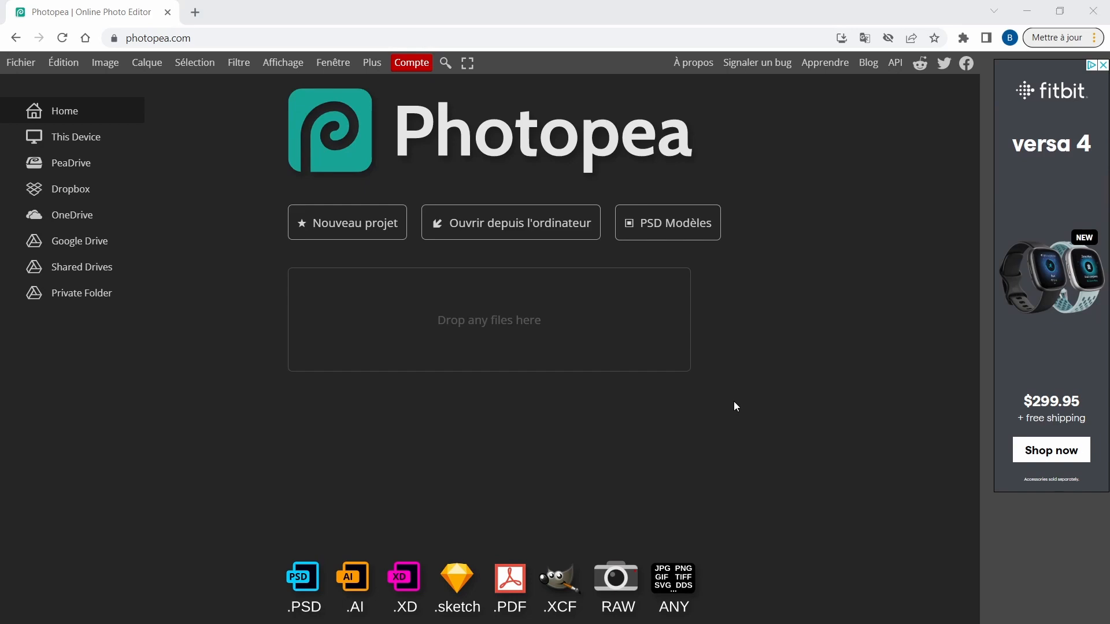
- Open Kom_BaseColor.tga from the Textures folder window in Photopea
key(alt+Tab)
drag(360, 90, 651, 125)
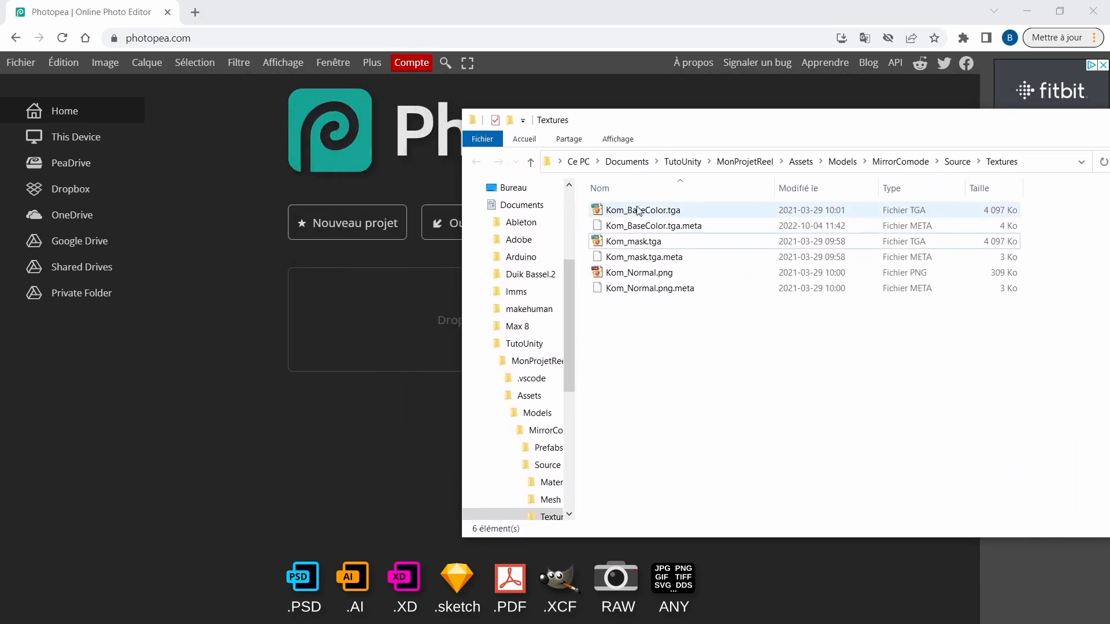
drag(648, 214, 383, 327)
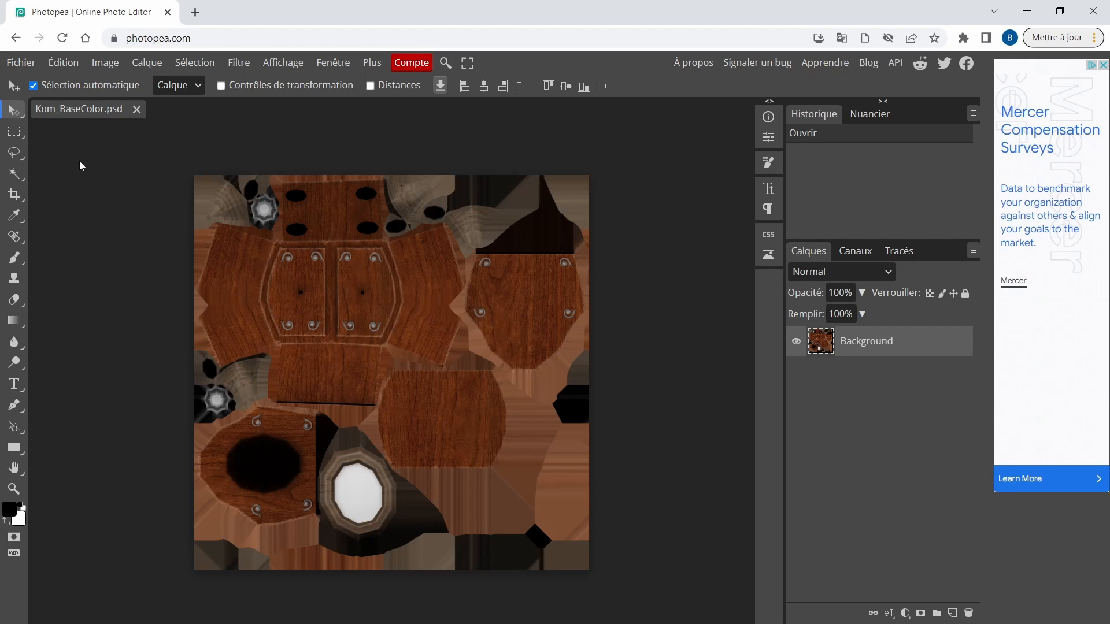
- Export the Kom_BaseColor image as a PNG at 1024 x 1024 px and 100% quality
click(16, 67)
mouse_move(73, 277)
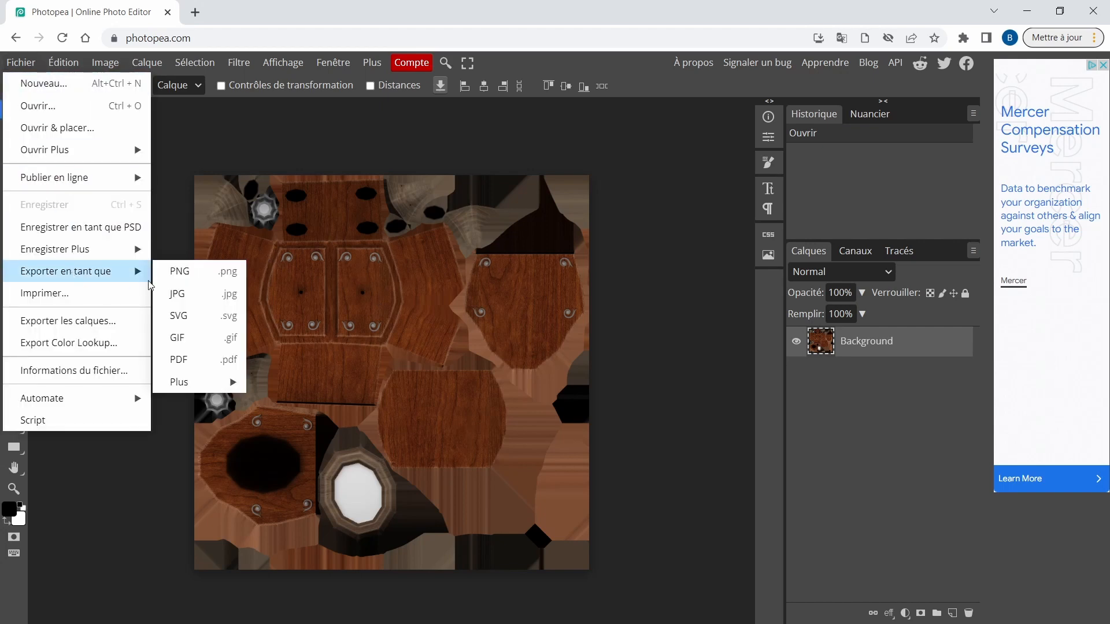
click(181, 284)
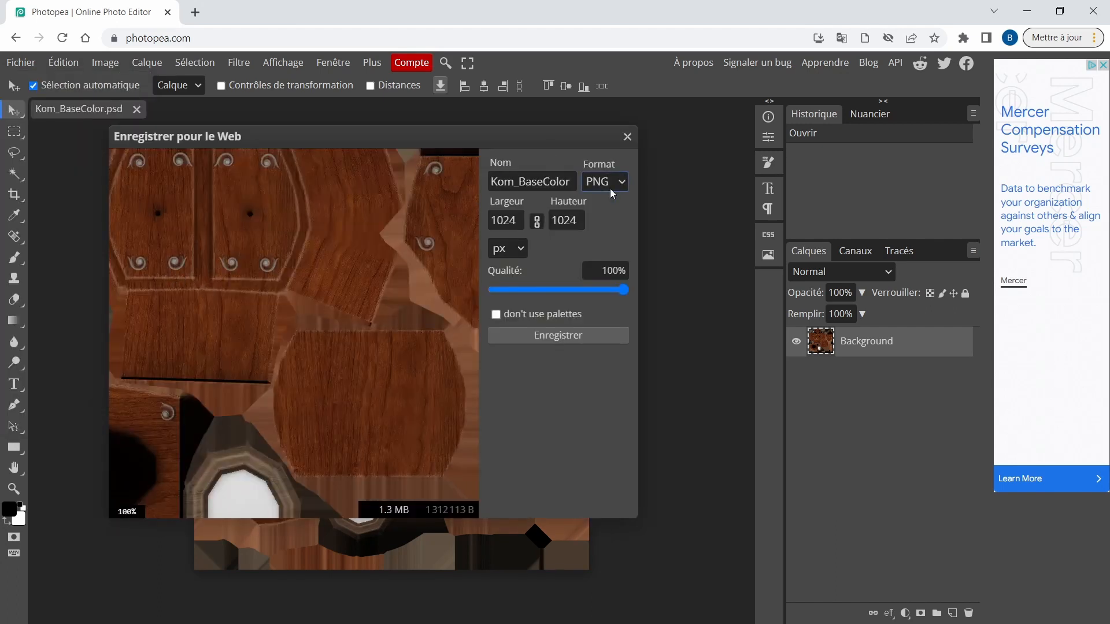
click(551, 335)
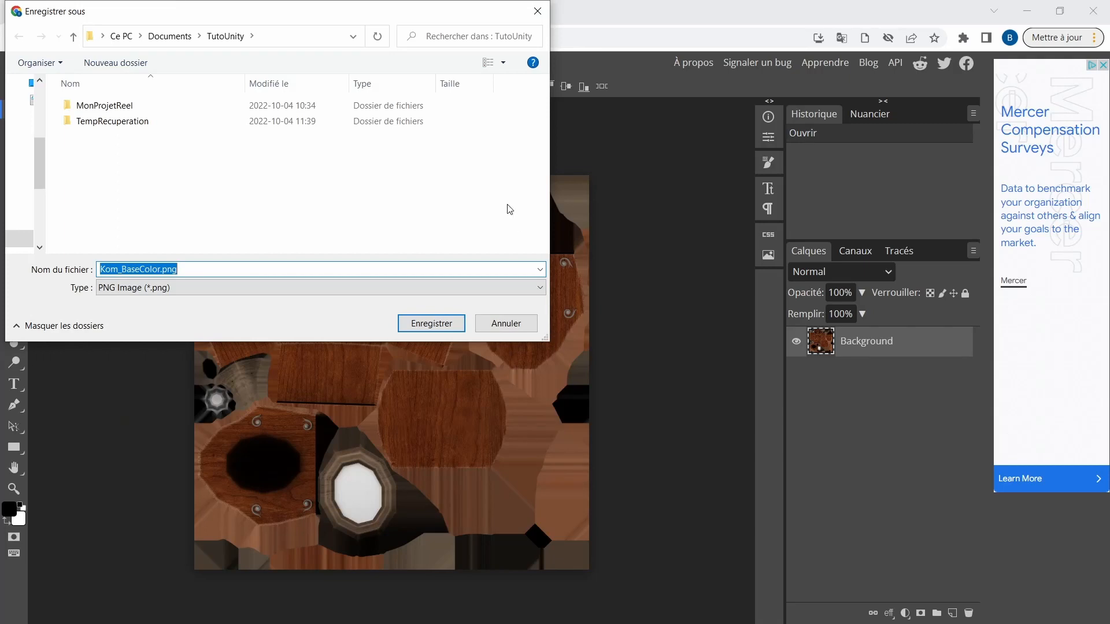
- Save the export as Kom_BaseColor.png in MonProjetReel's Assets/Models/MirrorComode/Source/Textures folder
drag(220, 23, 273, 45)
double_click(172, 133)
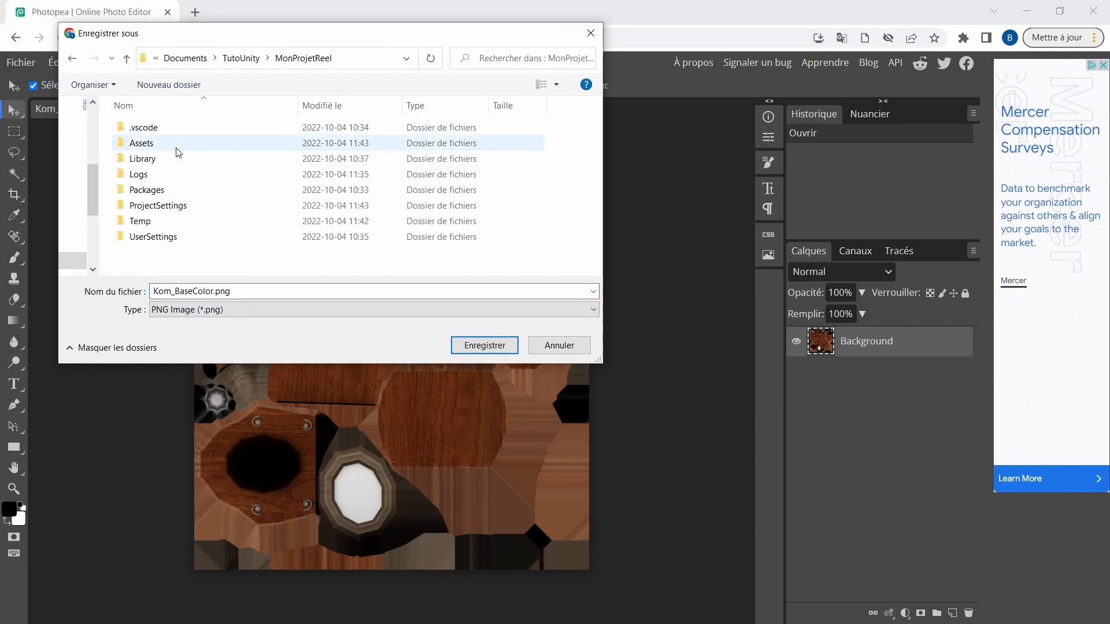
double_click(144, 144)
click(145, 129)
double_click(145, 128)
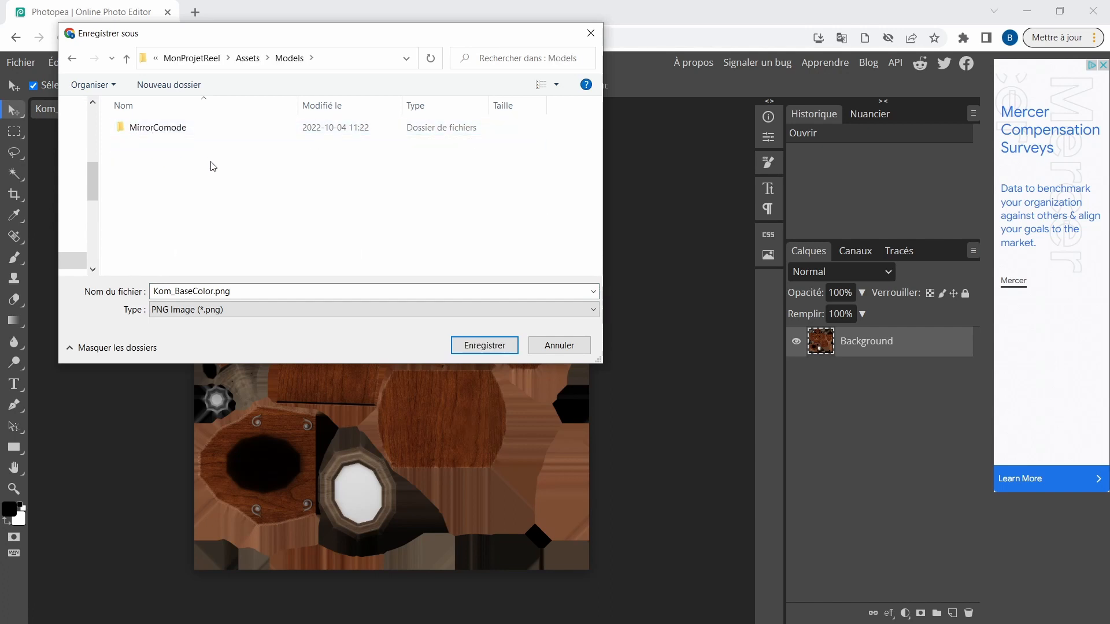
double_click(166, 129)
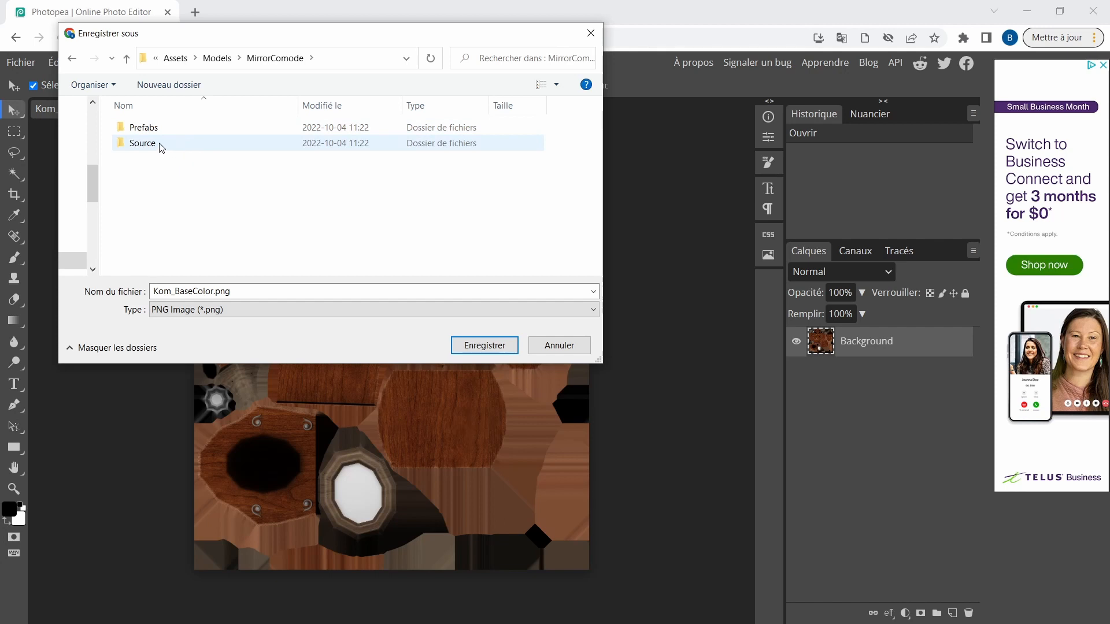
double_click(159, 145)
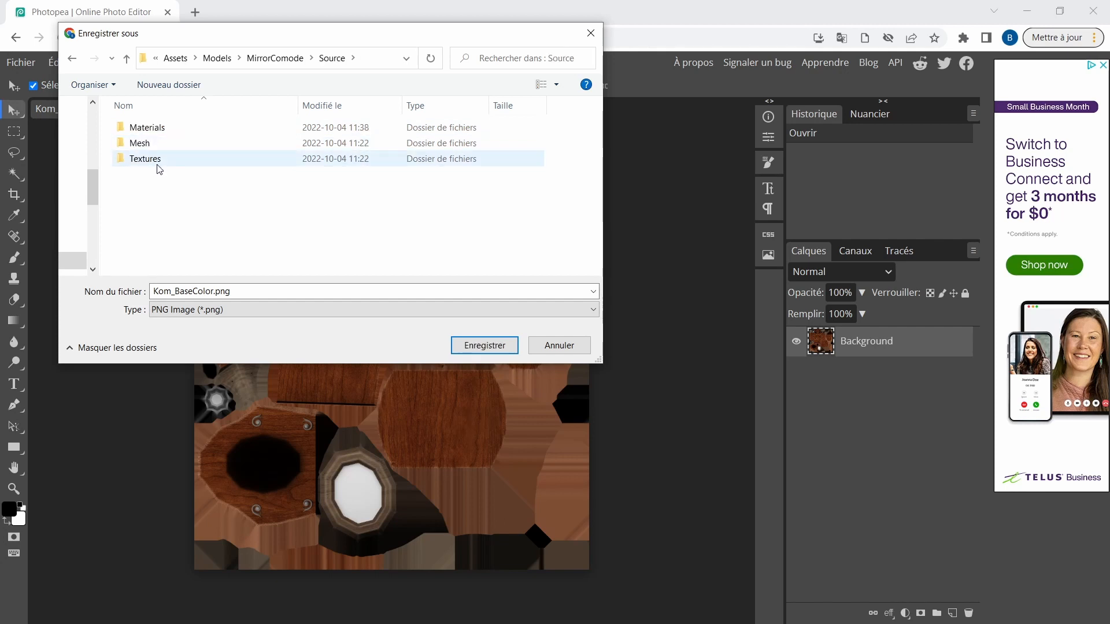
double_click(159, 165)
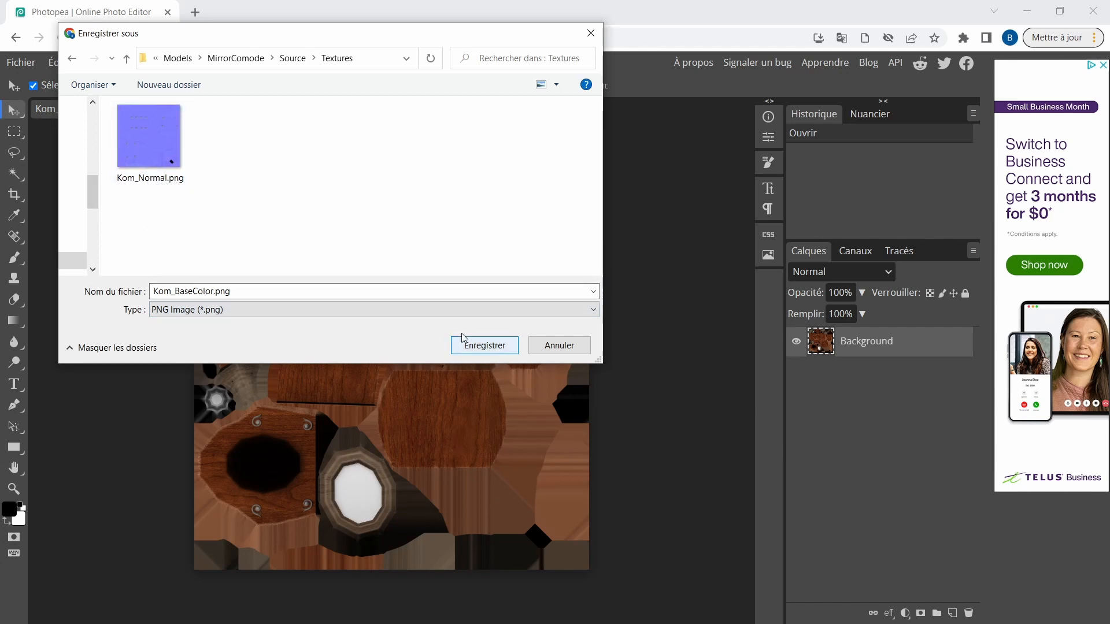
click(477, 349)
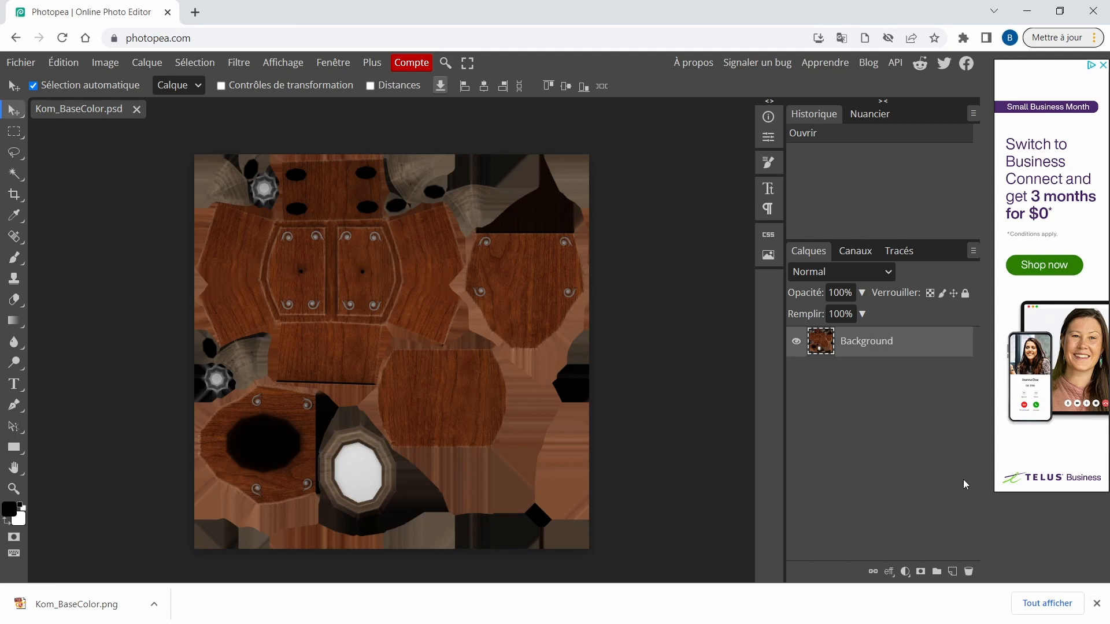
- Compare the file size of Kom_BaseColor.png with the original TGA in the Textures folder in File Explorer
key(alt+Tab)
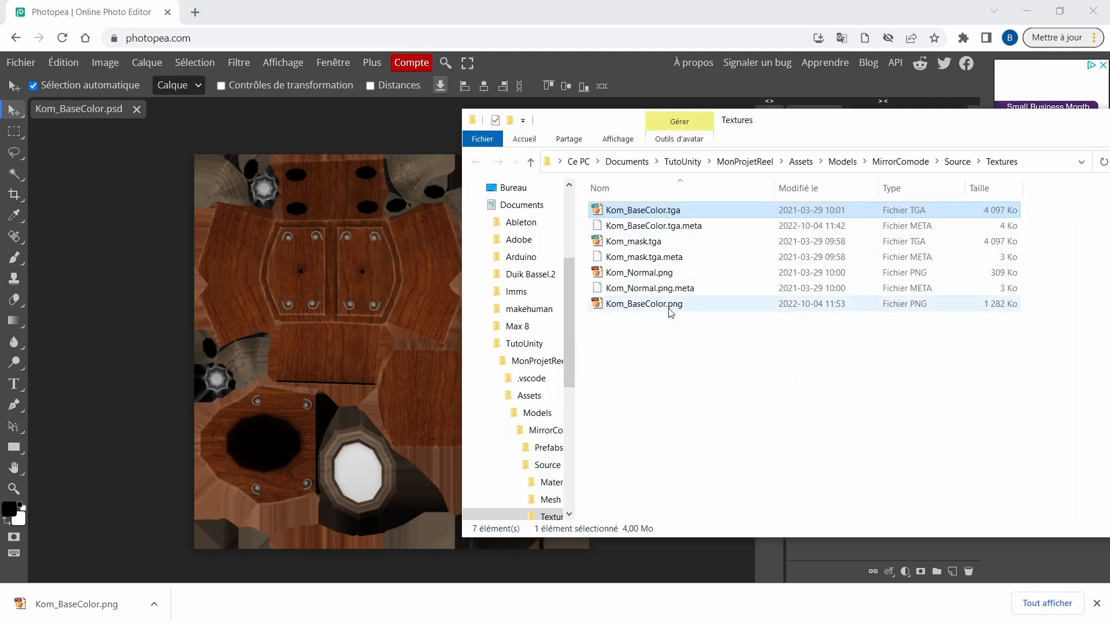
click(670, 311)
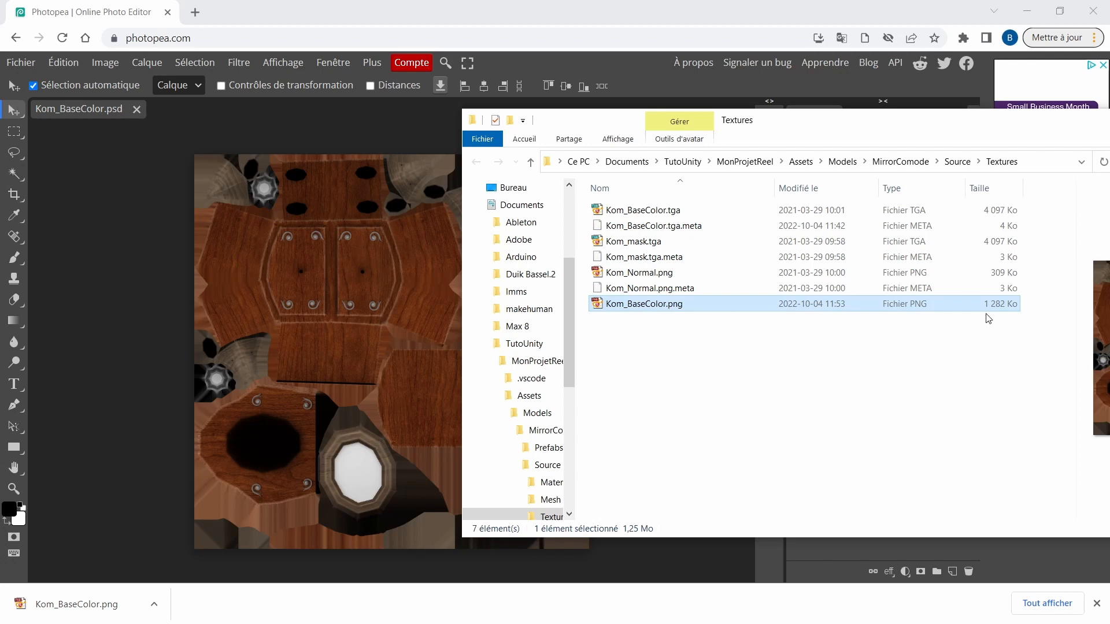
drag(947, 130, 702, 114)
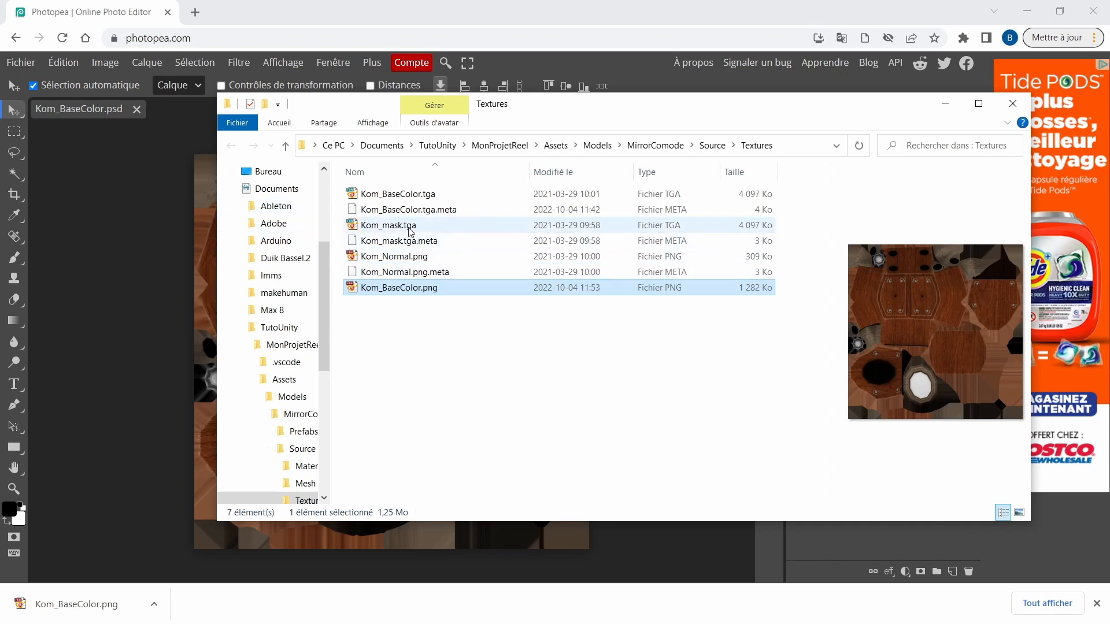
- Close the Kom_BaseColor document in Photopea and open Kom_mask.tga from the Textures folder instead
click(272, 21)
click(136, 110)
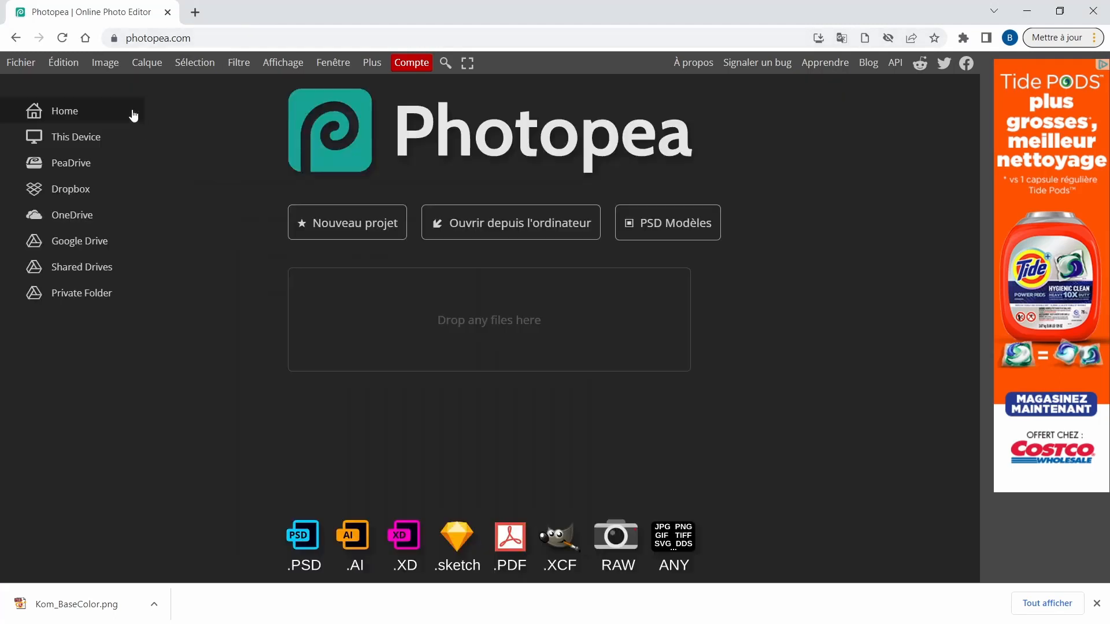
key(alt+Tab)
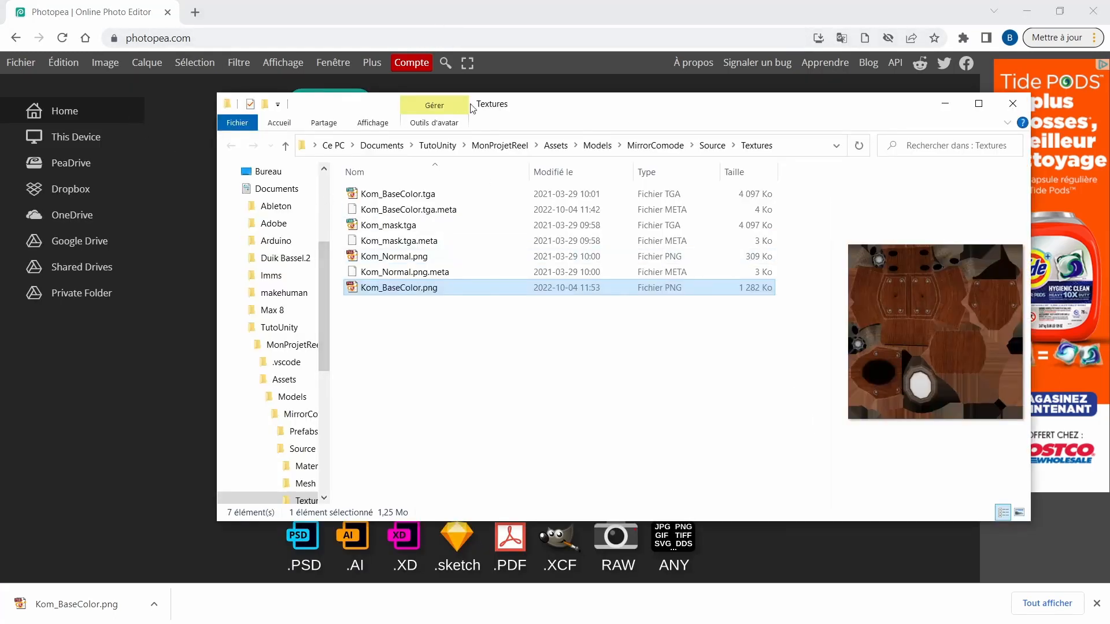
drag(547, 107, 742, 125)
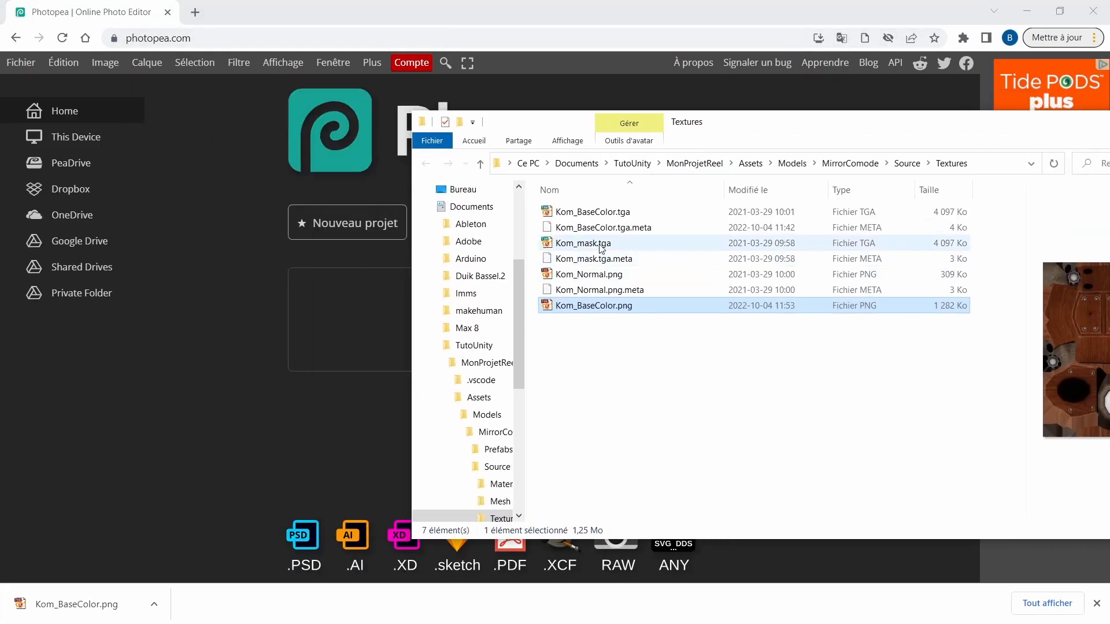
drag(601, 248, 365, 313)
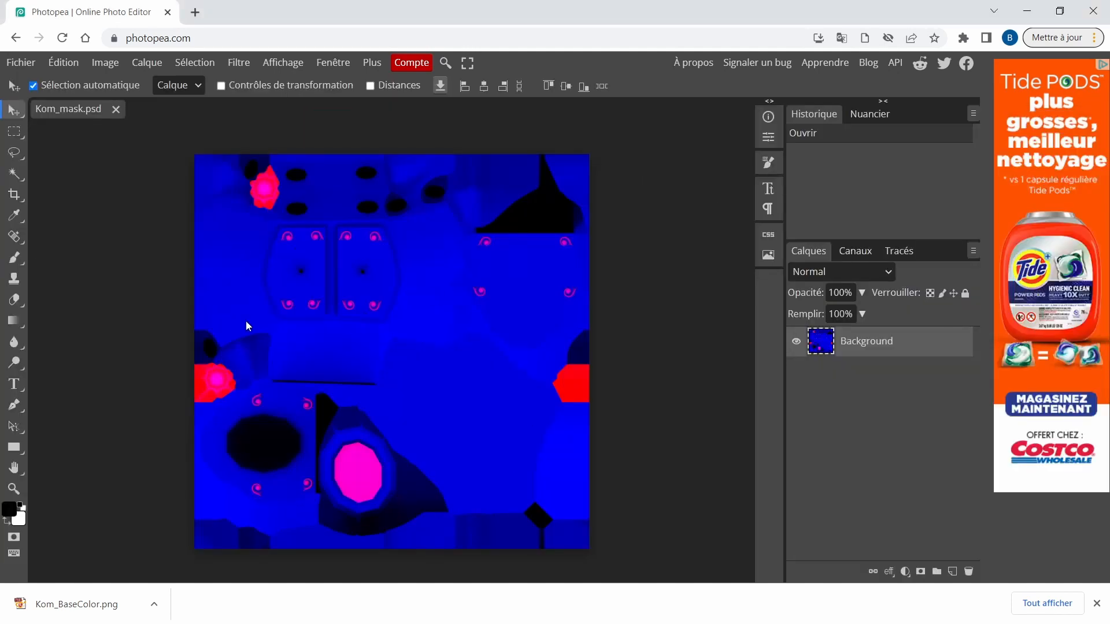
- Export Kom_mask as a 1024 x 1024 px PNG at 100% quality, save it as Kom_mask.png in the Textures folder, and close the document
click(29, 64)
mouse_move(131, 278)
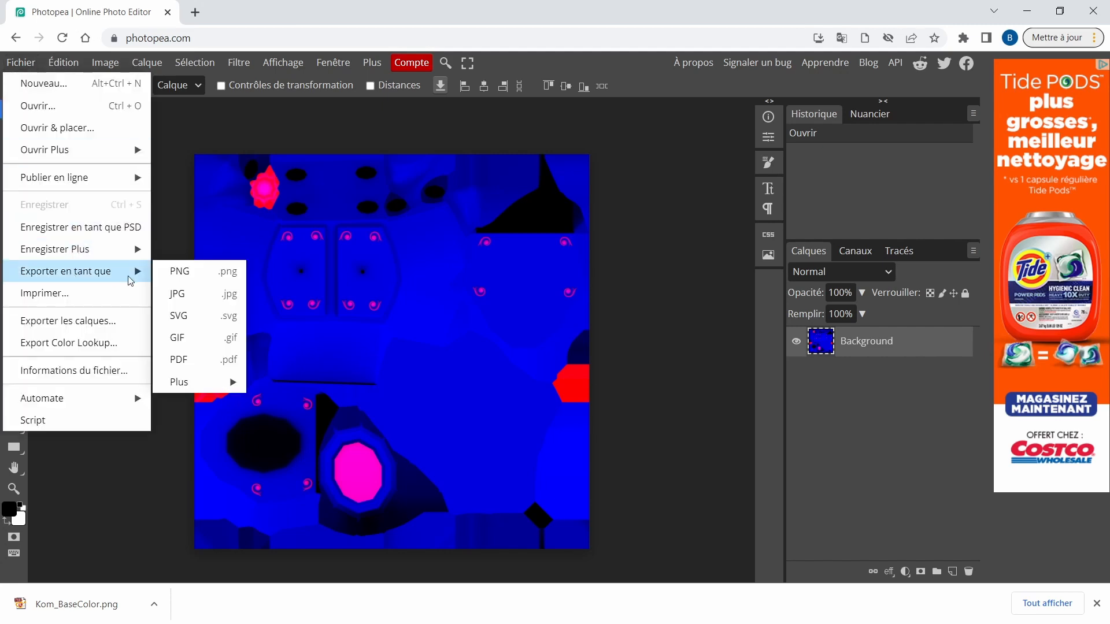
click(196, 283)
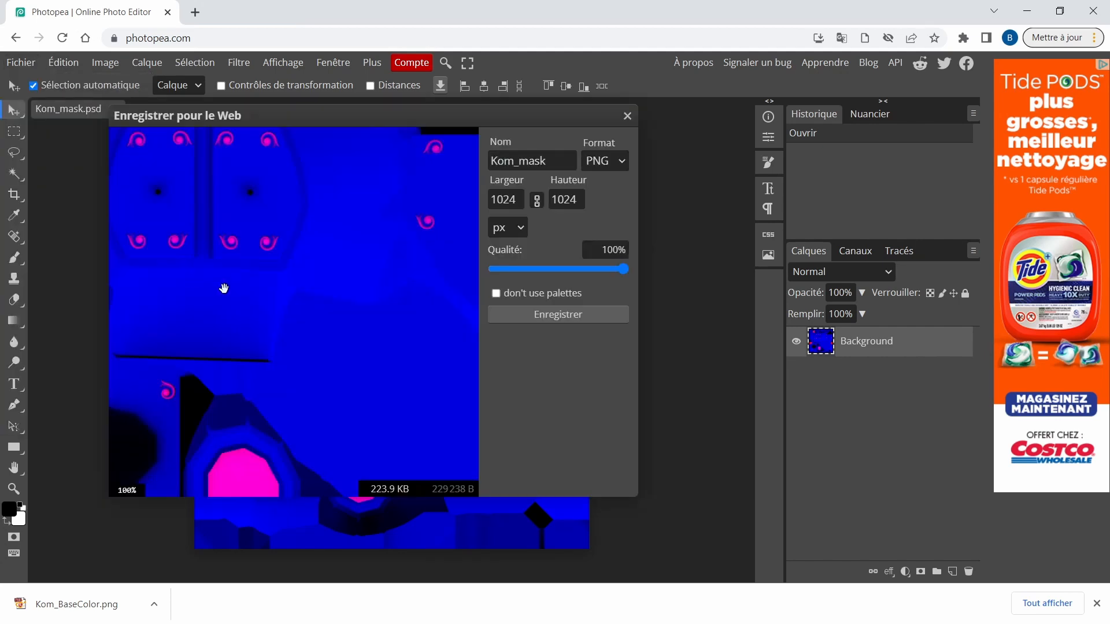
click(557, 318)
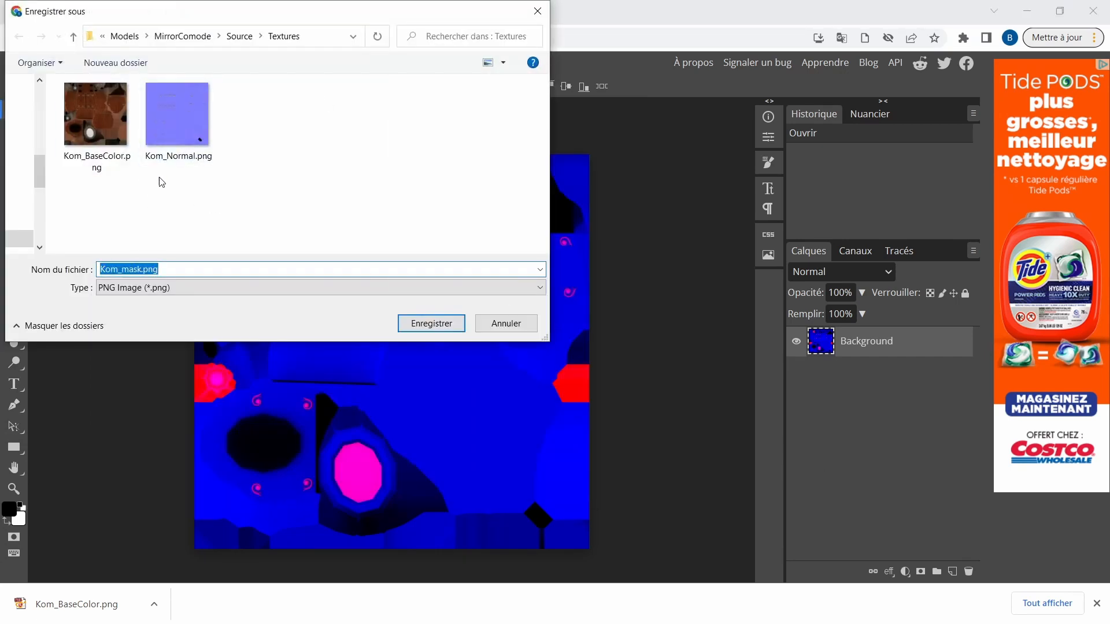
click(437, 323)
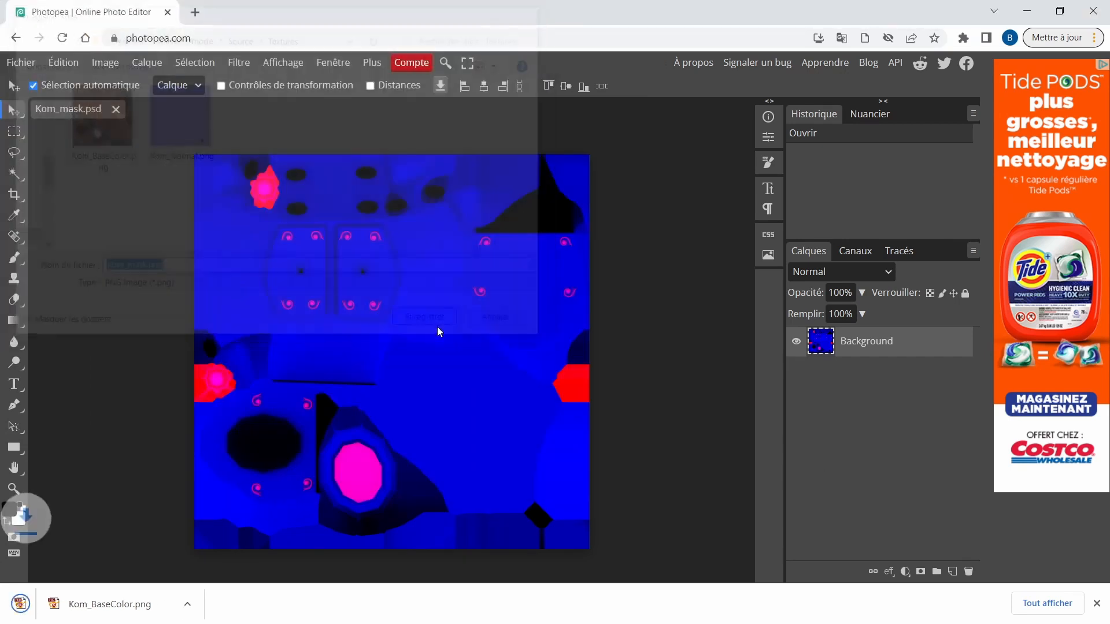
click(115, 109)
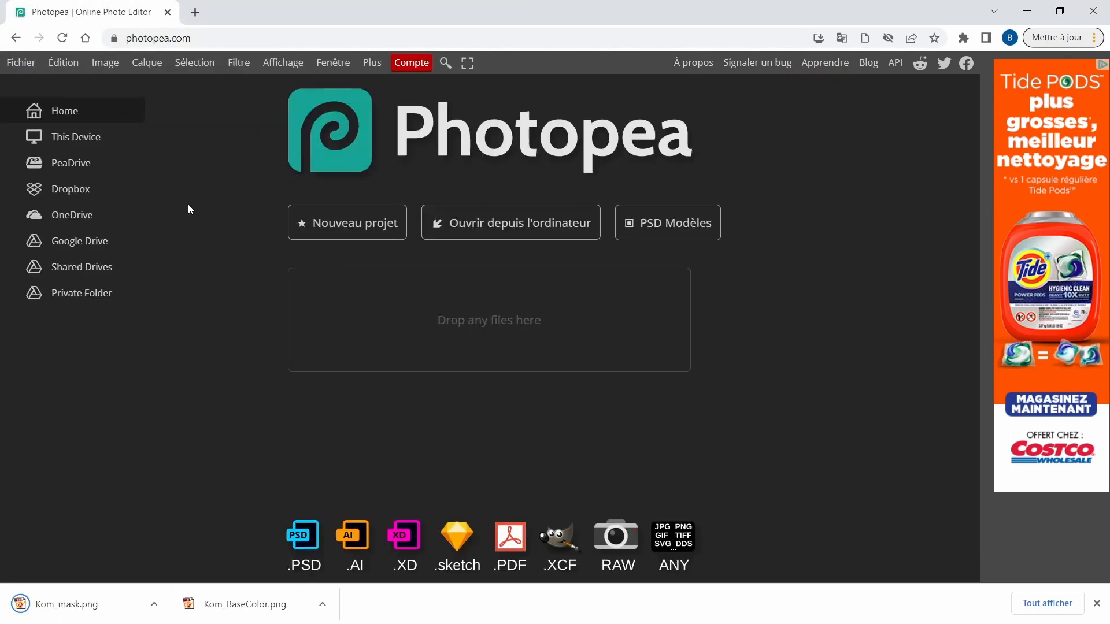
- Switch to File Explorer and rename Kom_BaseColor.tga.meta in the Textures folder to Kom_BaseColor.png.meta
key(alt+Tab)
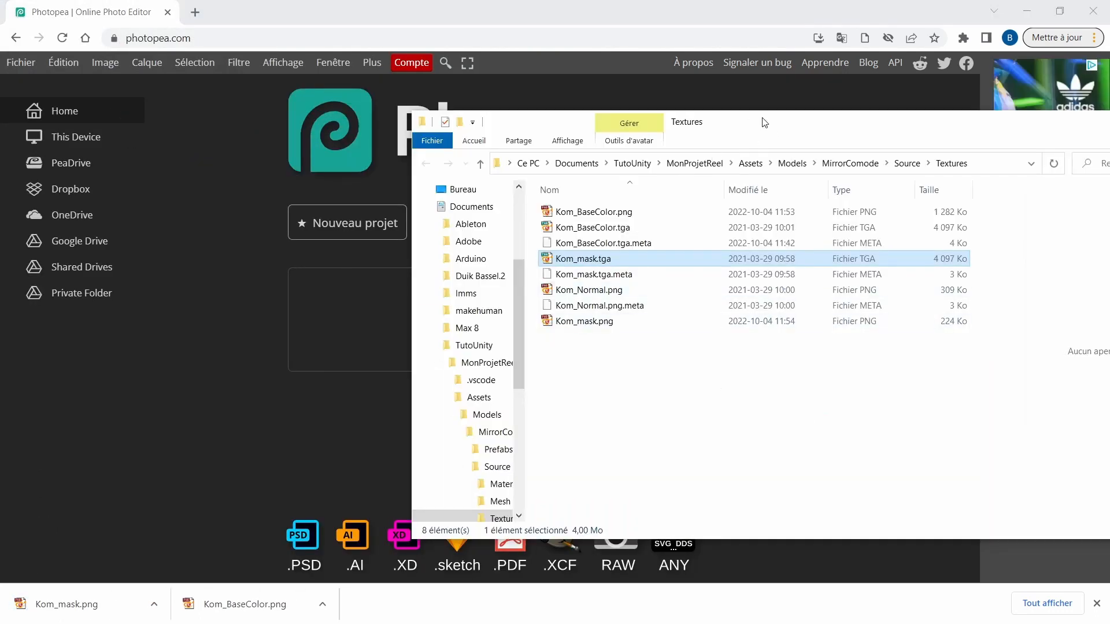
drag(670, 116, 371, 68)
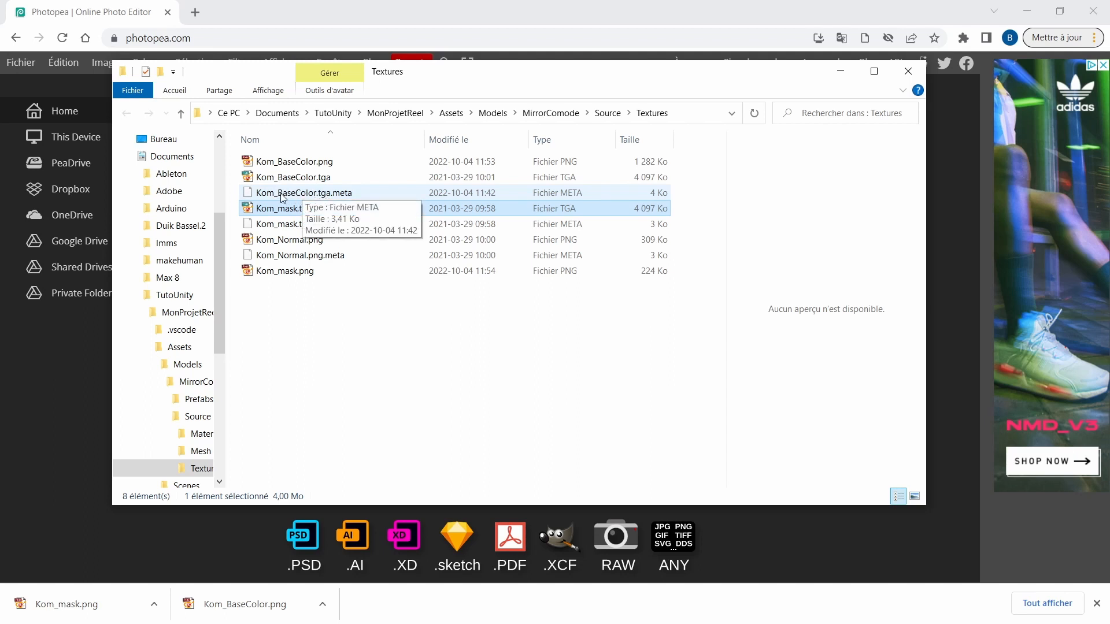
click(325, 196)
click(325, 197)
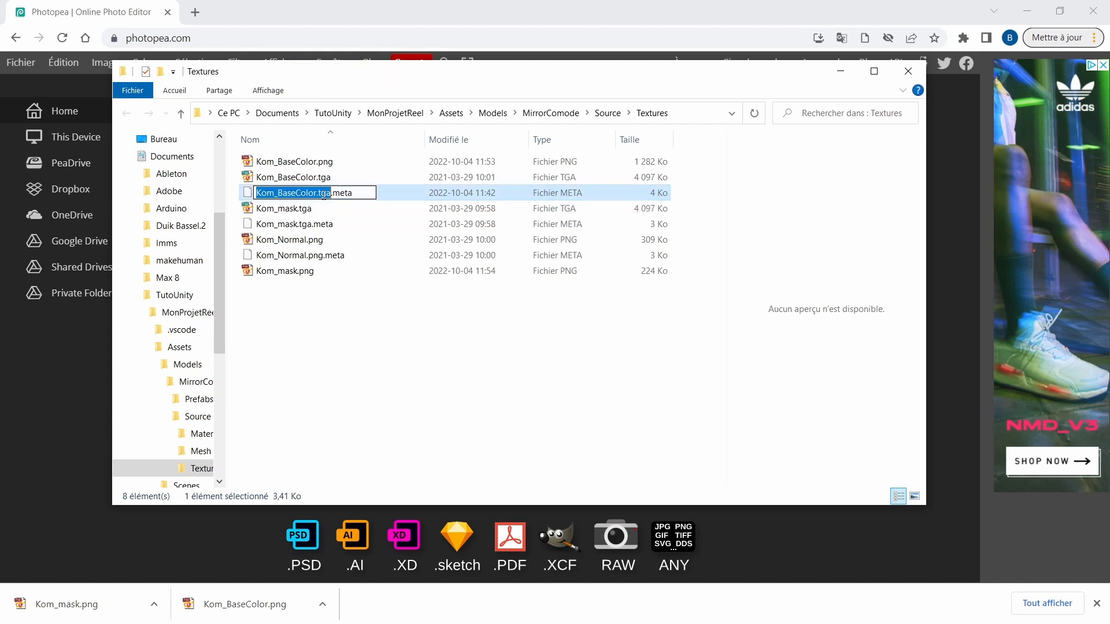
click(325, 194)
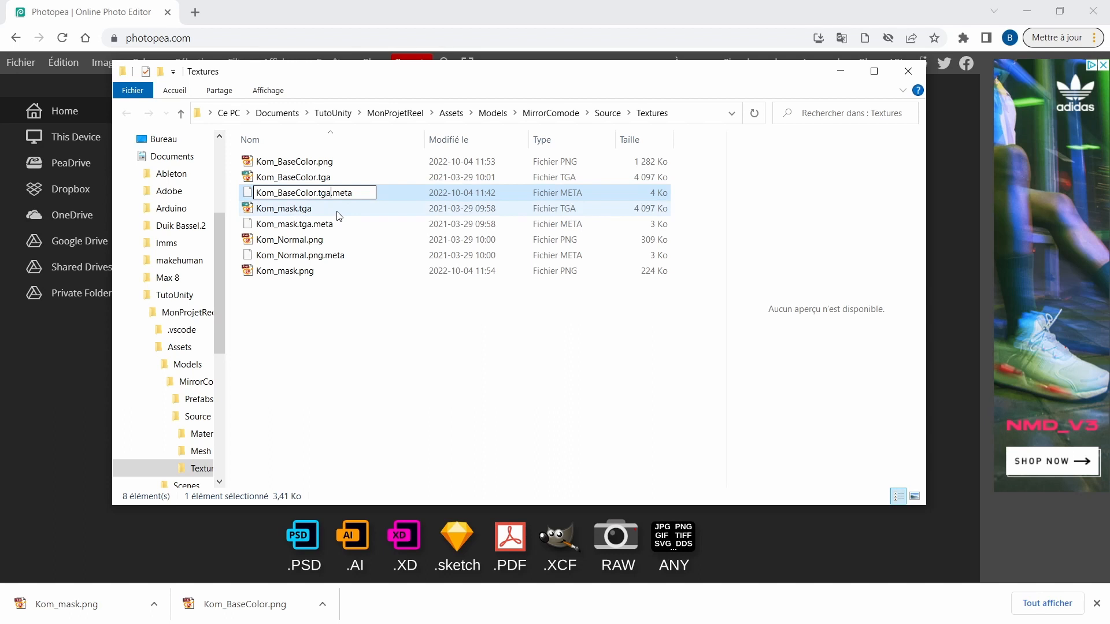
key(BackSpace)
key(BackSpace)
key(BackSpace)
key(BackSpace)
text(.png)
key(Return)
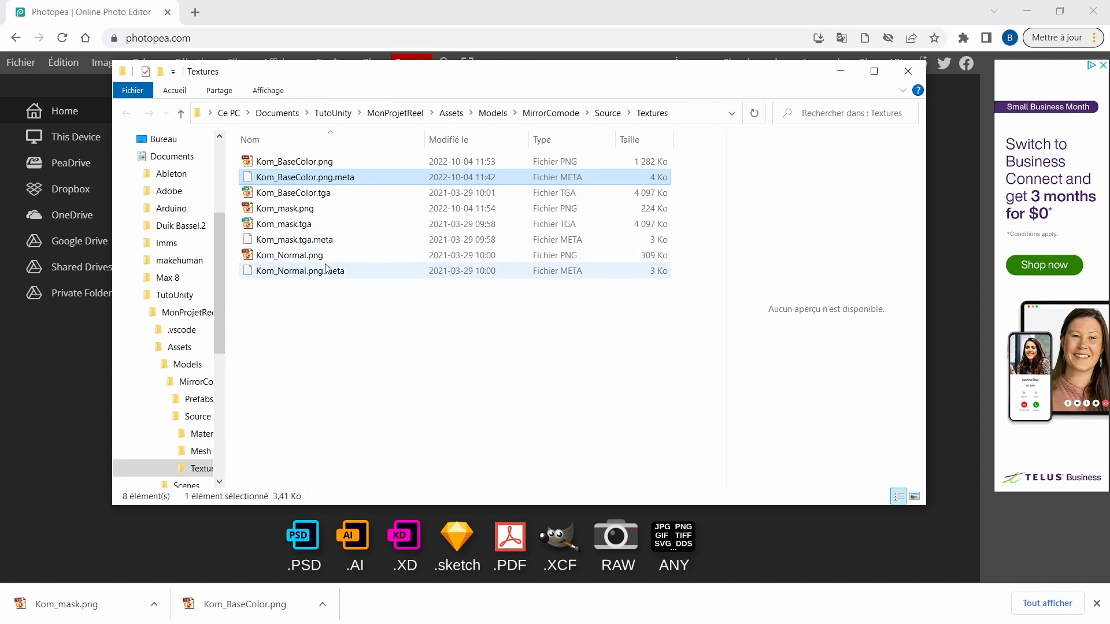
- Rename Kom_mask.tga.meta in the Textures folder to Kom_mask.png.meta
click(311, 245)
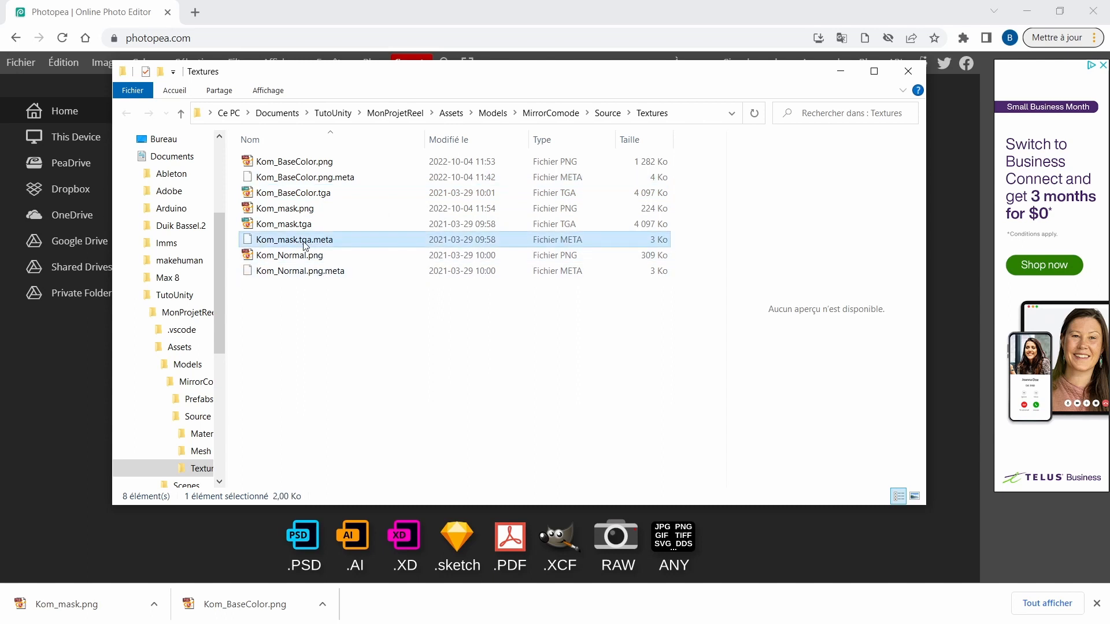
click(307, 244)
click(310, 241)
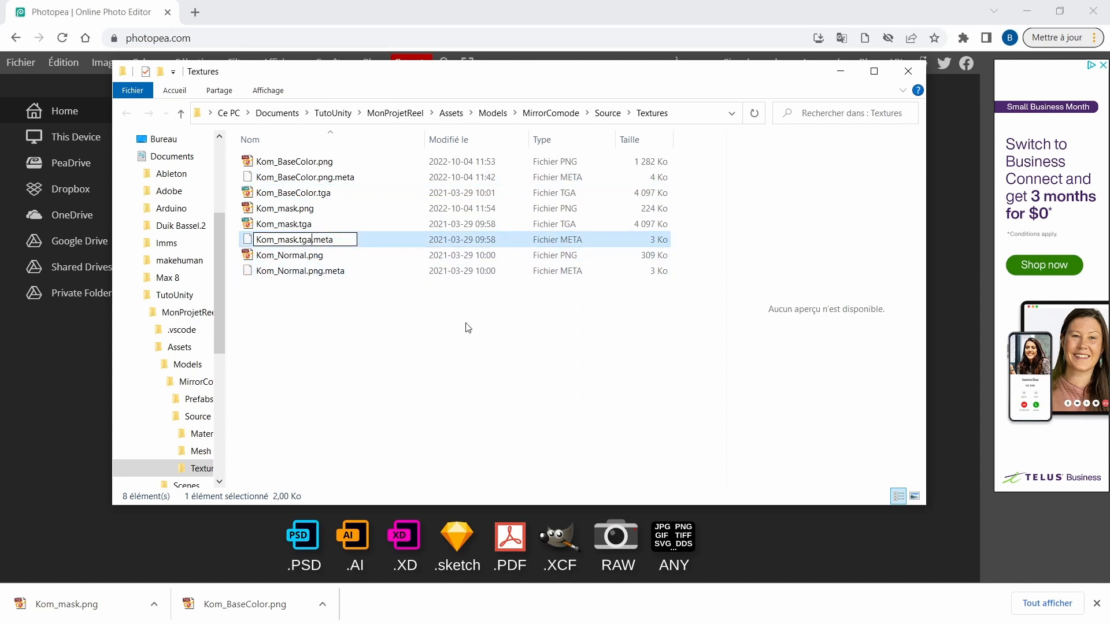
key(BackSpace)
key(BackSpace)
key(BackSpace)
key(BackSpace)
text(.png)
key(Return)
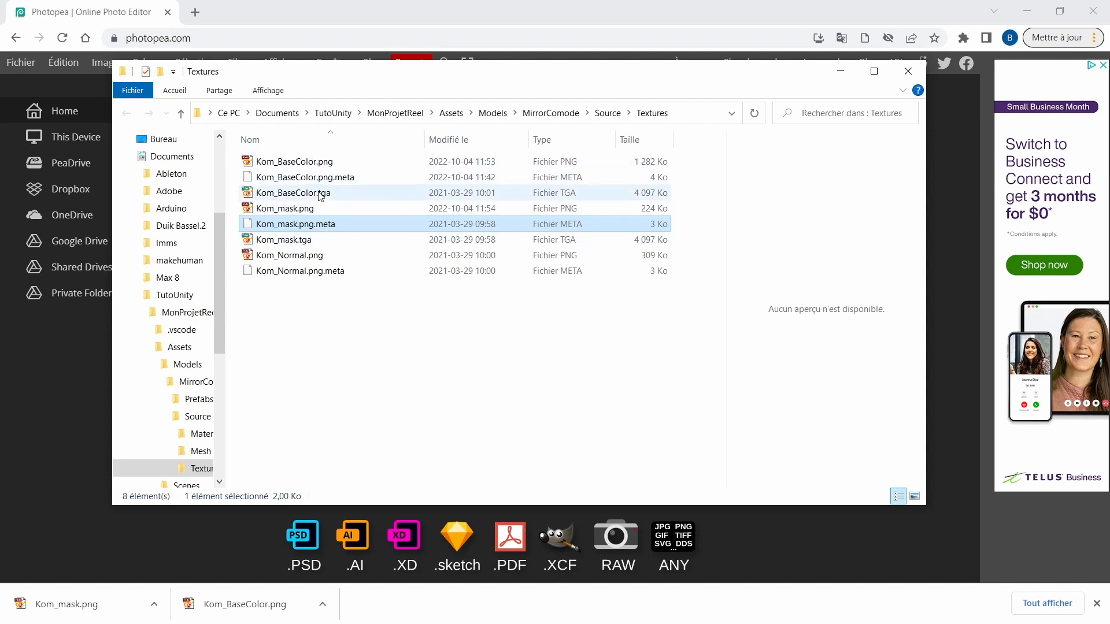
- Delete the original Kom_BaseColor.tga and Kom_mask.tga files from the Textures folder
click(307, 245)
ctrl+click(327, 195)
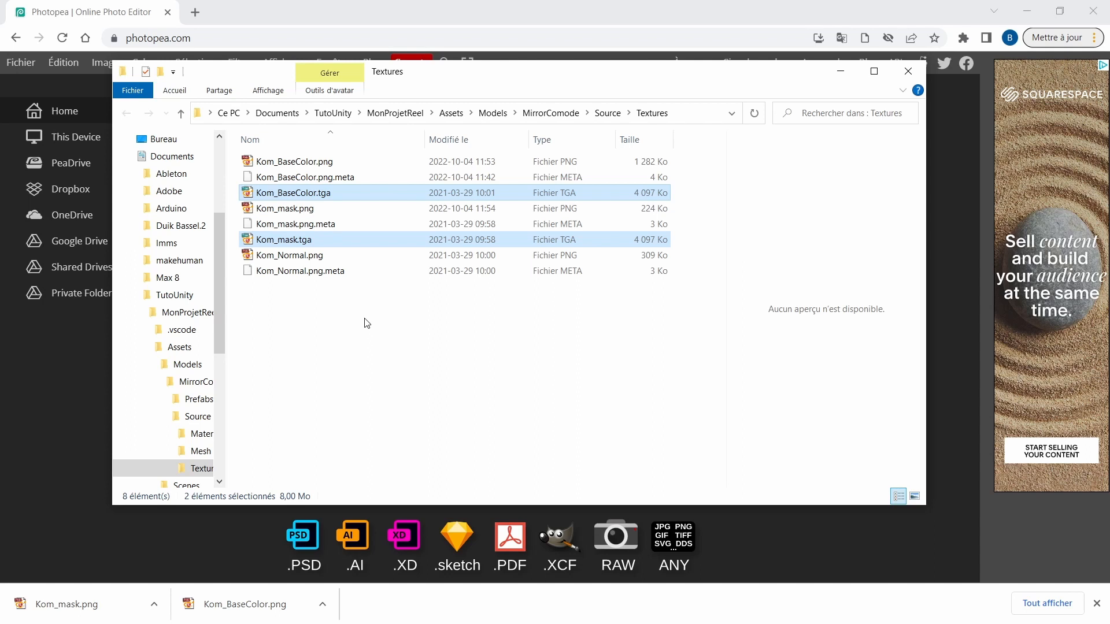
key(Delete)
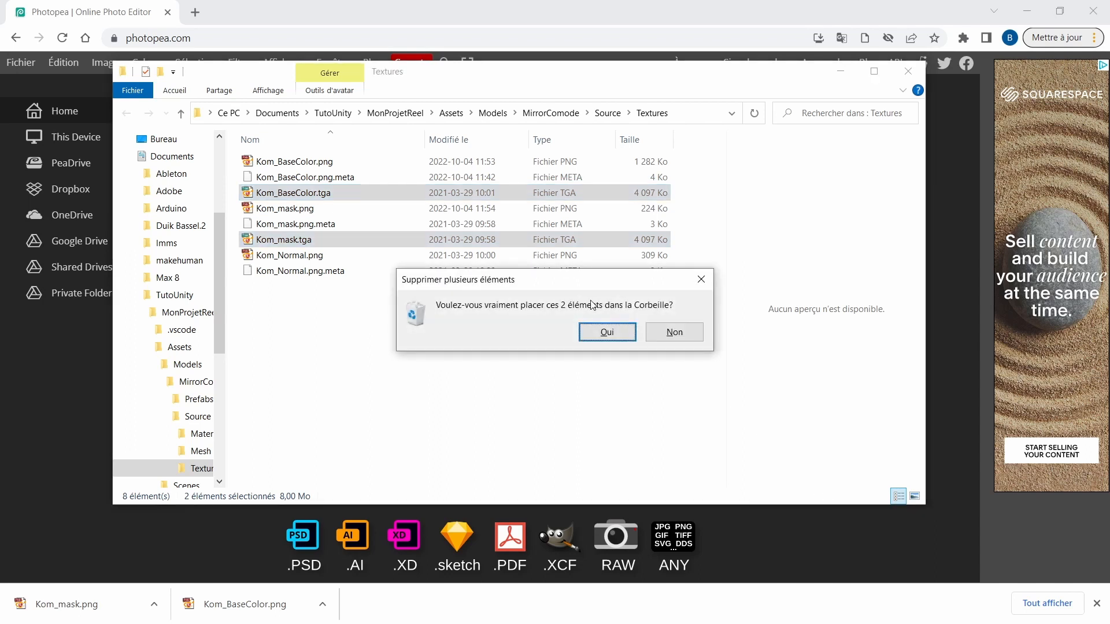
click(602, 334)
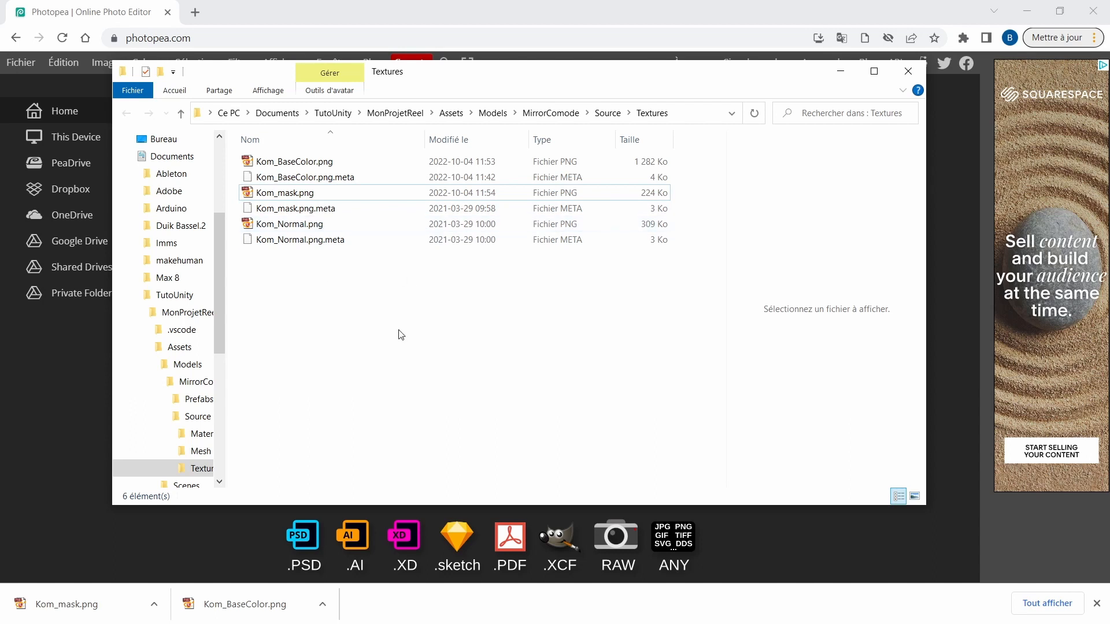
- Switch to Unity and check which texture file the Albedo map of MirrorComode's Kom_BaseColor material uses
key(alt+Tab)
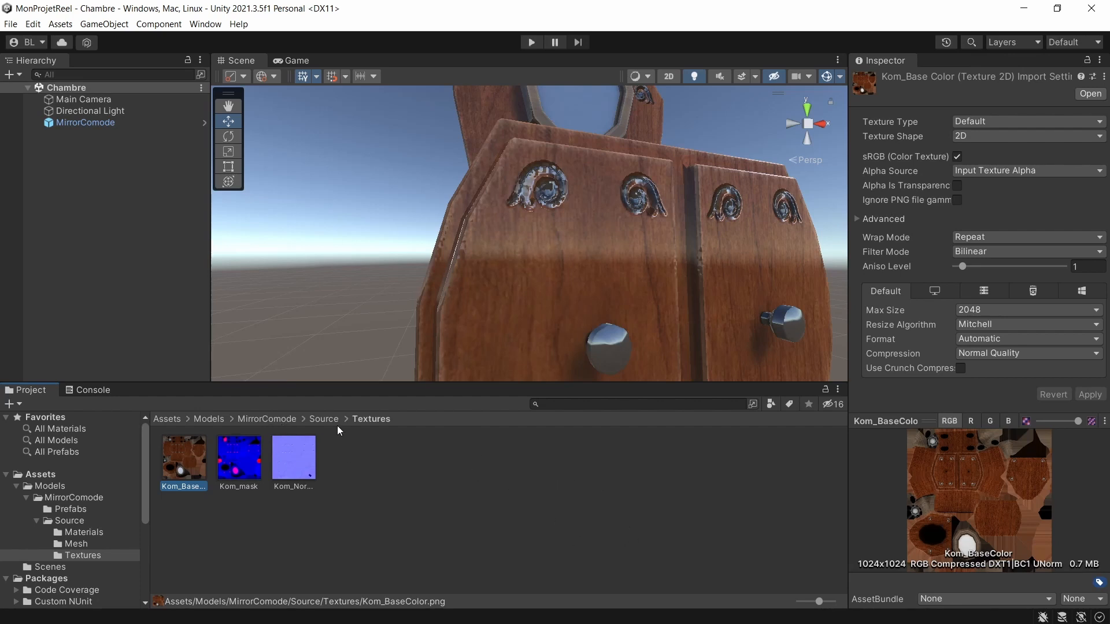
click(532, 289)
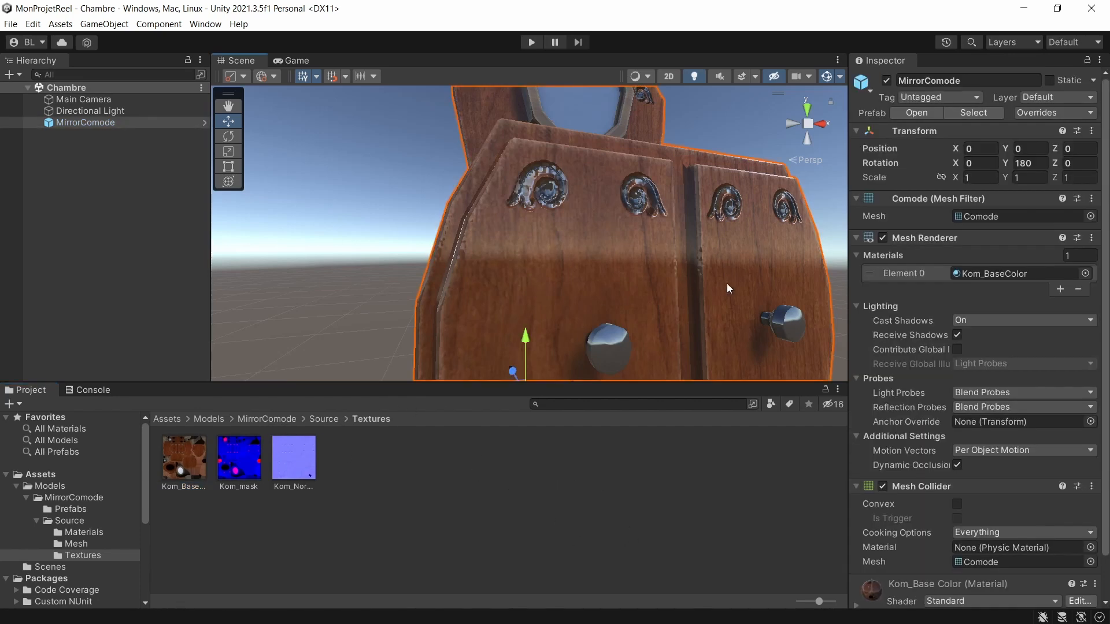
click(1018, 274)
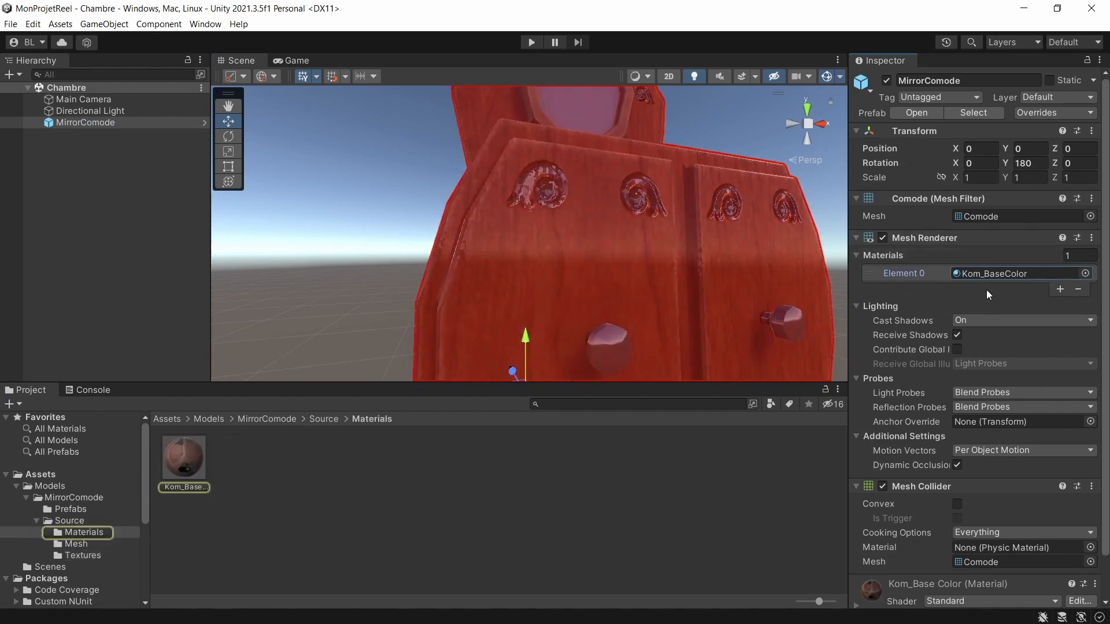
click(191, 462)
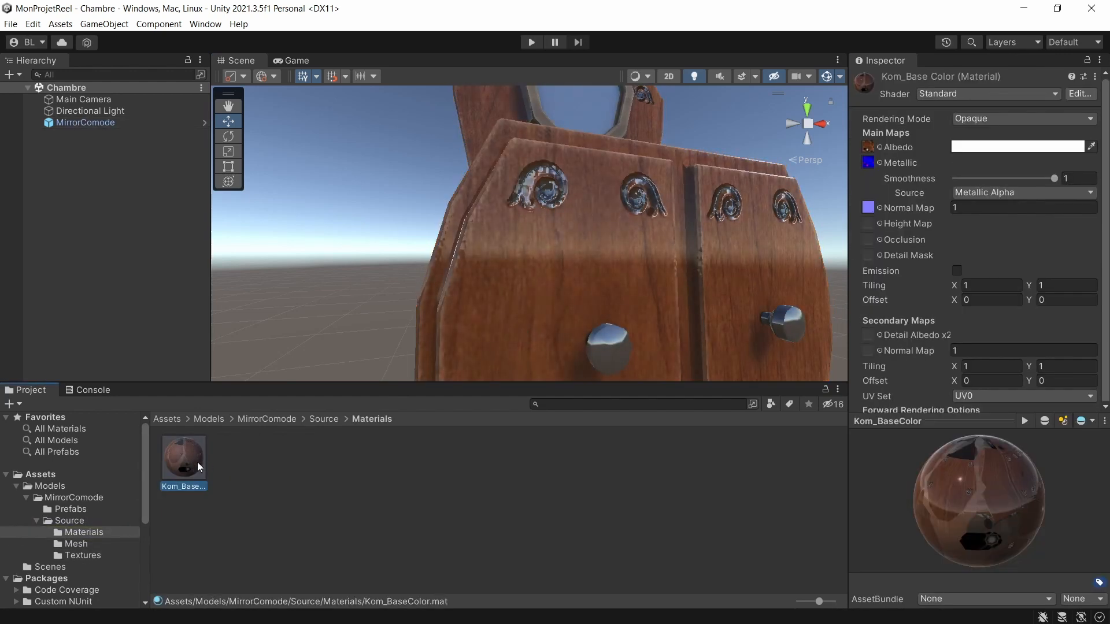
click(868, 148)
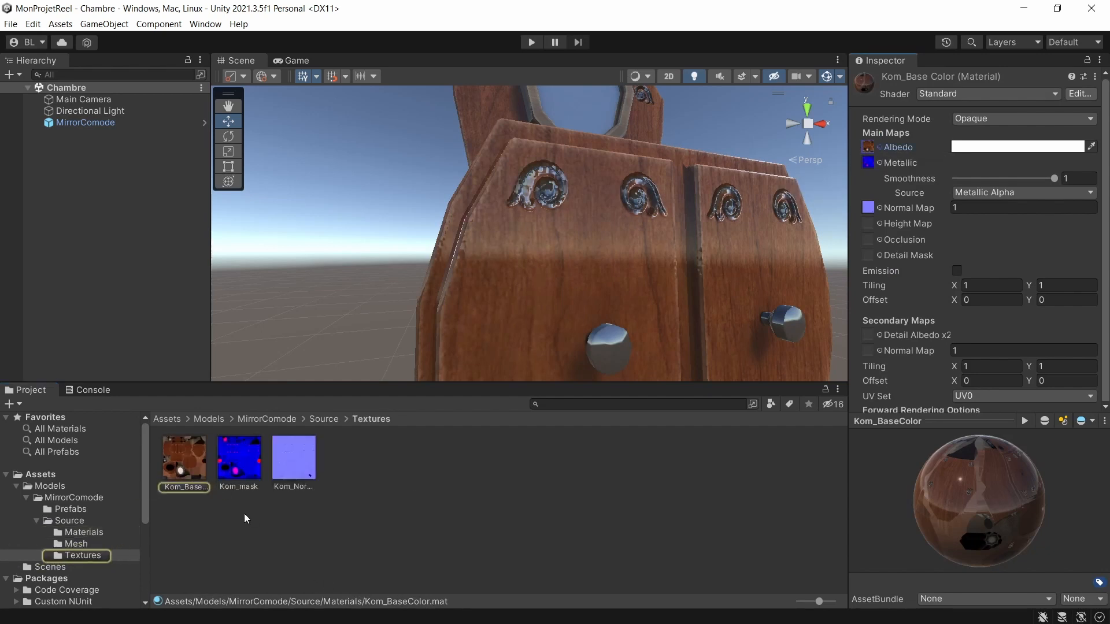
click(180, 460)
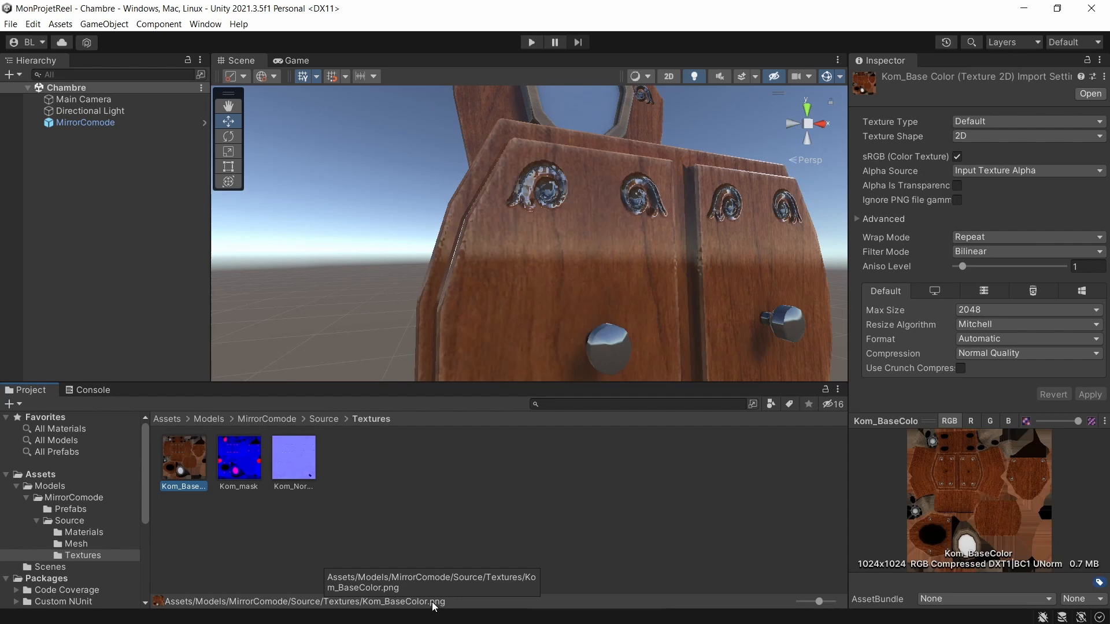
- Reopen the Kom_BaseColor material from the Materials folder and inspect the textured MirrorComode from several angles in the scene
click(325, 419)
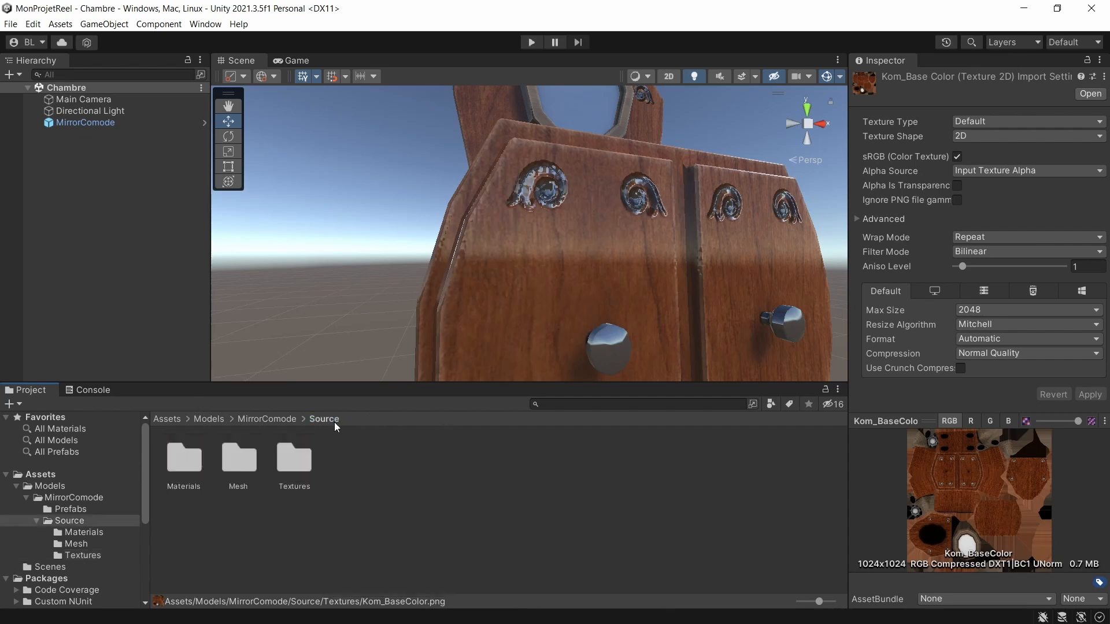
double_click(199, 467)
click(199, 467)
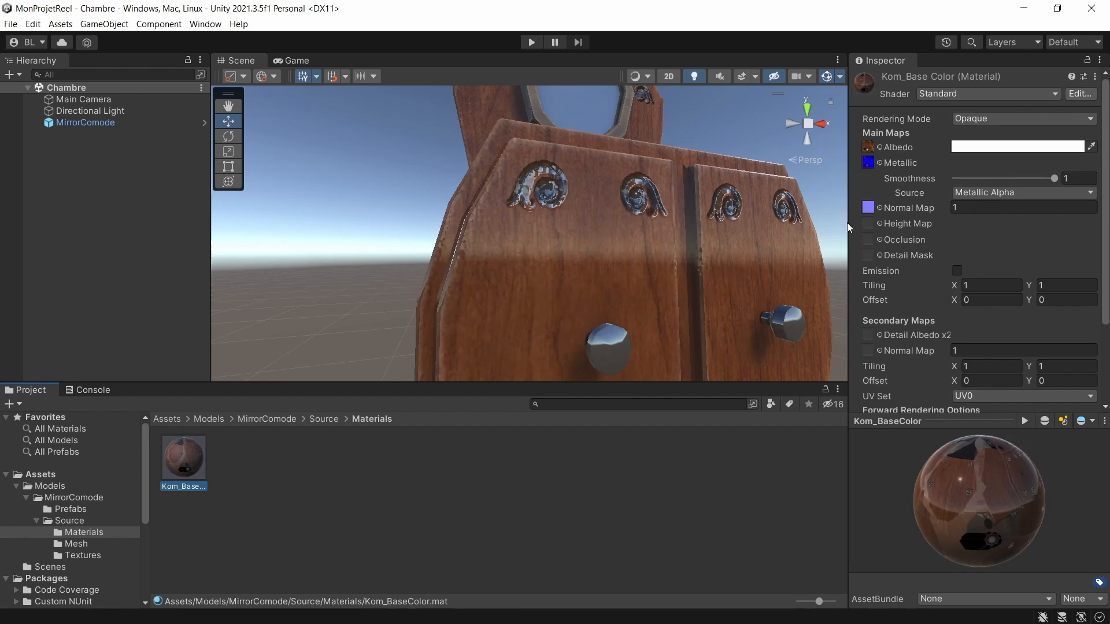
scroll(526, 231, down, 10)
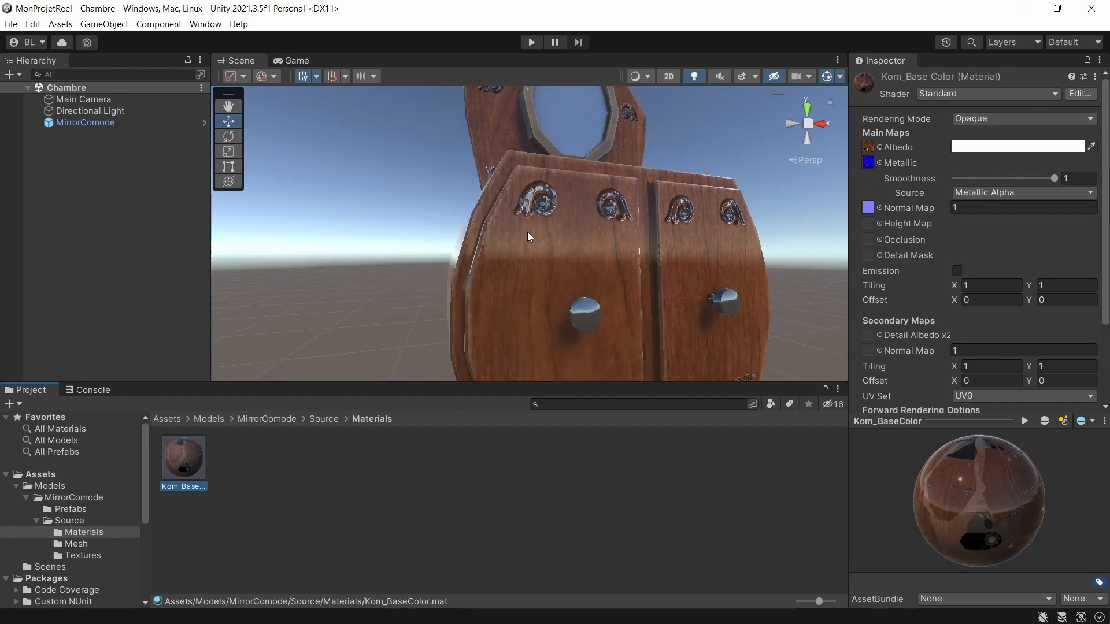
alt+drag(527, 231, 546, 259)
scroll(653, 228, down, 3)
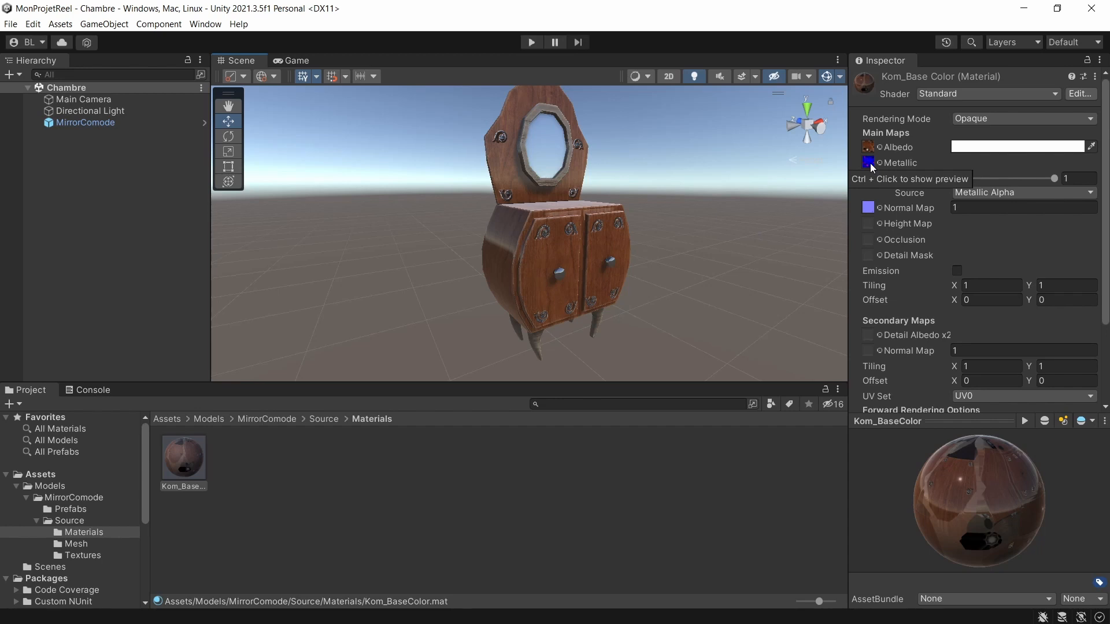
alt+drag(562, 269, 529, 222)
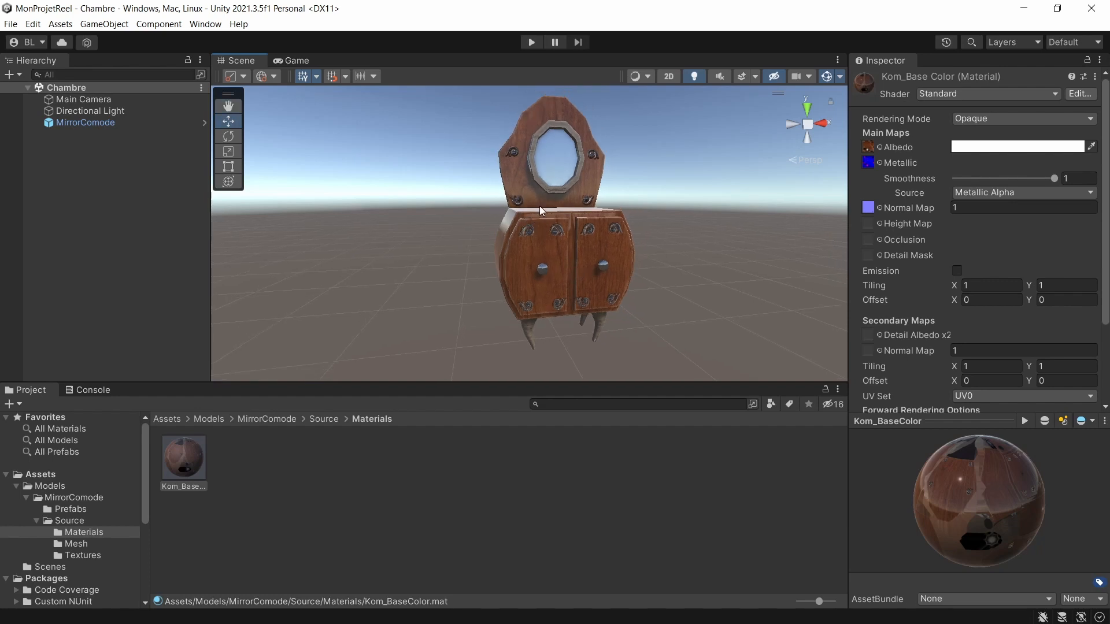
middle_drag(543, 211, 563, 217)
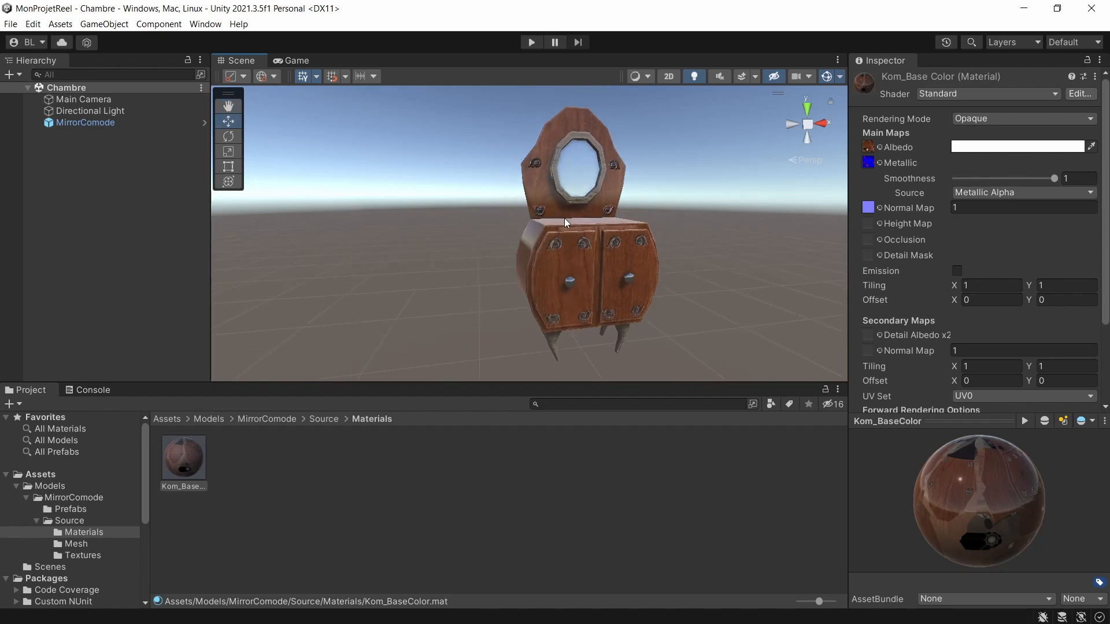
alt+drag(565, 217, 641, 222)
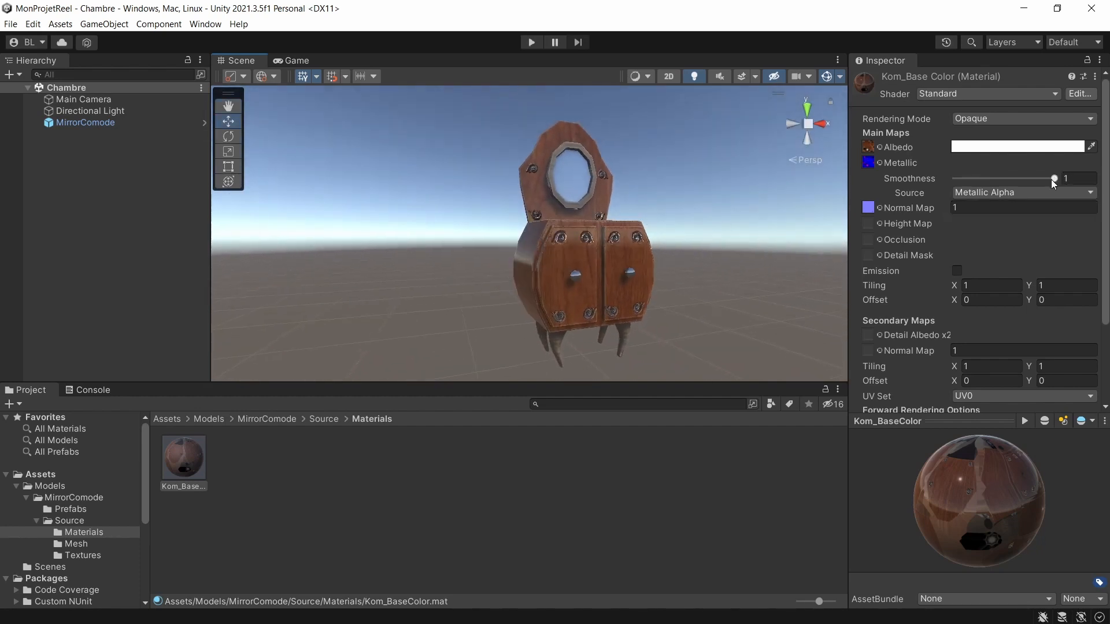
- Try Smoothness values of 0 and about 0.3 on the Kom_BaseColor material, and set it back to 1
drag(1054, 179, 938, 175)
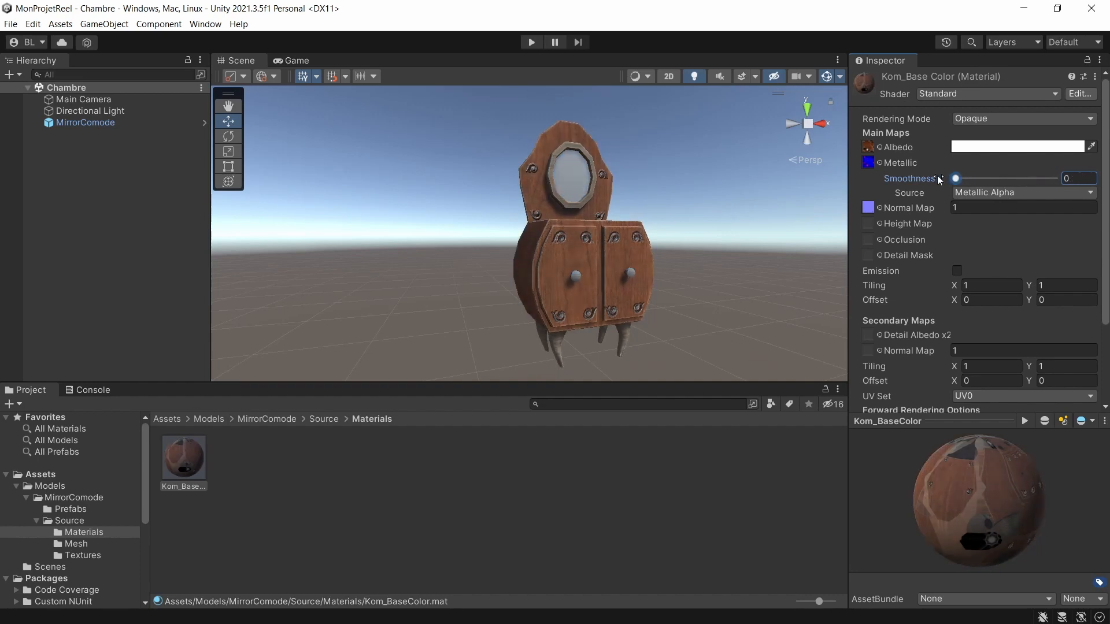
alt+drag(629, 218, 570, 303)
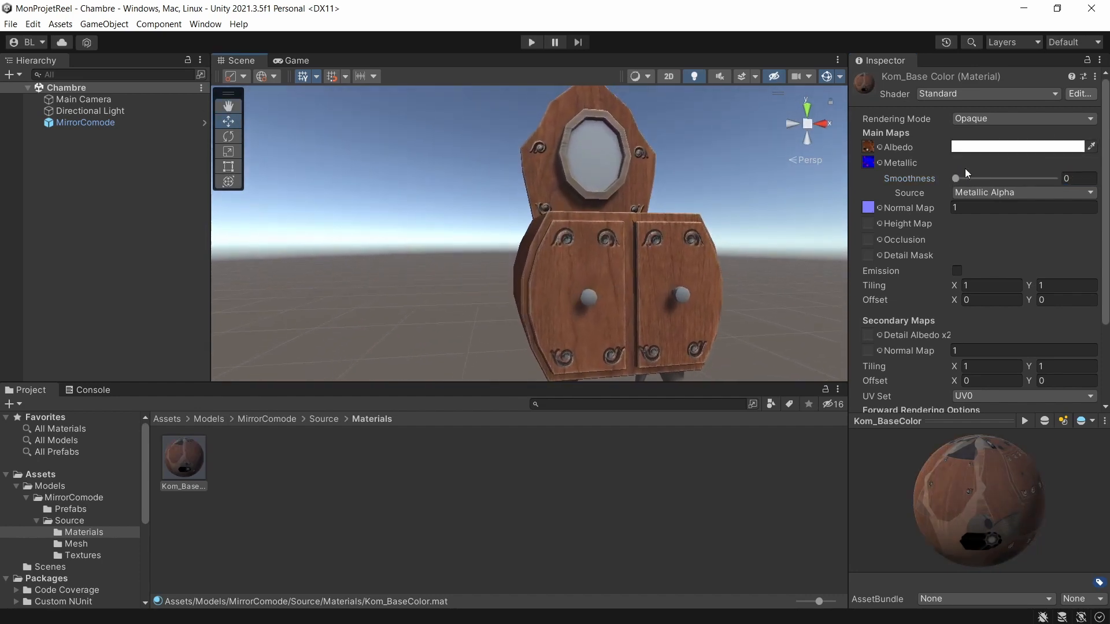
drag(962, 176, 986, 179)
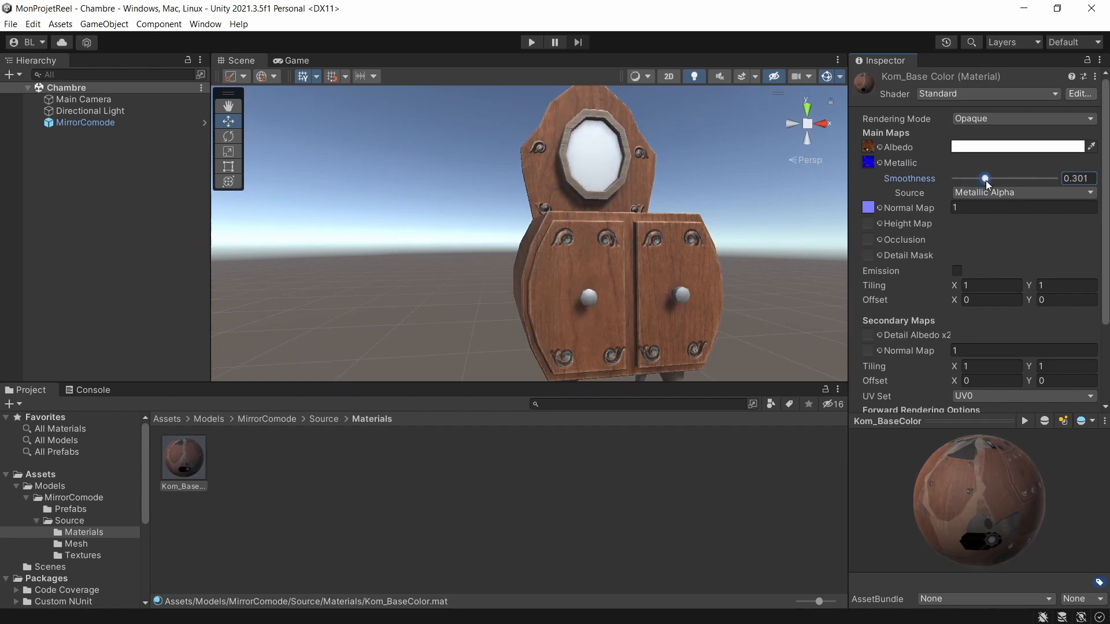
alt+drag(668, 232, 645, 233)
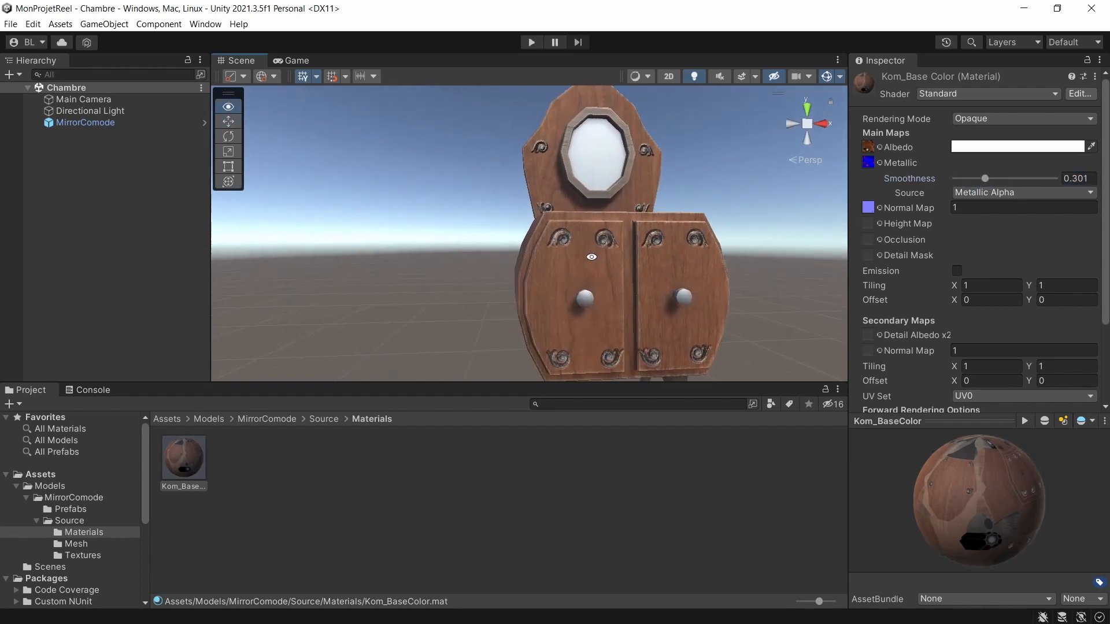
drag(989, 180, 1055, 179)
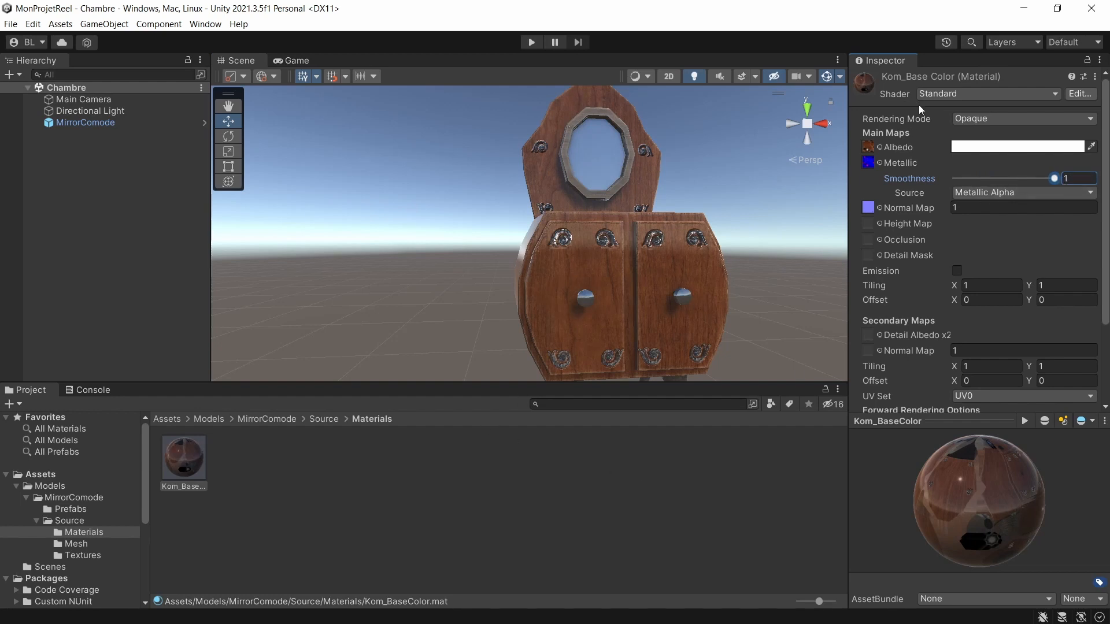
- Set the Alpha Source of the Kom_mask texture to From Gray Scale, apply the import settings, and inspect MirrorComode in the scene
click(869, 166)
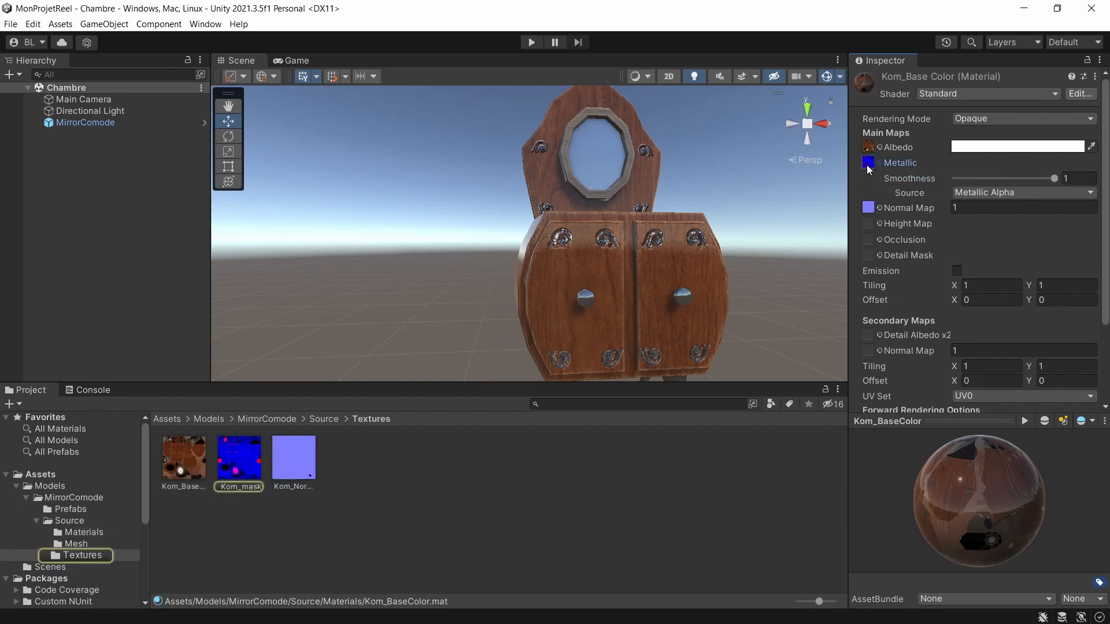
click(232, 460)
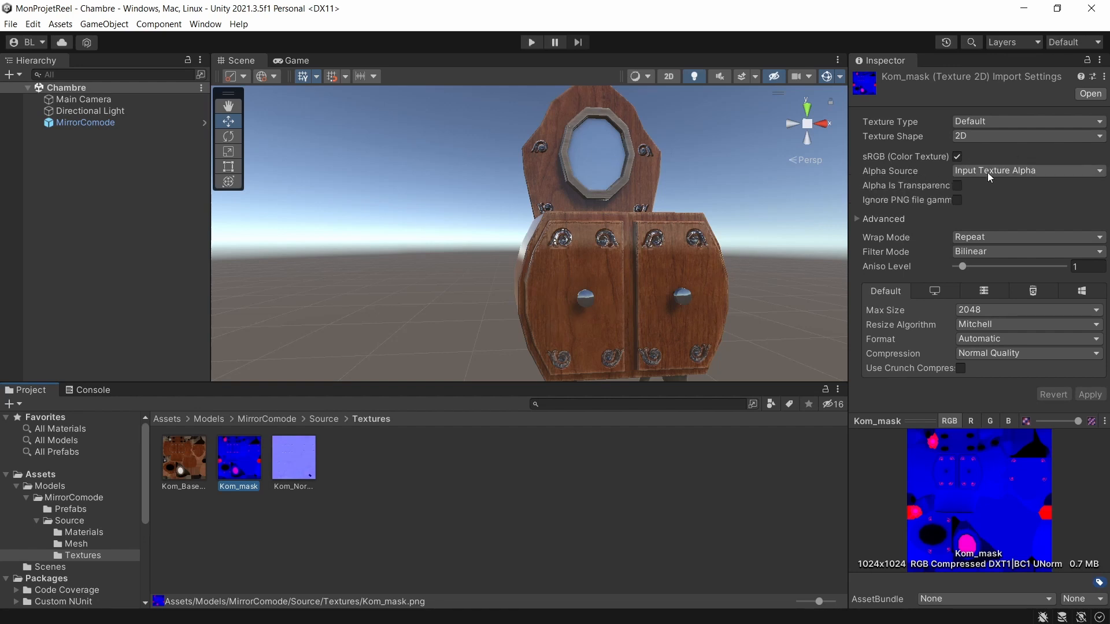
click(1020, 174)
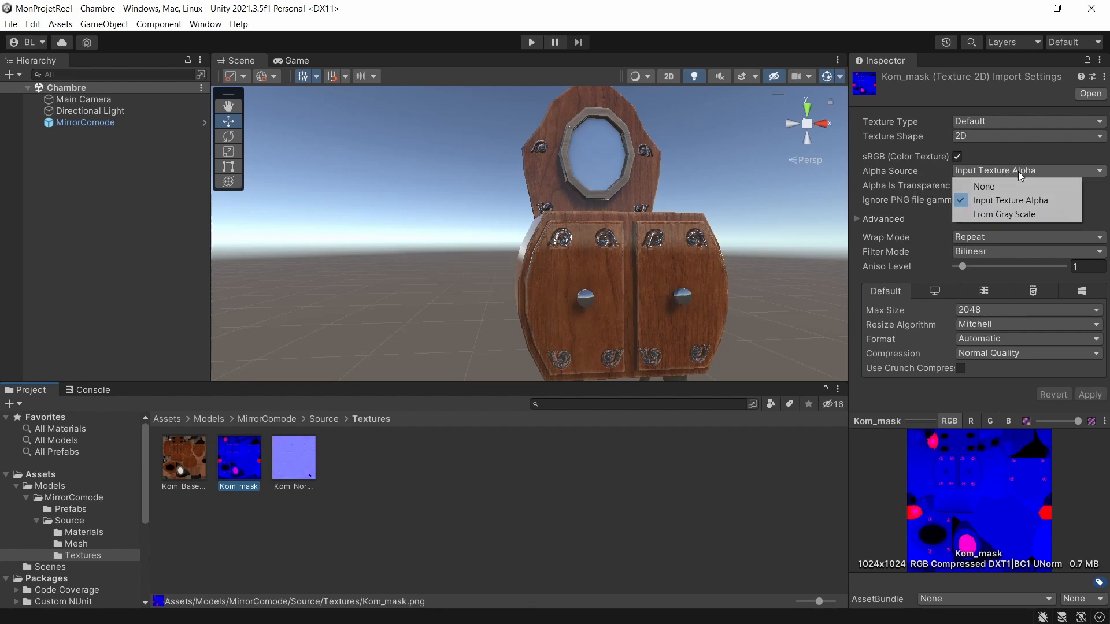
click(1007, 215)
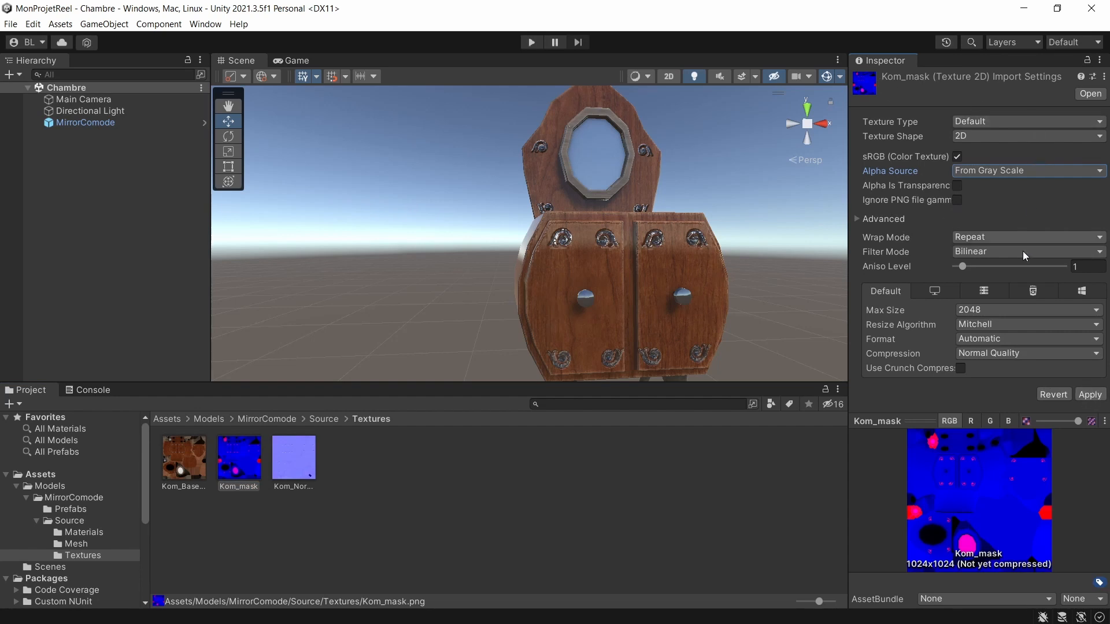
click(1087, 395)
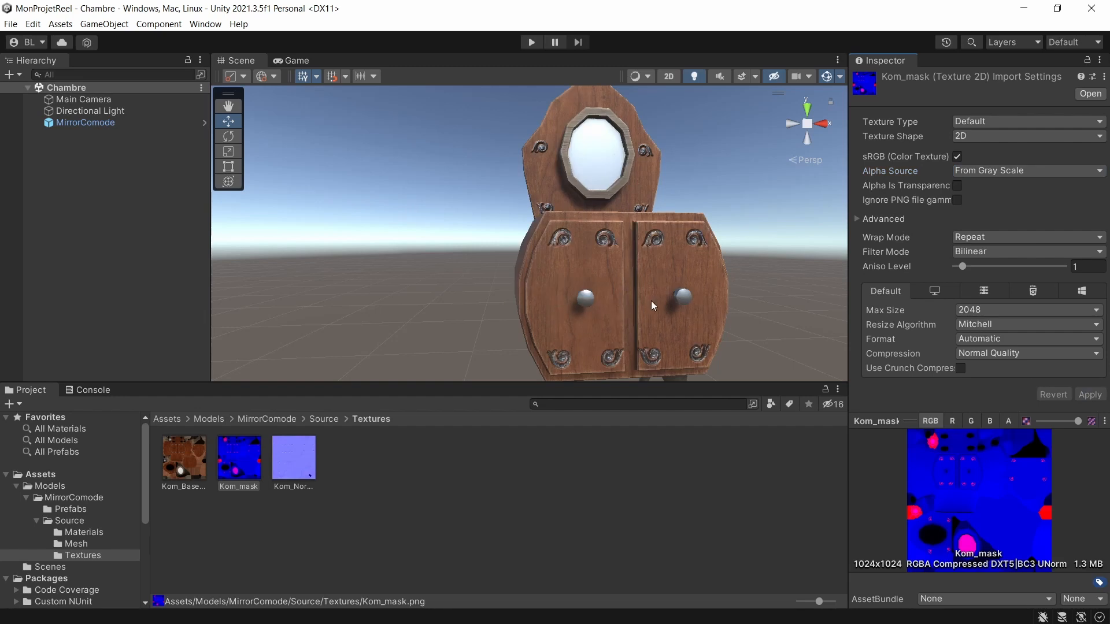
alt+drag(651, 301, 570, 241)
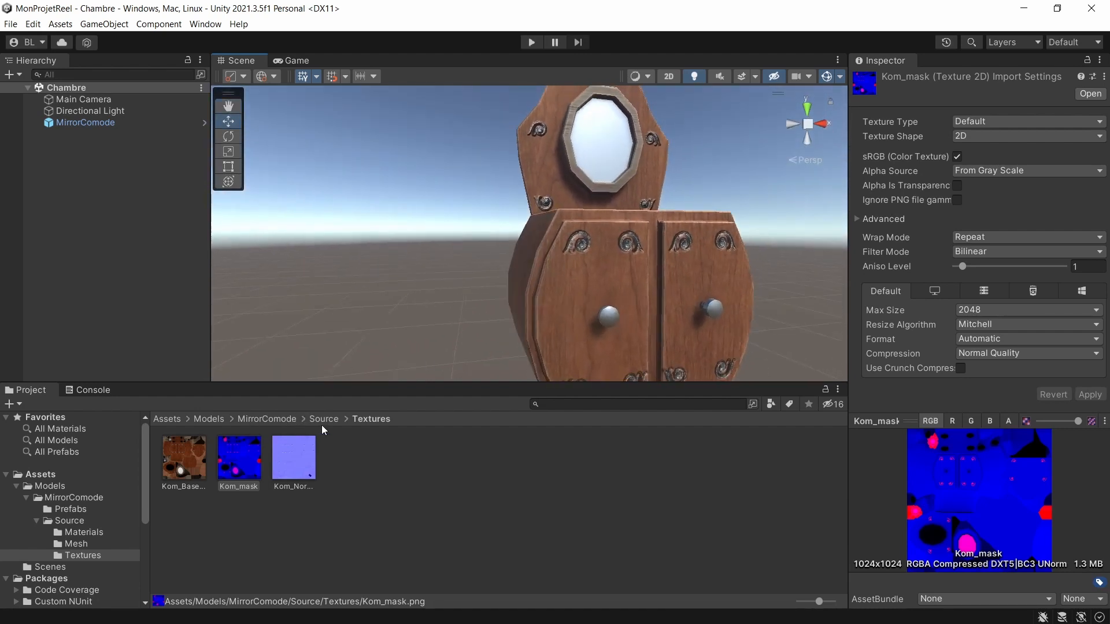
- Reopen the Kom_BaseColor material from the Materials folder, set its Smoothness to 0.664, and inspect MirrorComode from several angles
click(323, 422)
double_click(185, 458)
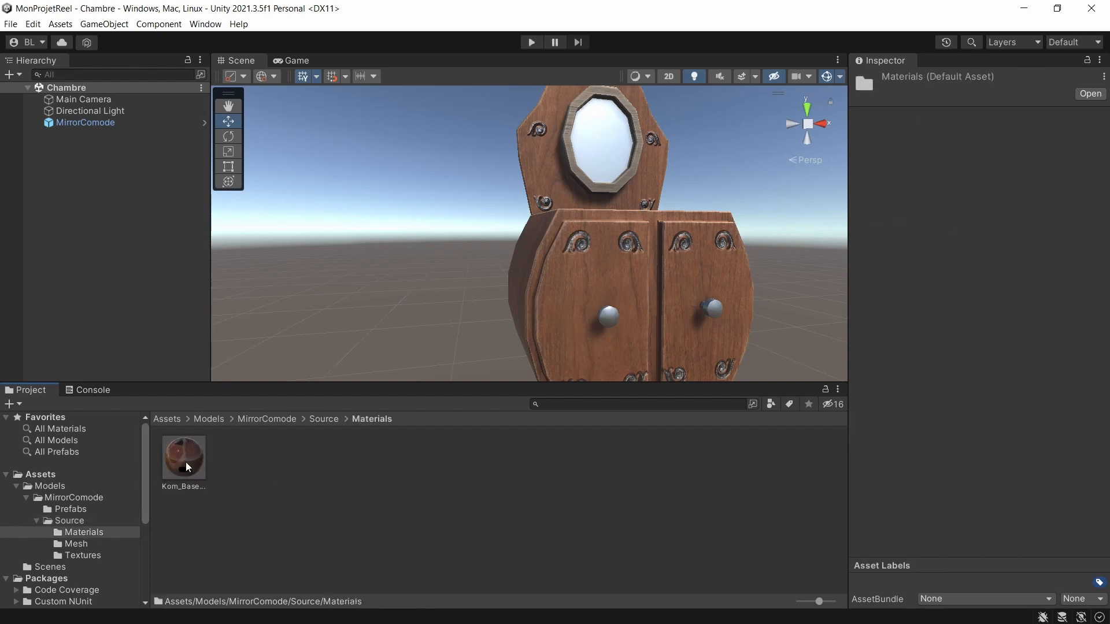
click(185, 463)
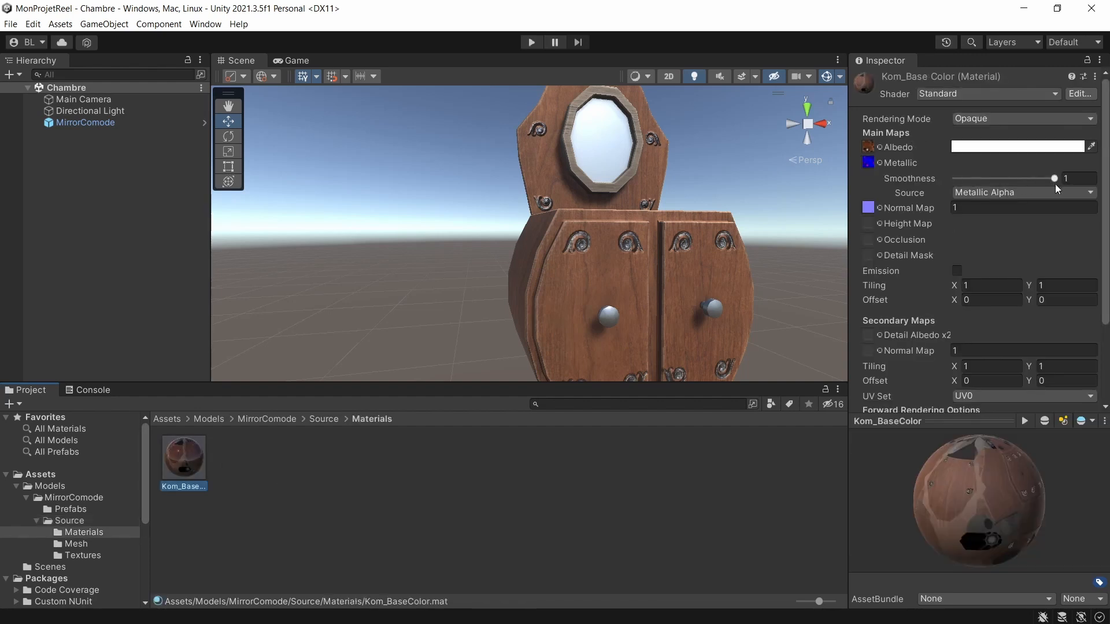
drag(1055, 181, 1024, 193)
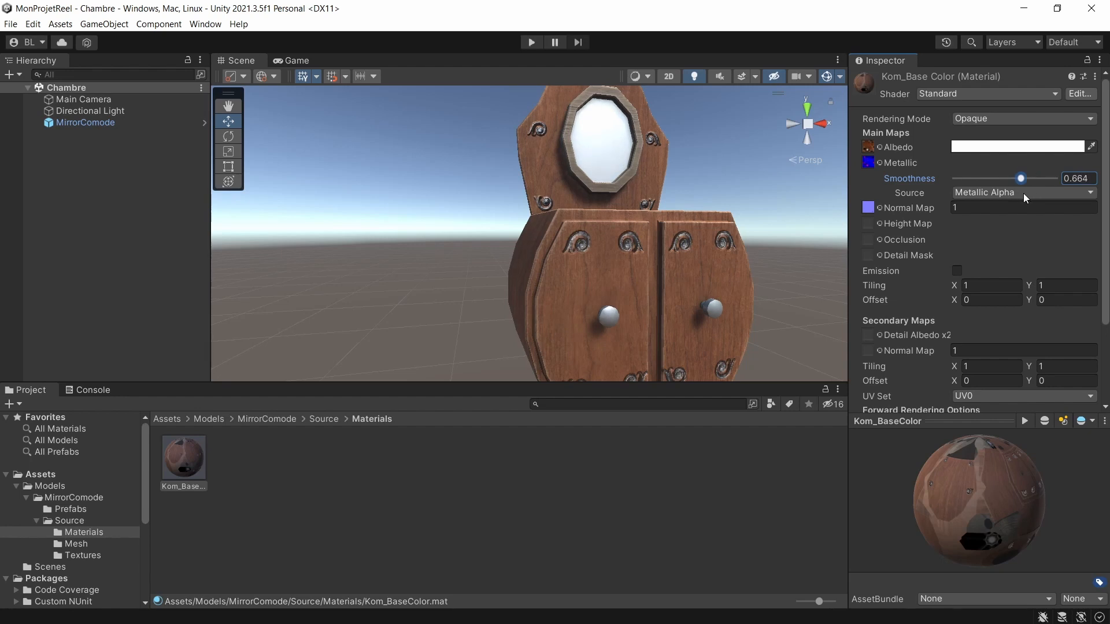
alt+drag(504, 278, 600, 255)
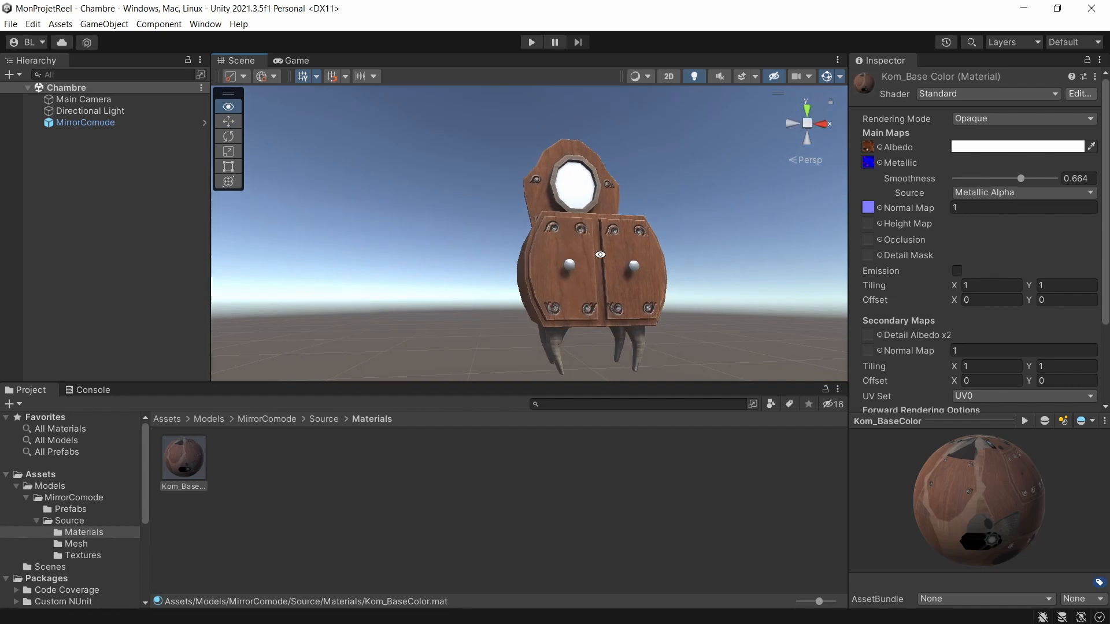
middle_drag(551, 223, 539, 244)
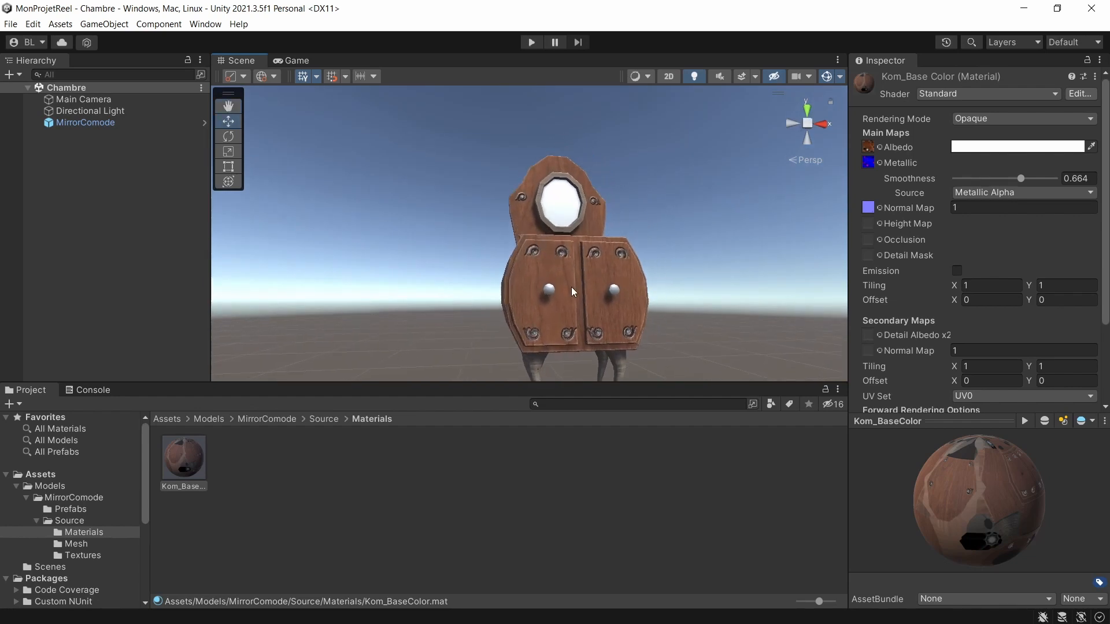
middle_drag(573, 285, 566, 229)
alt+drag(566, 230, 638, 261)
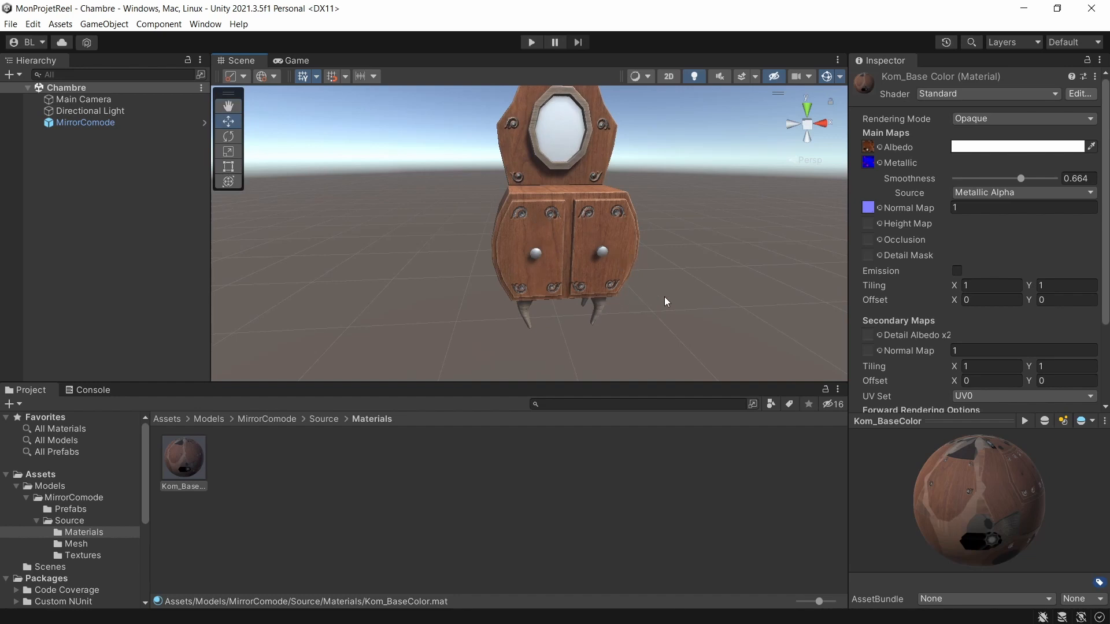
- Review the PNG and meta files of the Textures folder in File Explorer, and return to Unity to examine MirrorComode's surface
key(alt)
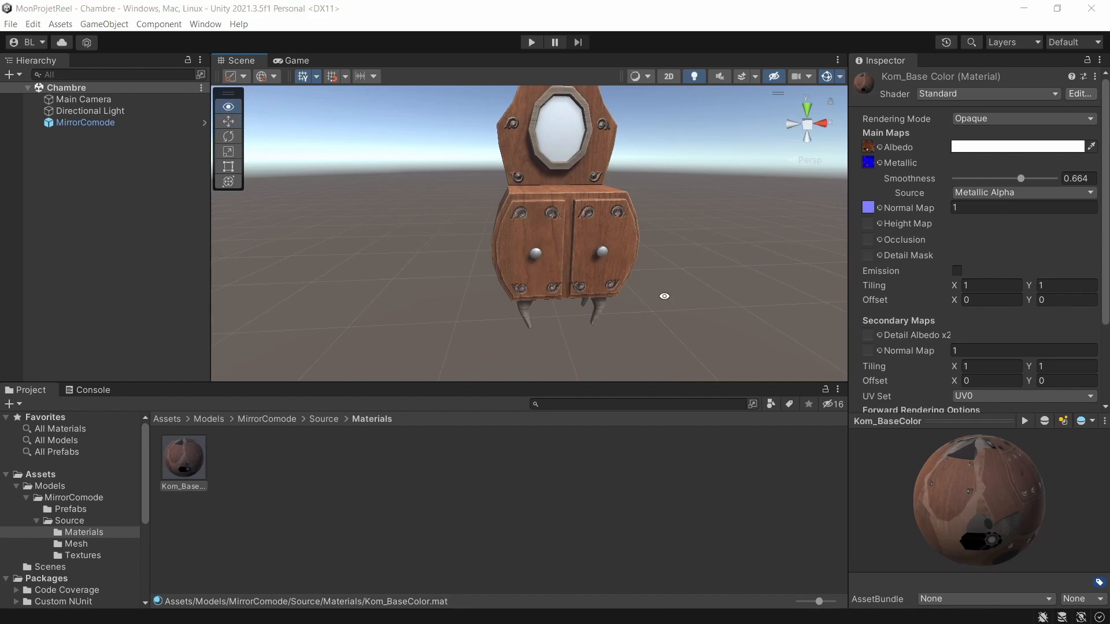
key(alt+Tab)
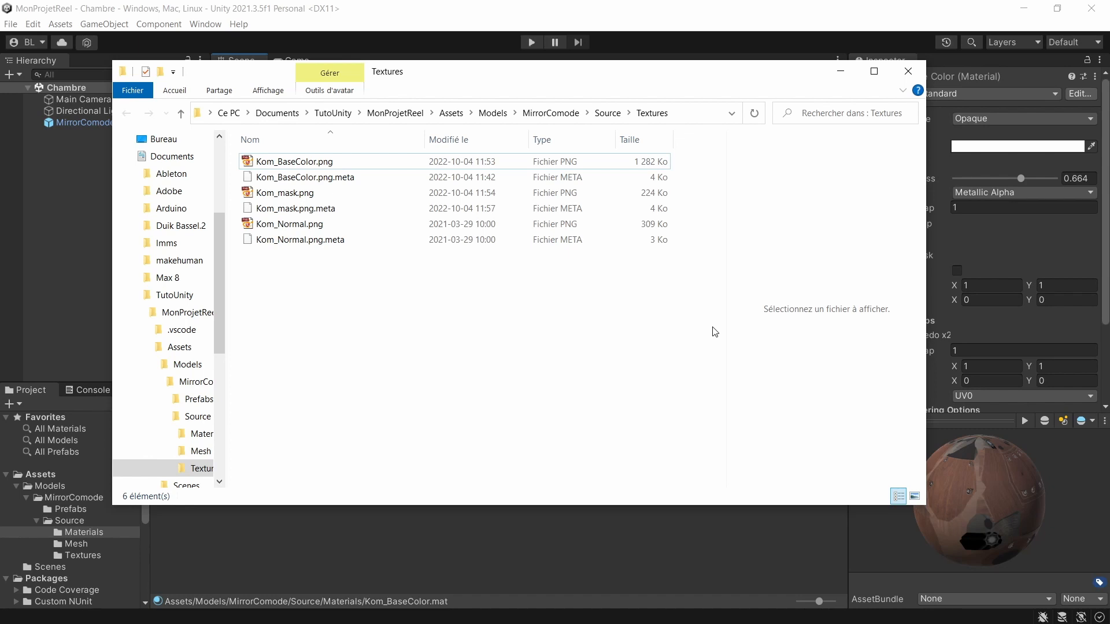
key(alt+Tab)
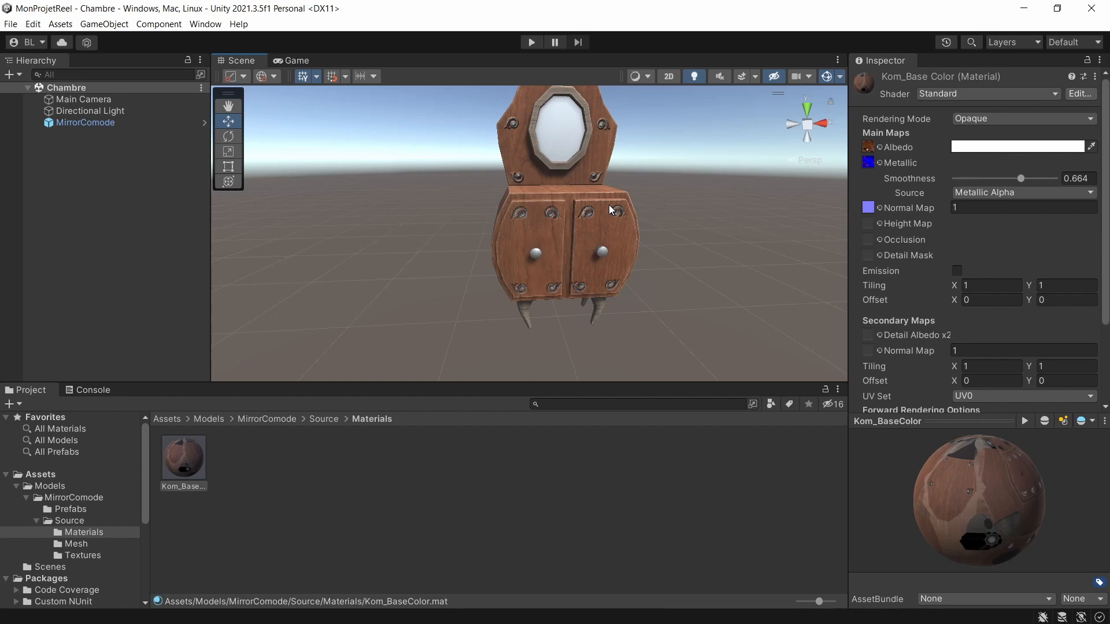
mouse_move(589, 201)
alt+mouse_down()
mouse_move(598, 245)
mouse_move(588, 283)
mouse_move(596, 196)
alt+mouse_up()
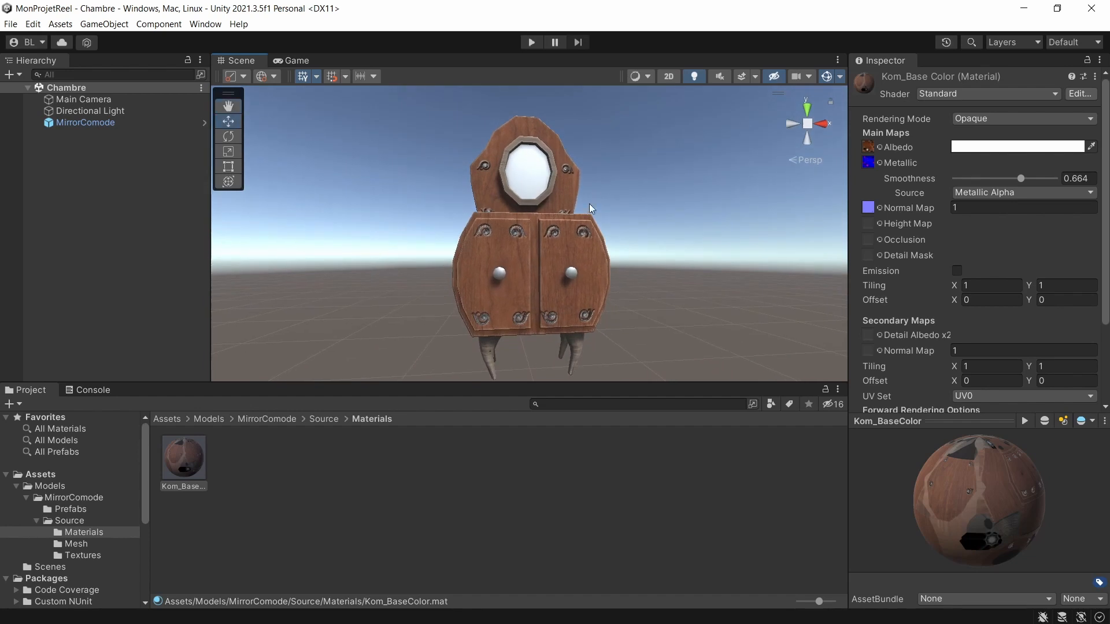
middle_drag(574, 230, 623, 213)
mouse_move(636, 276)
alt+mouse_down()
mouse_move(550, 277)
mouse_move(601, 299)
mouse_move(640, 288)
alt+mouse_up()
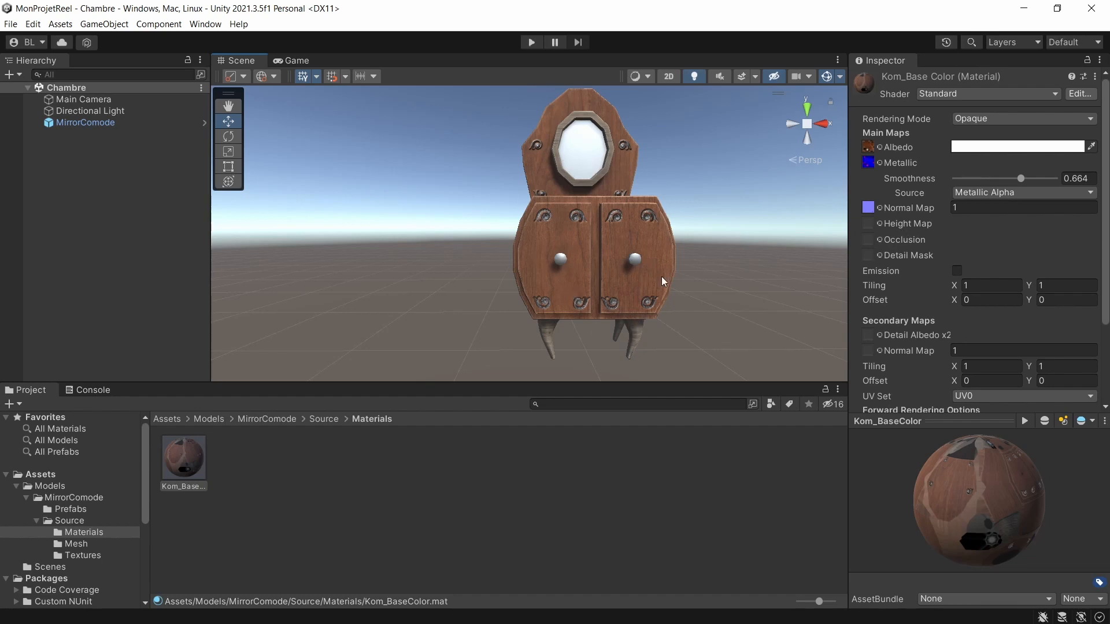
alt+drag(568, 276, 667, 260)
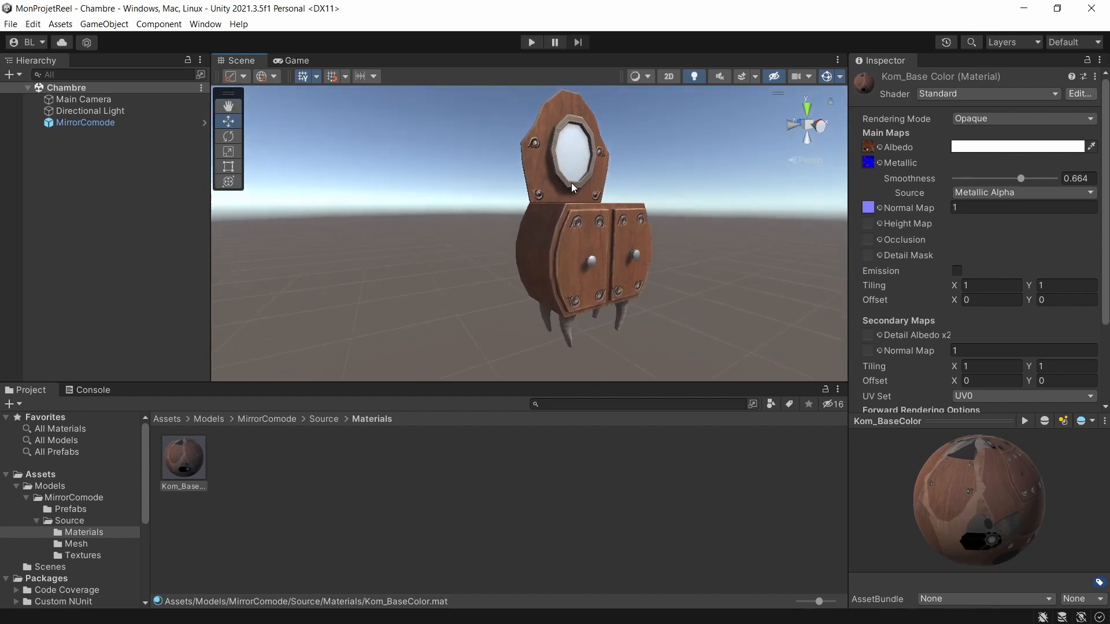
middle_drag(571, 182, 517, 194)
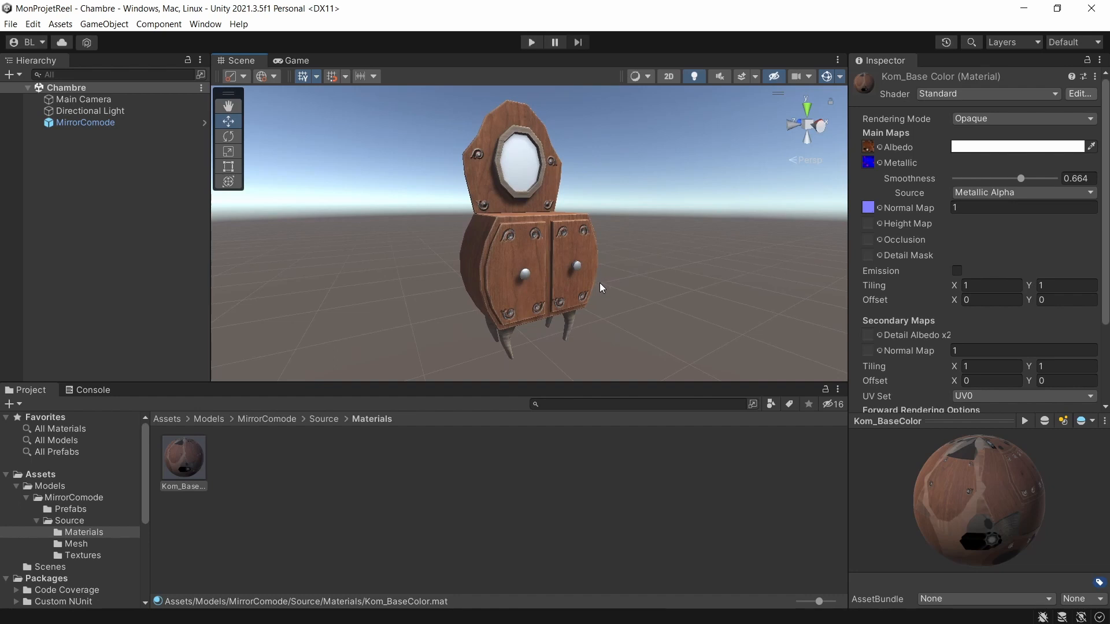
scroll(533, 267, up, 2)
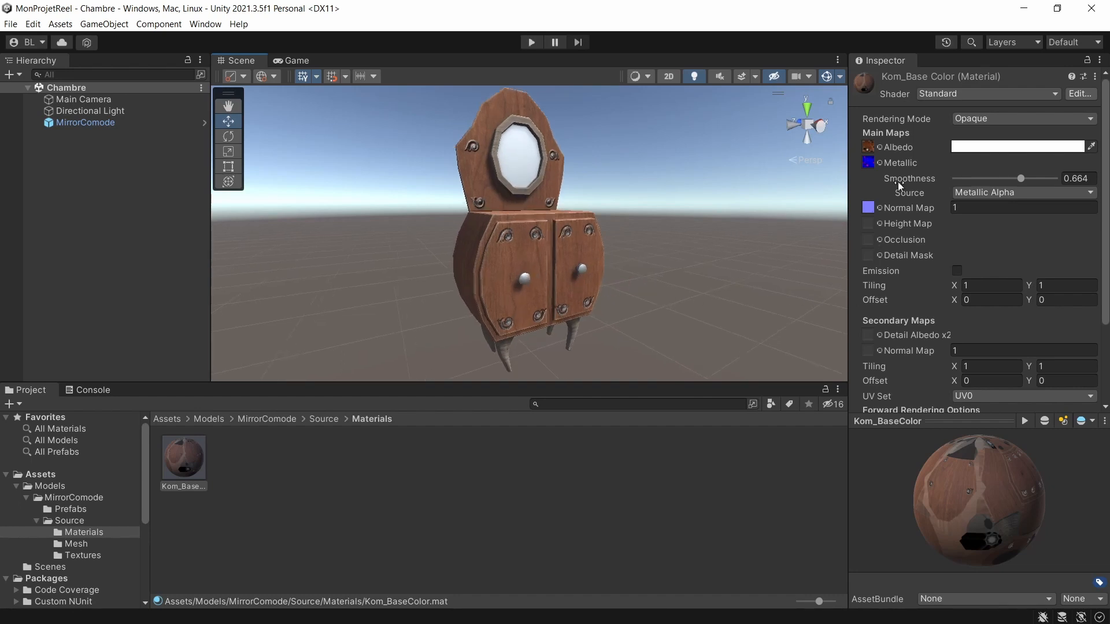
- Try the Kom_BaseColor material without its Metallic map, with Metallic values of 0.151 and 0.007 and a Smoothness of 0.117
click(879, 163)
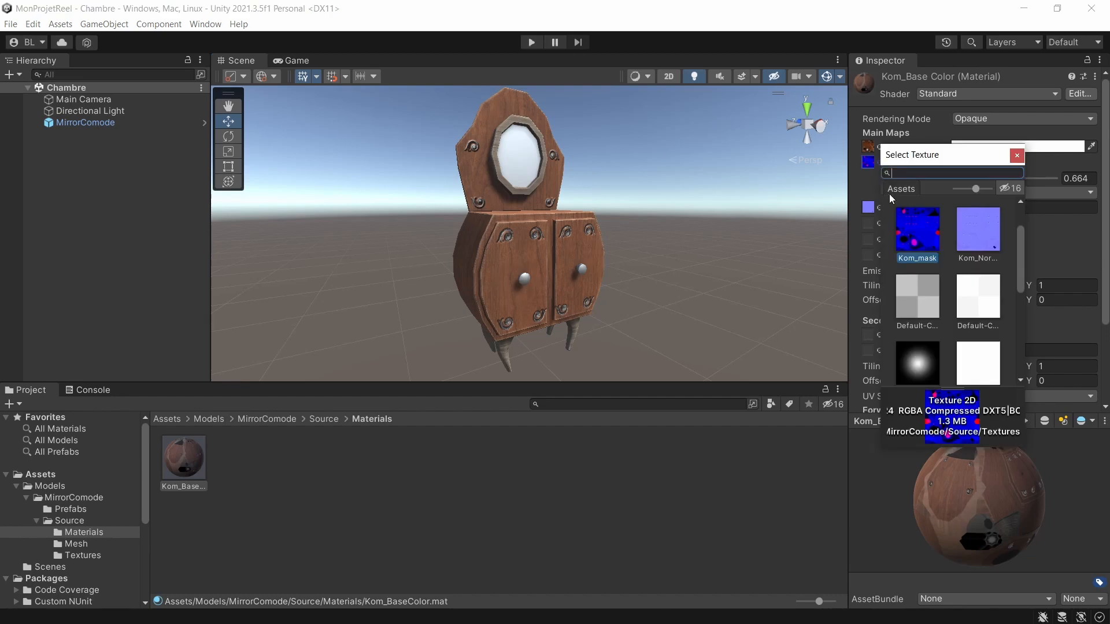
click(917, 246)
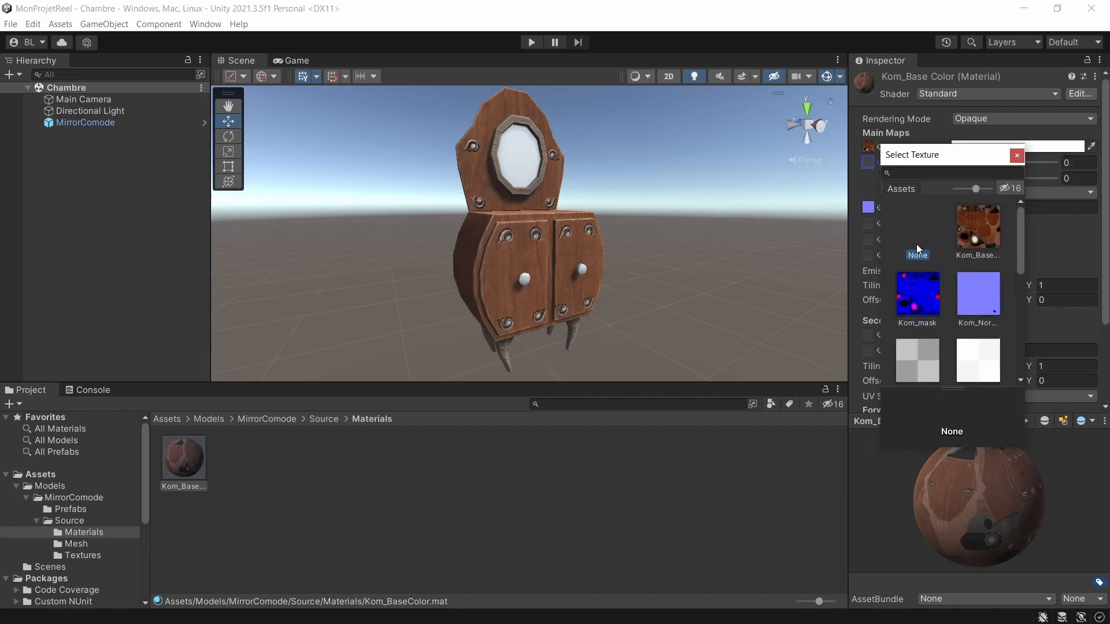
click(1018, 154)
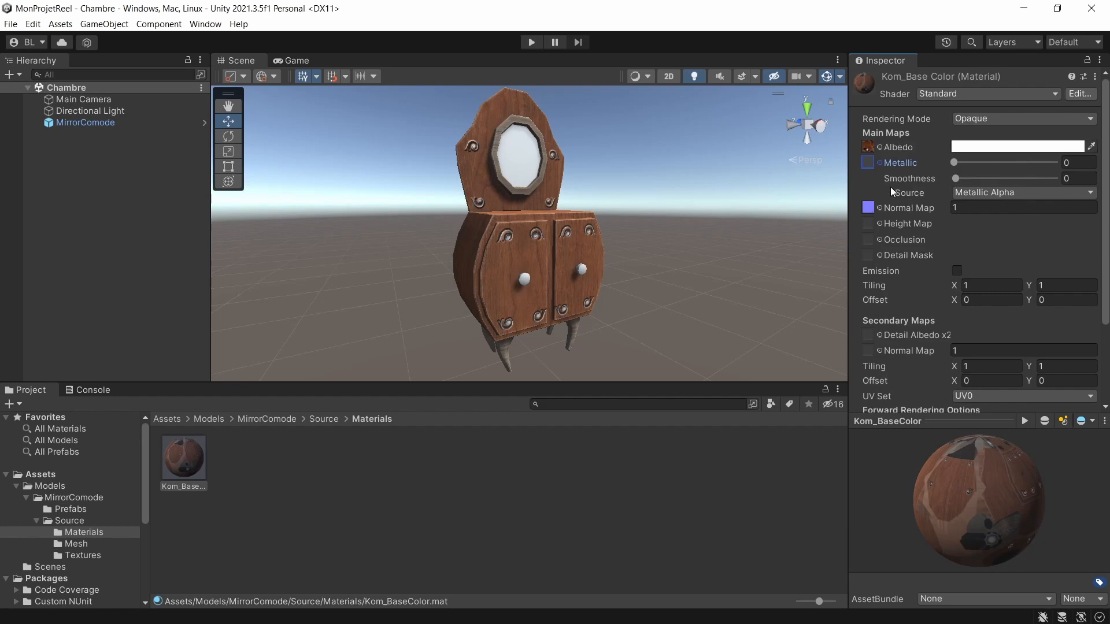
drag(955, 166, 964, 186)
click(955, 178)
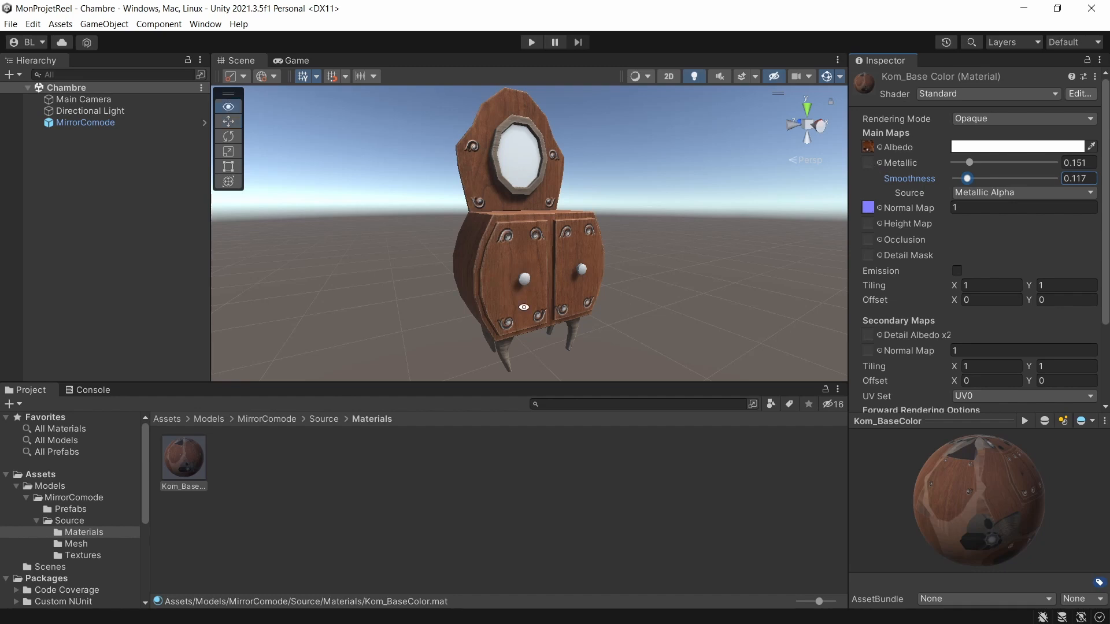
alt+drag(550, 301, 449, 285)
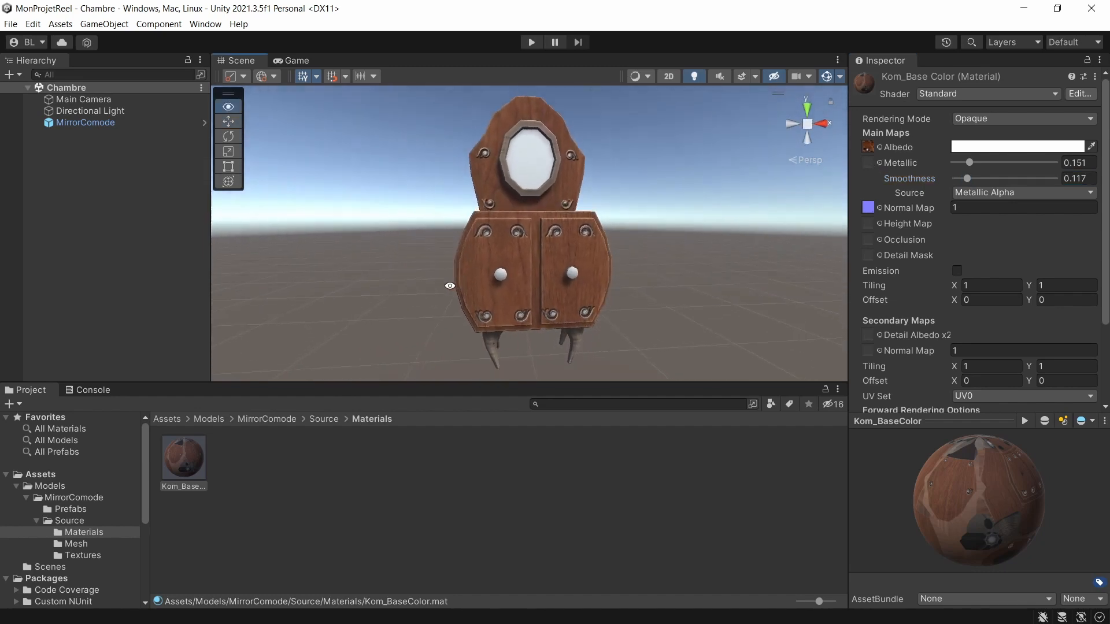
scroll(572, 275, up, 3)
alt+drag(546, 269, 744, 273)
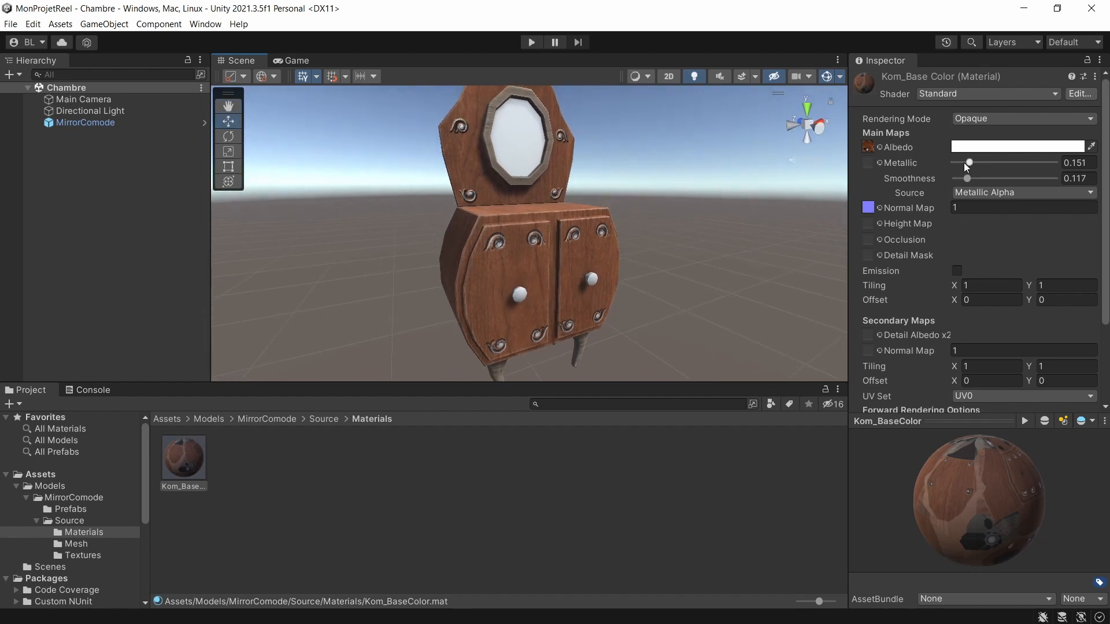
drag(970, 161, 956, 165)
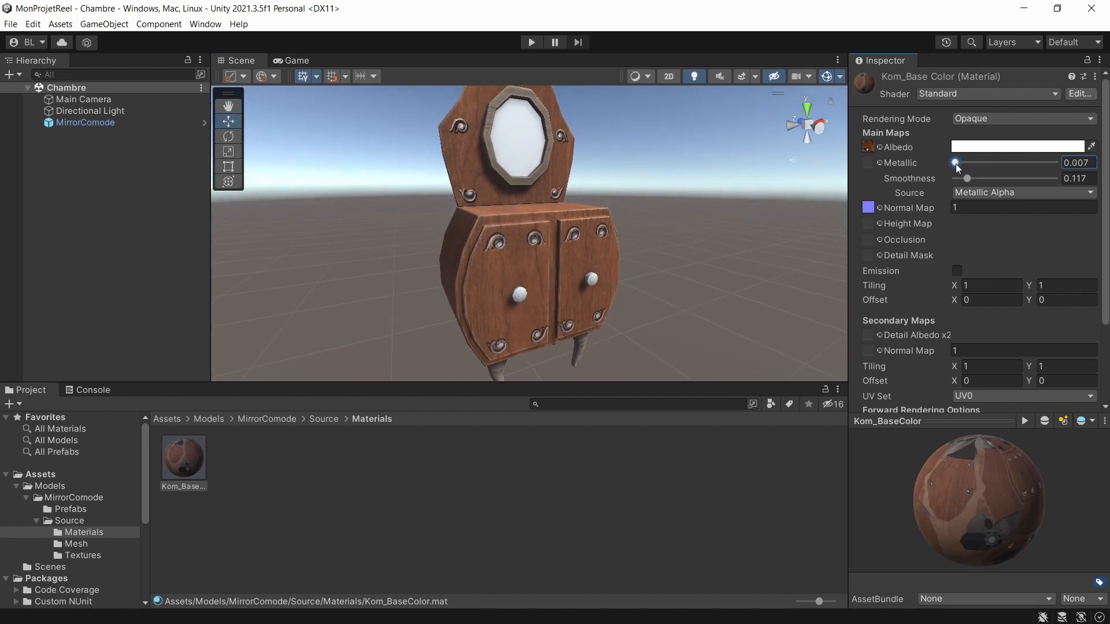
- Assign the Kom_mask texture to the Metallic map of the Kom_BaseColor material
click(869, 163)
click(878, 163)
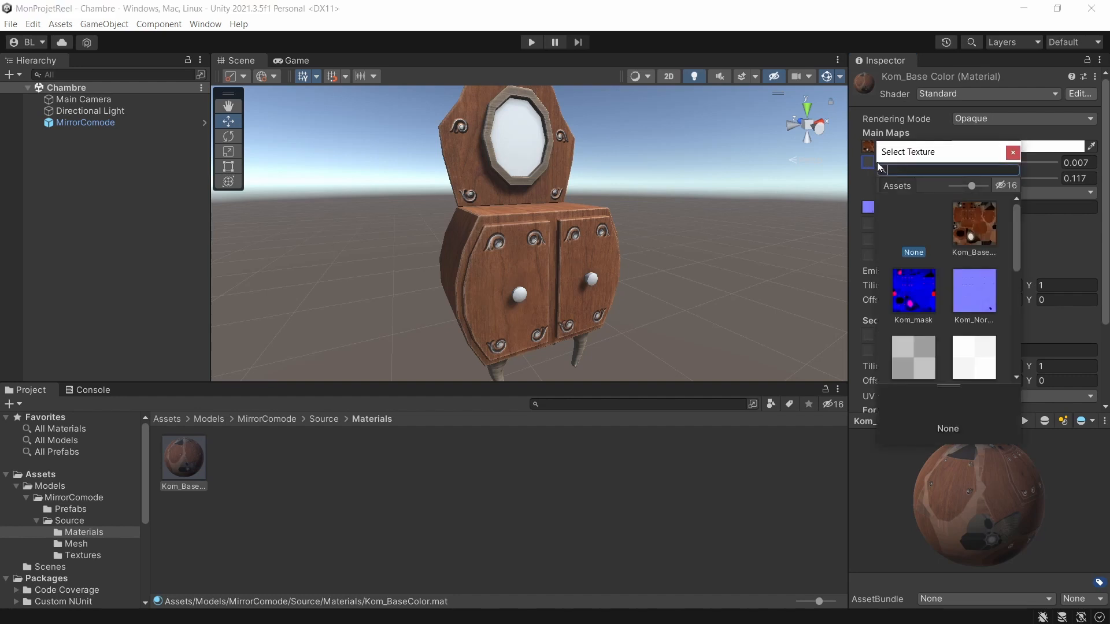
click(923, 289)
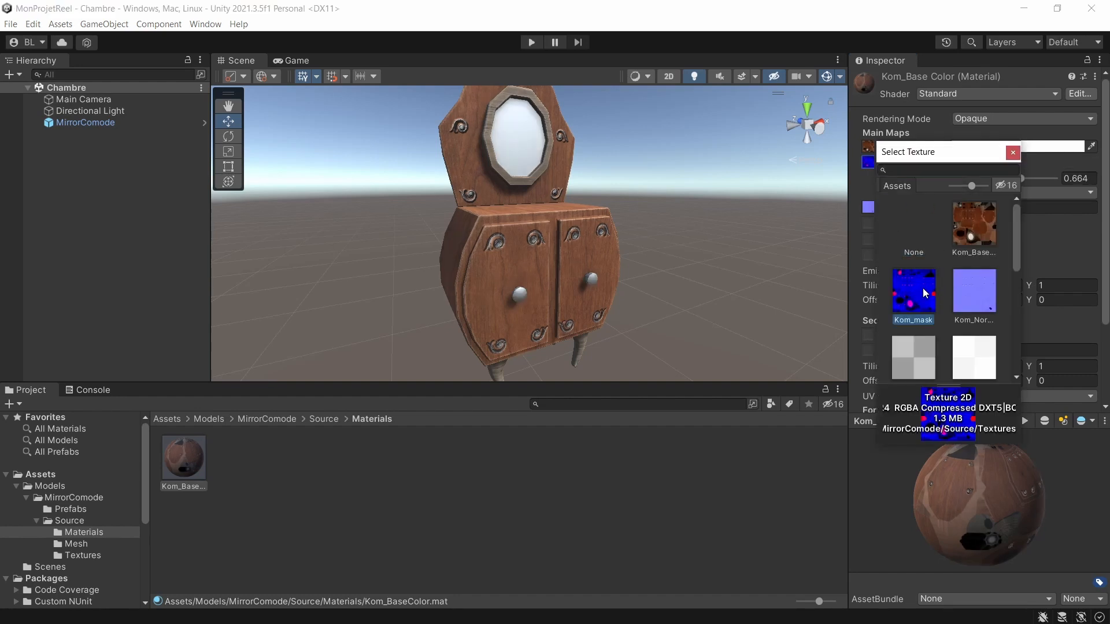
click(1012, 153)
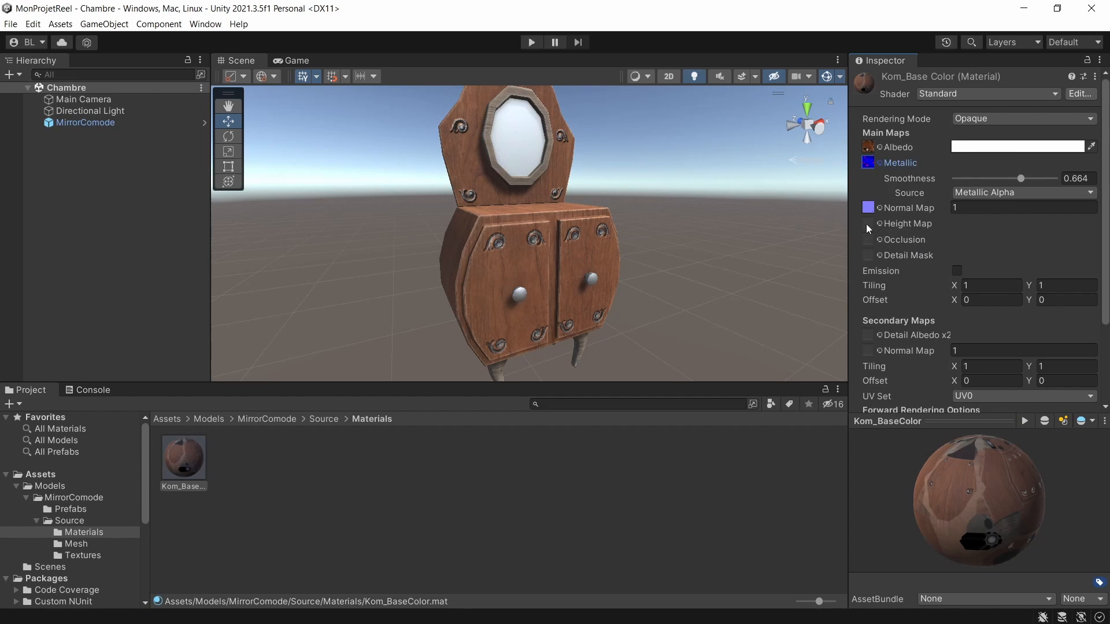
- Try the Kom_BaseColor material with no Albedo texture, and reassign the Kom_BaseColor texture to it
click(881, 146)
click(912, 203)
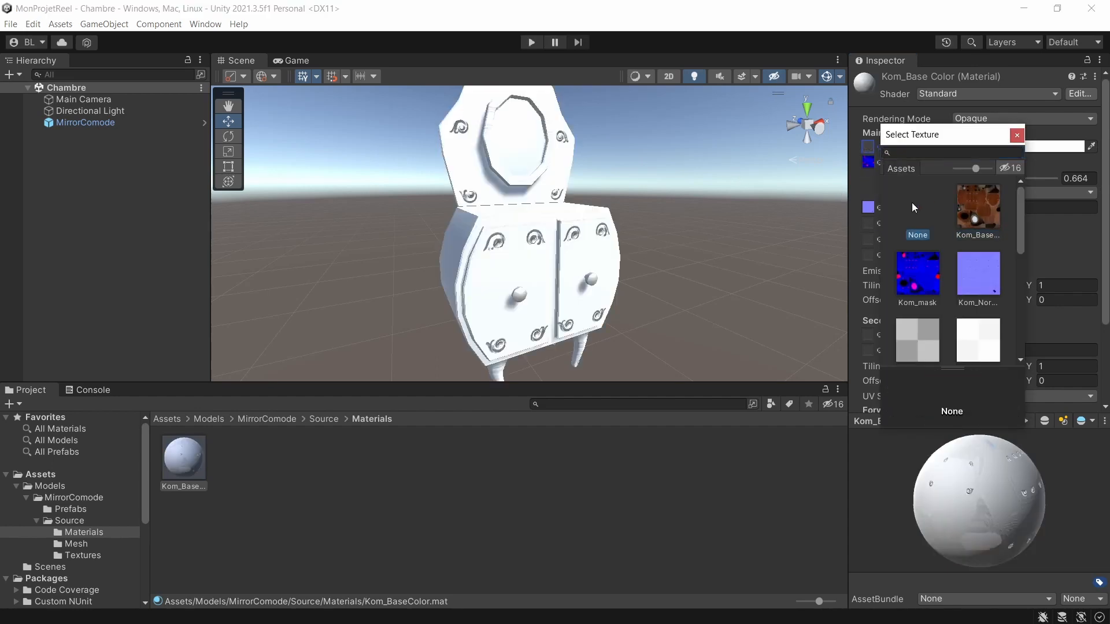
click(987, 220)
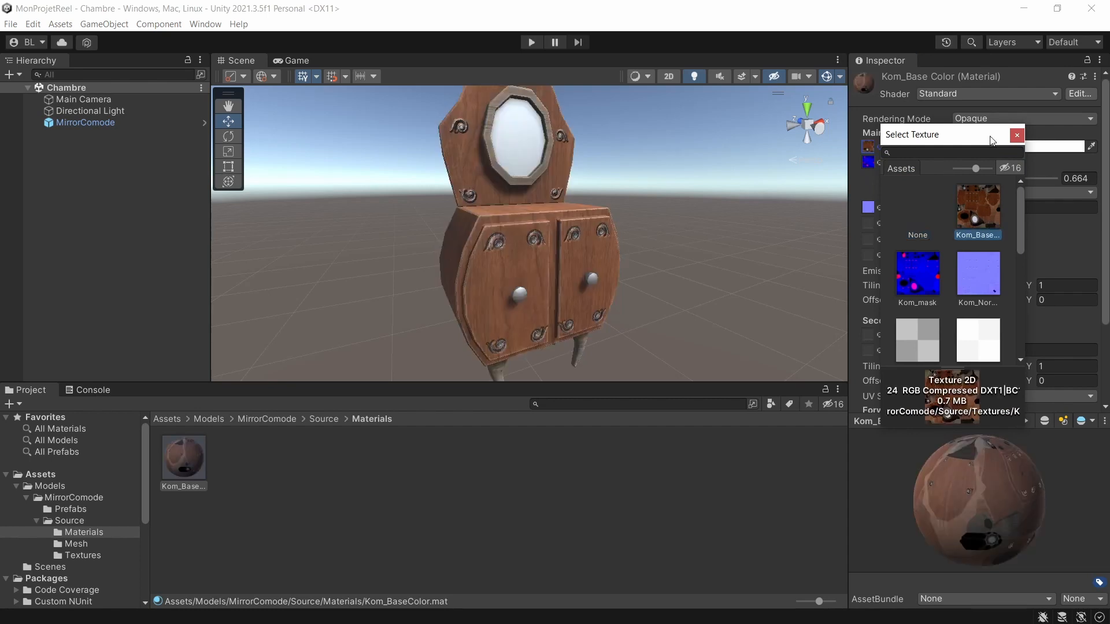
click(1016, 136)
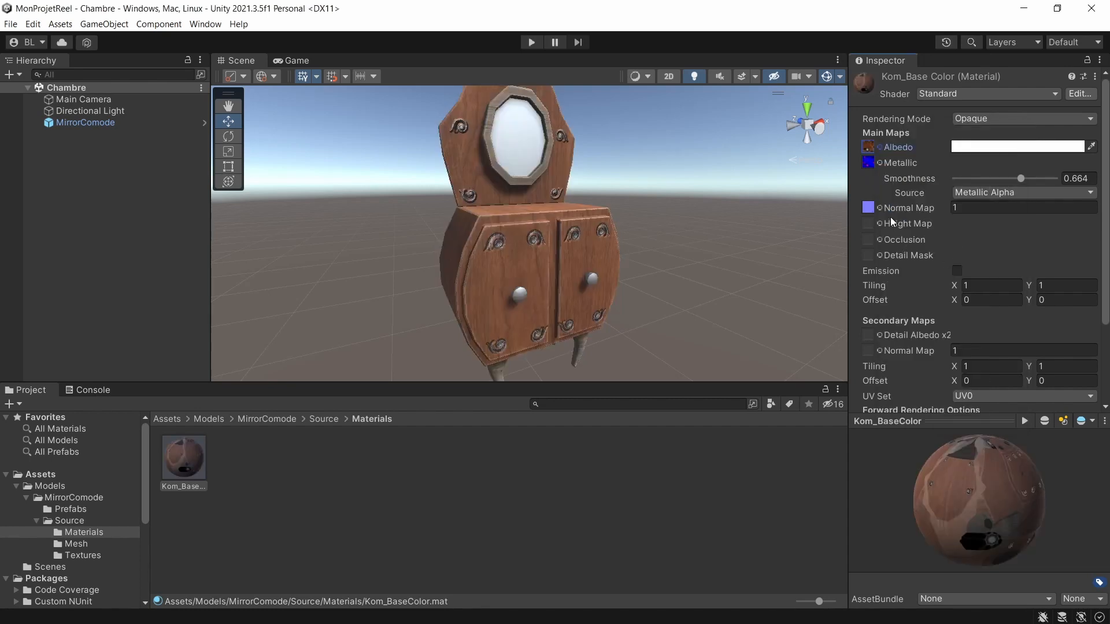
- Try the Kom_BaseColor material with no Normal Map texture, and reassign MirrorComode's normal texture to it
click(879, 207)
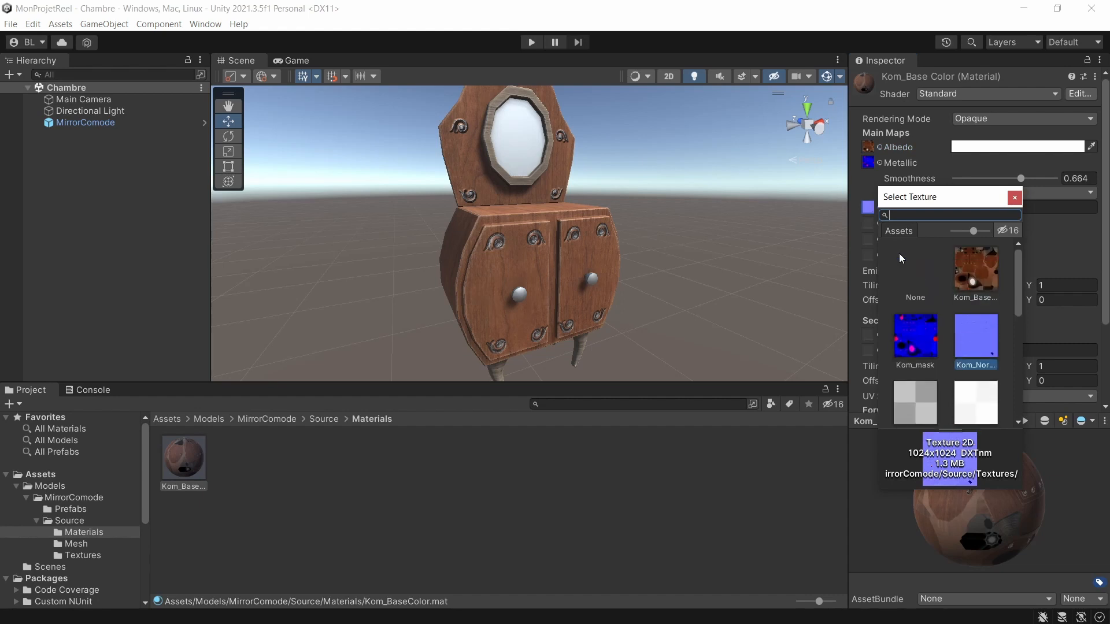
click(907, 267)
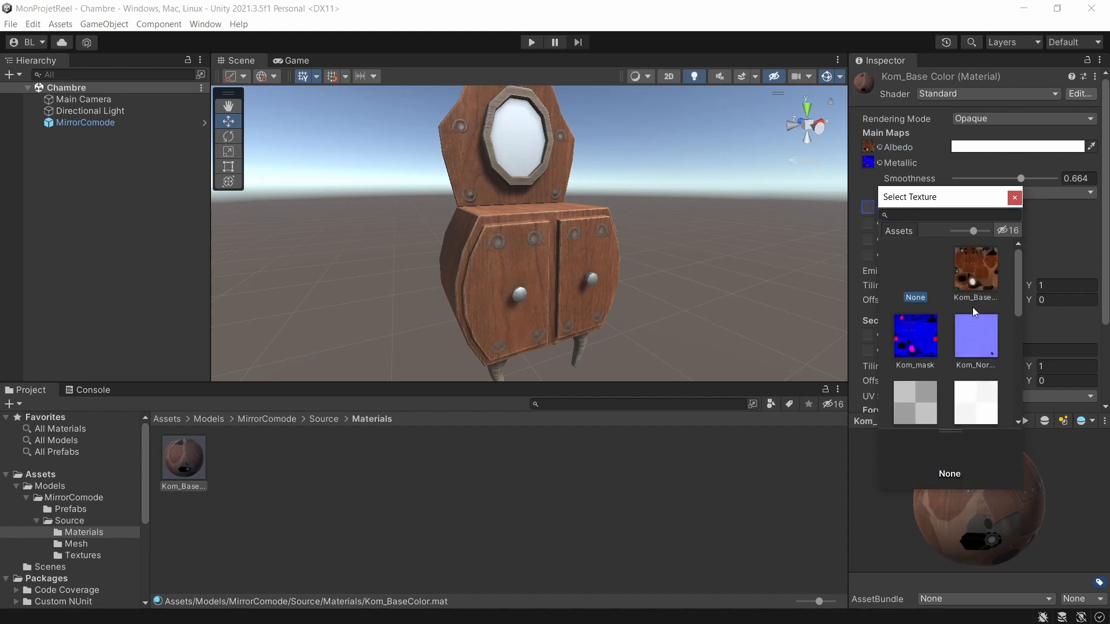
click(963, 342)
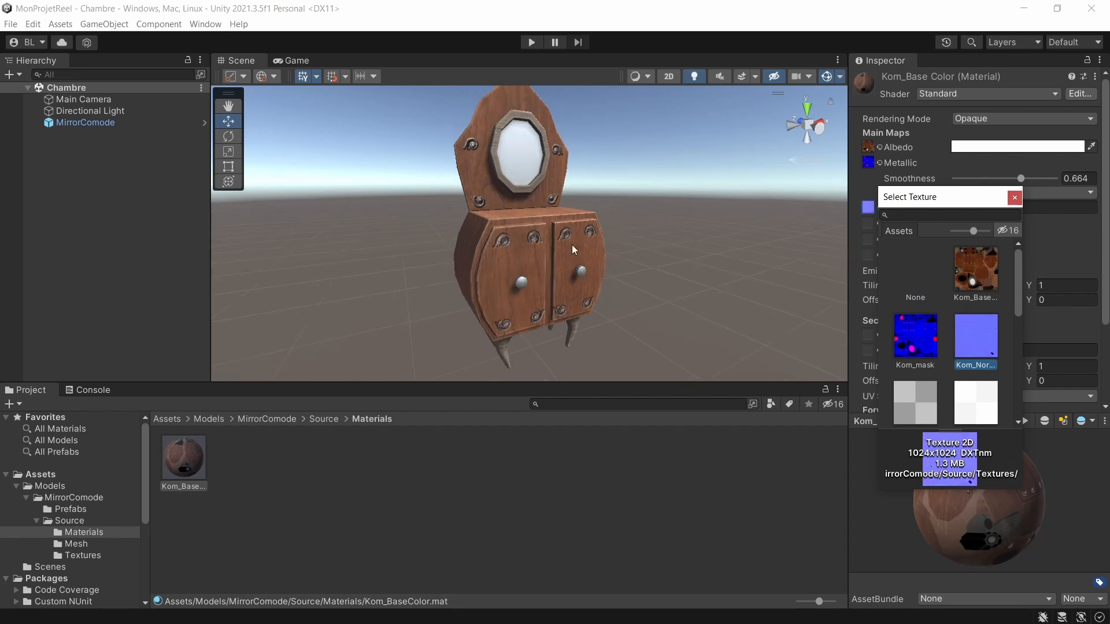
scroll(572, 245, down, 5)
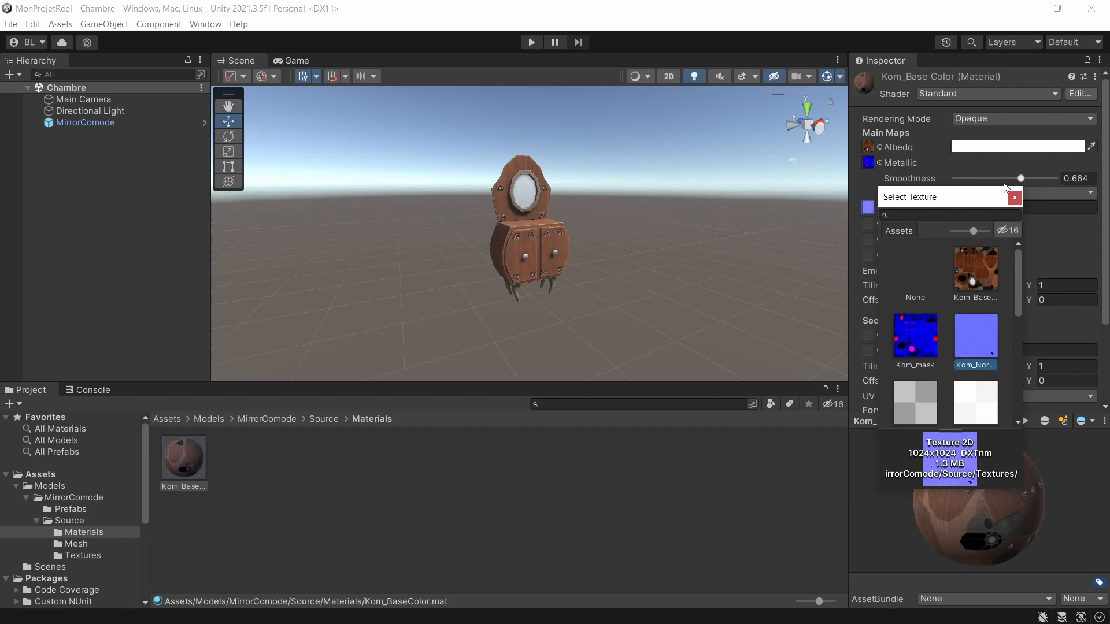
click(1016, 199)
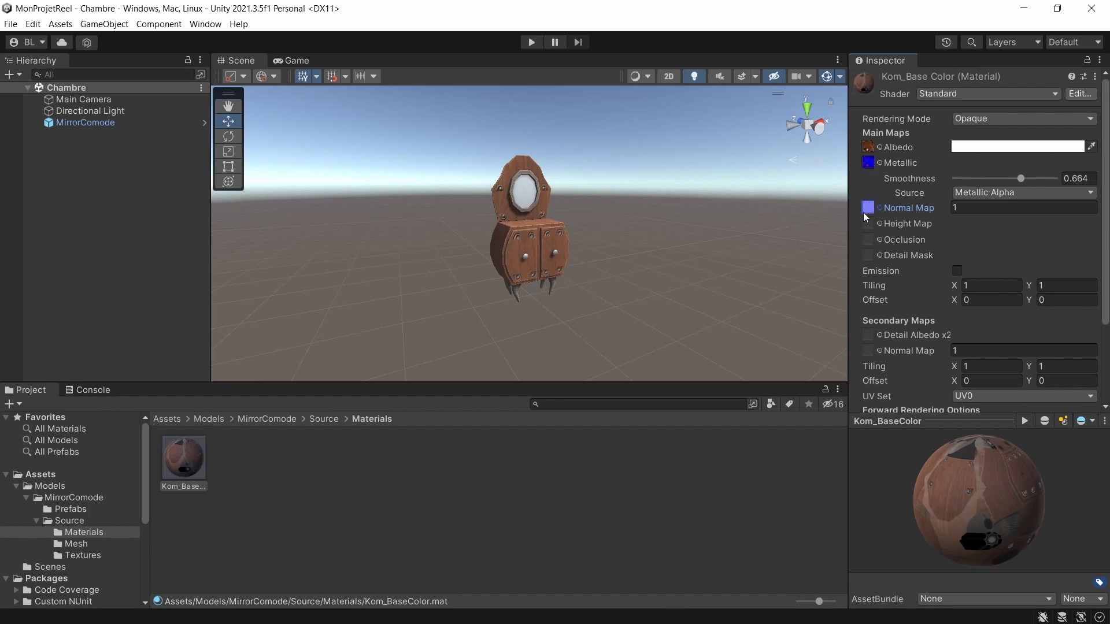
scroll(511, 279, up, 5)
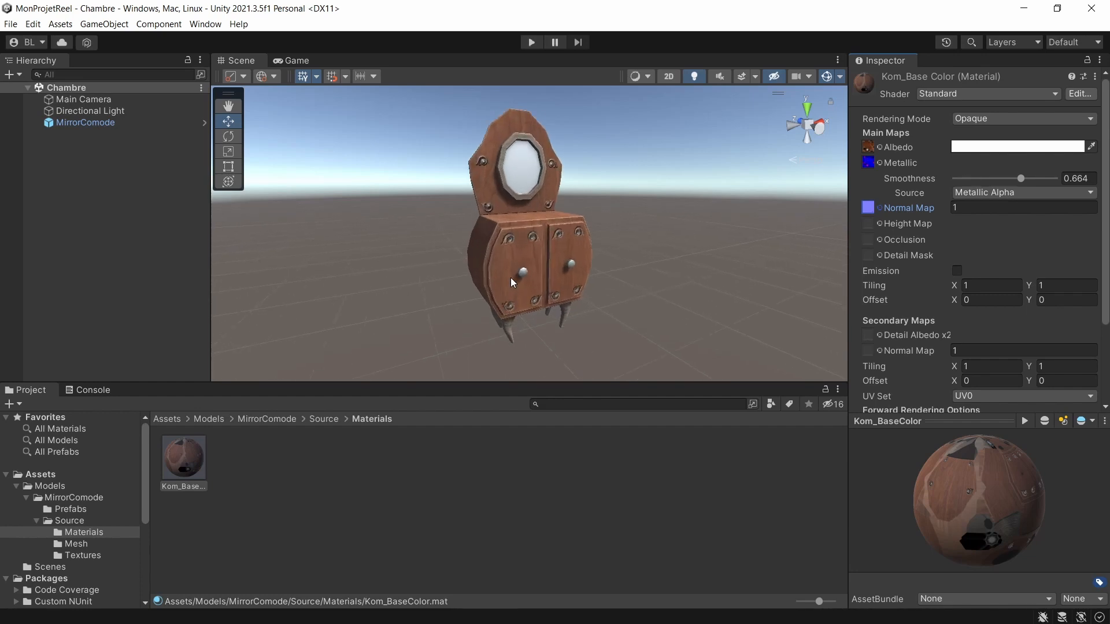
alt+drag(511, 278, 486, 302)
middle_drag(508, 262, 558, 259)
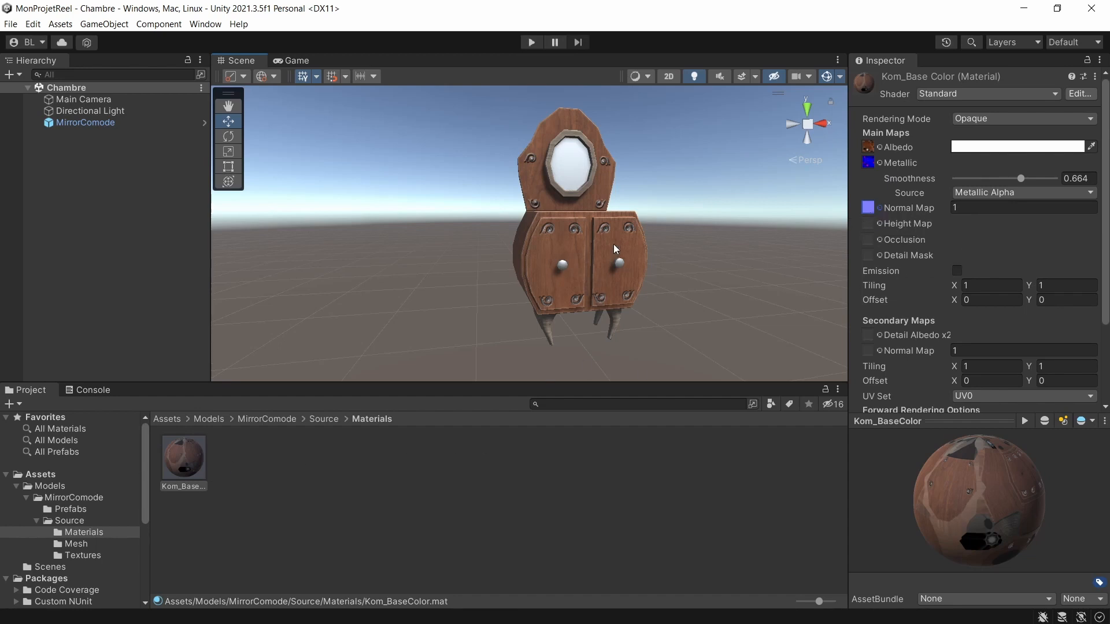
alt+drag(619, 282, 640, 231)
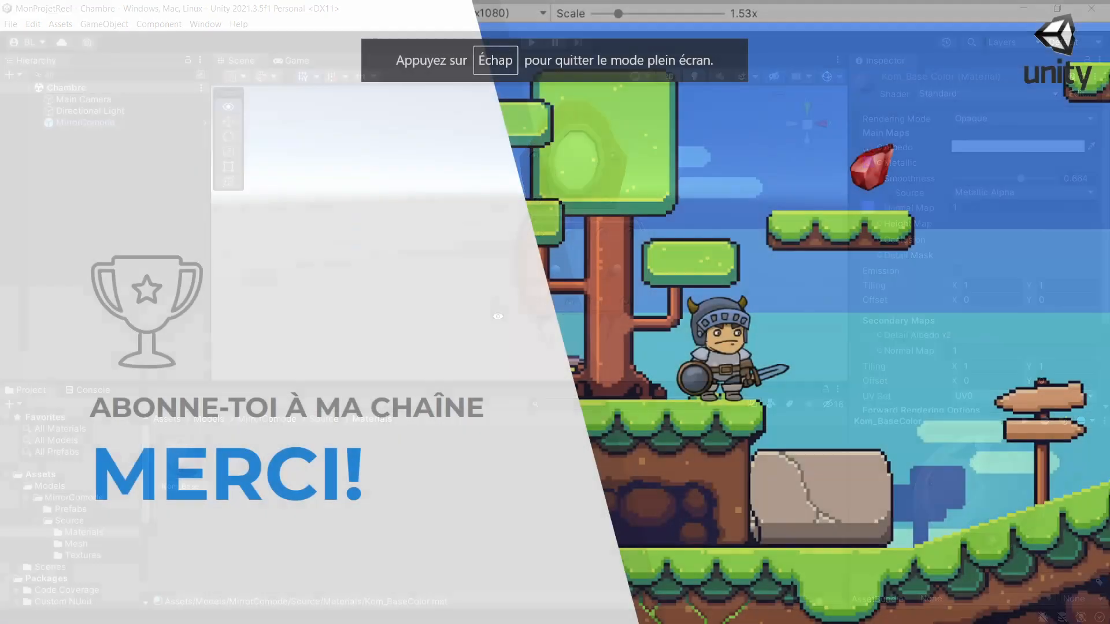